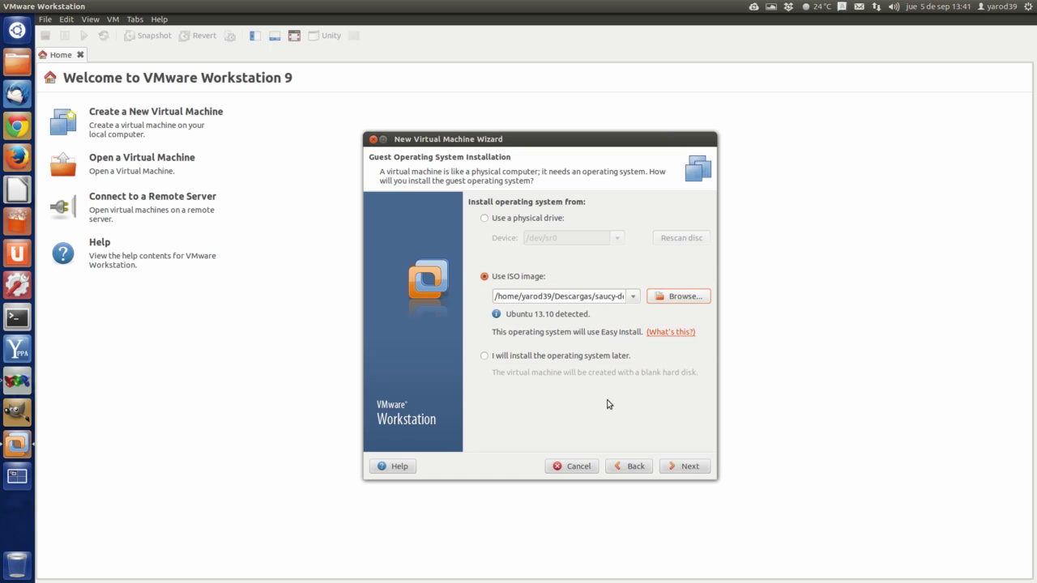
- Continue with the Ubuntu 13.10 ISO image to the Easy Install Information page
{"action": "left_click", "coordinate": [687, 468]}
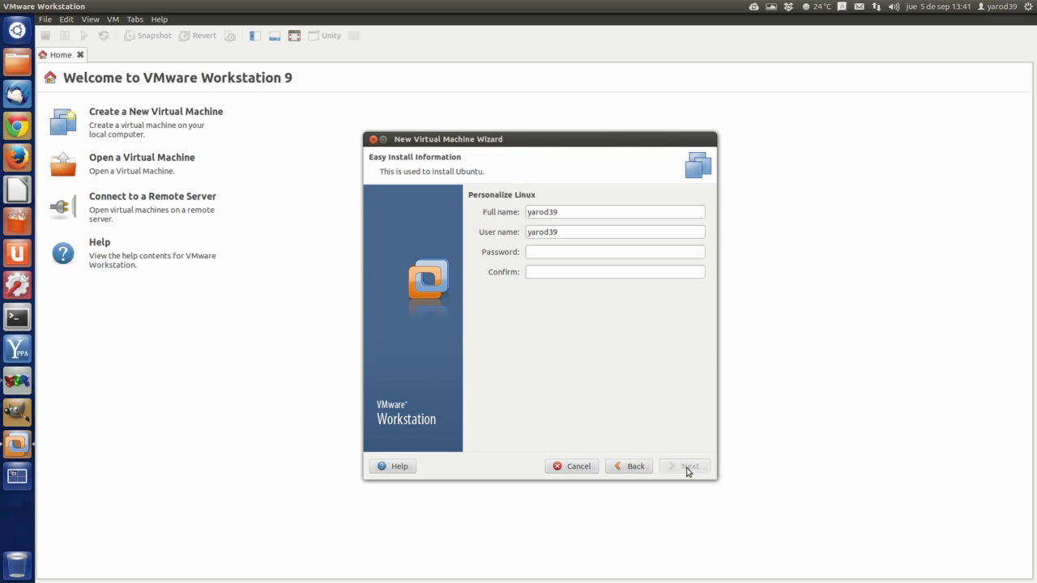
- Enter and confirm the Linux account password for Easy Install
{"action": "left_click", "coordinate": [537, 255]}
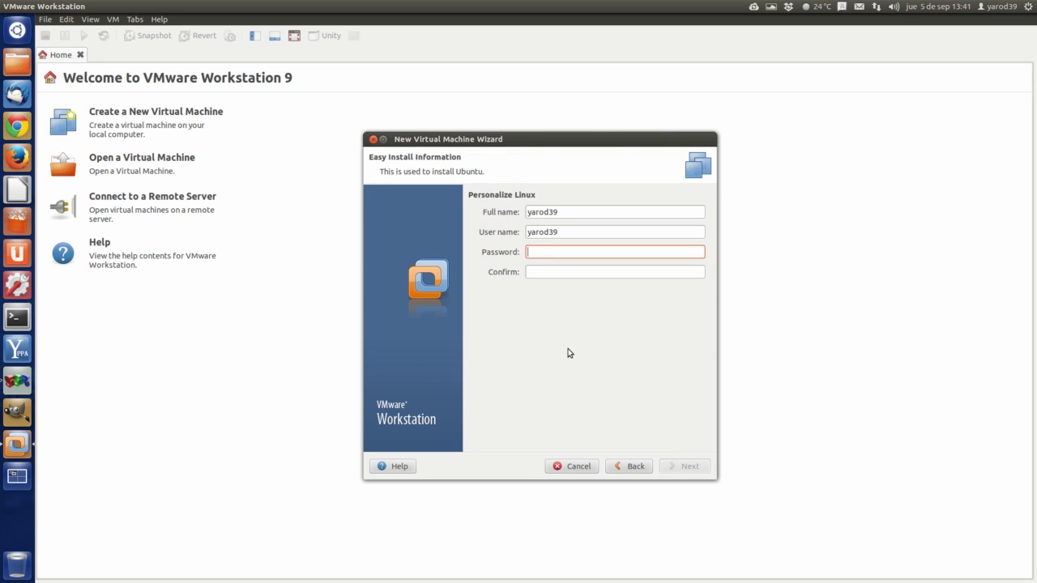
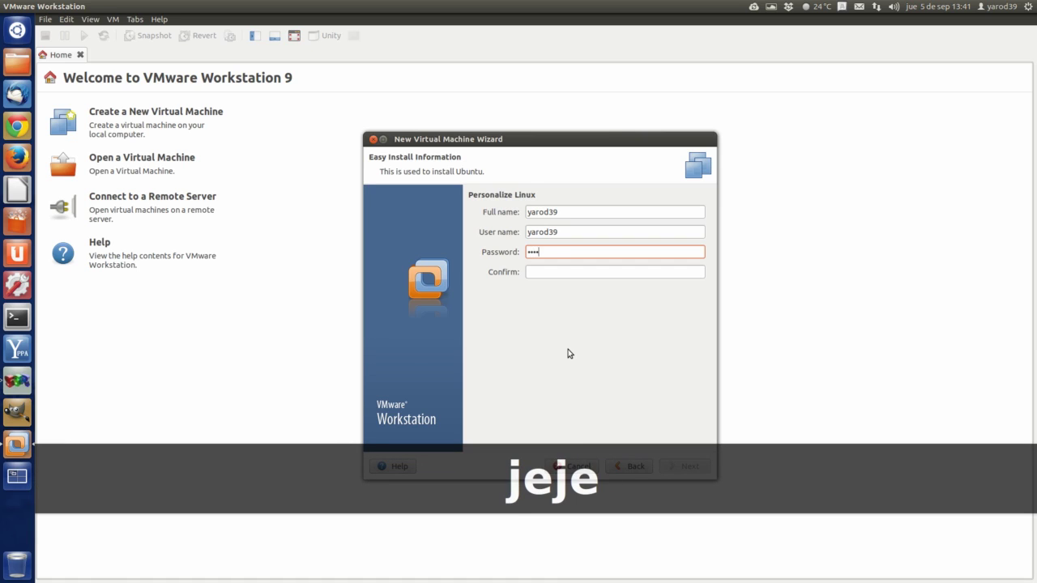
{"action": "key", "text": "Tab"}
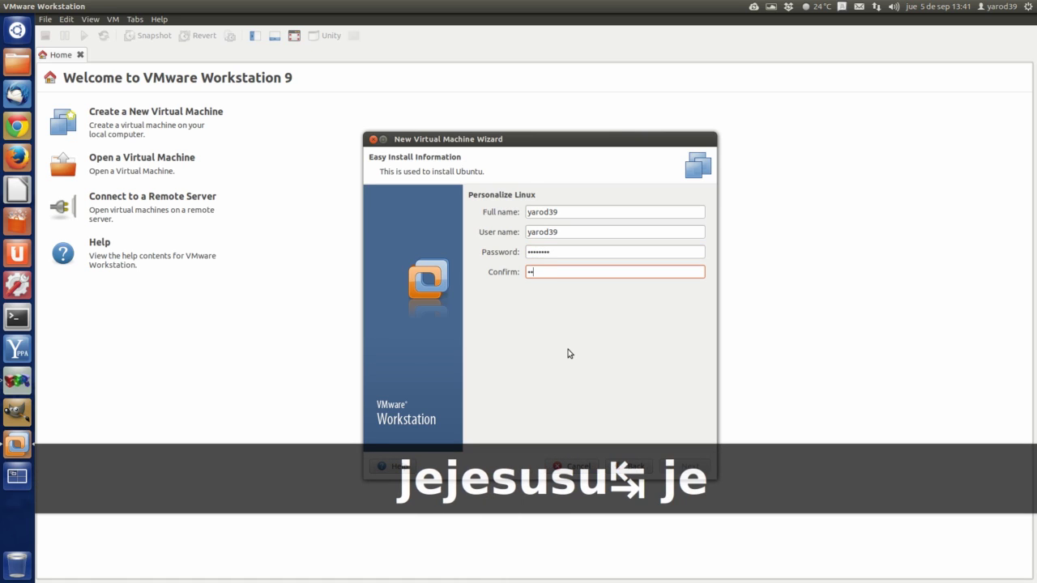
{"action": "key", "text": "Return"}
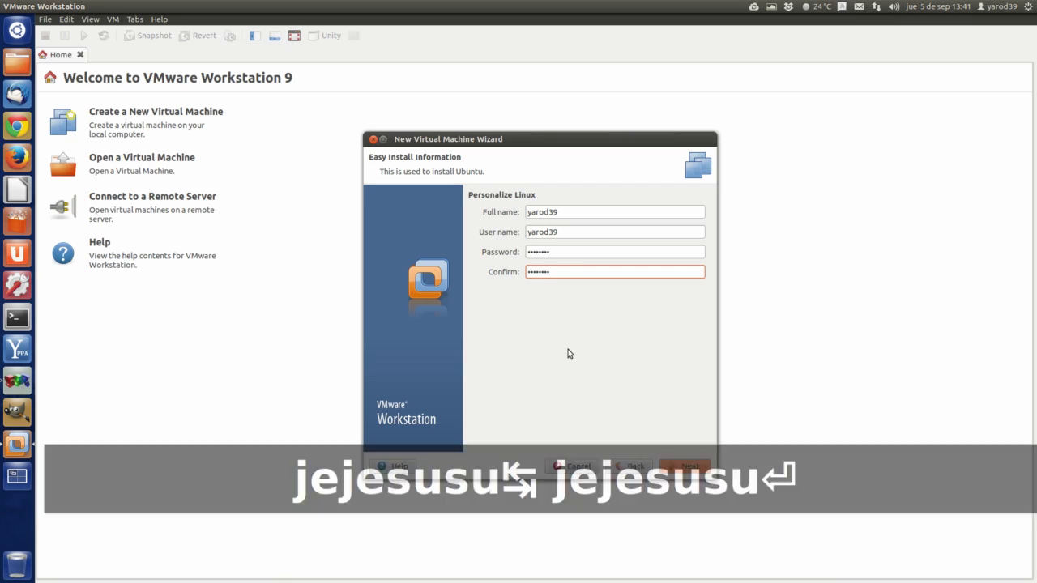
- Name the virtual machine 'Ubuntu 13.10'
{"action": "left_click", "coordinate": [686, 468]}
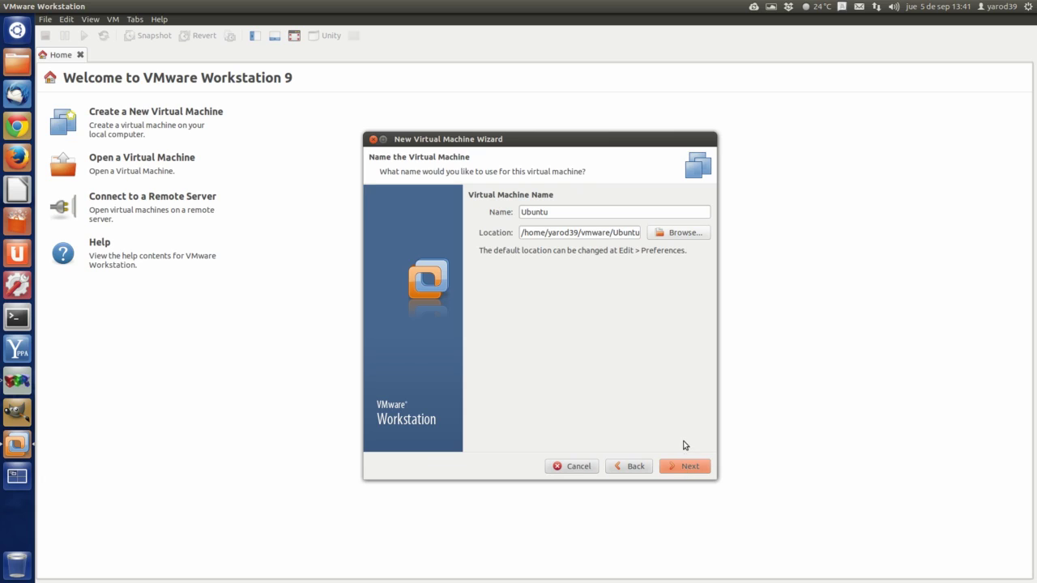
{"action": "left_click", "coordinate": [575, 214]}
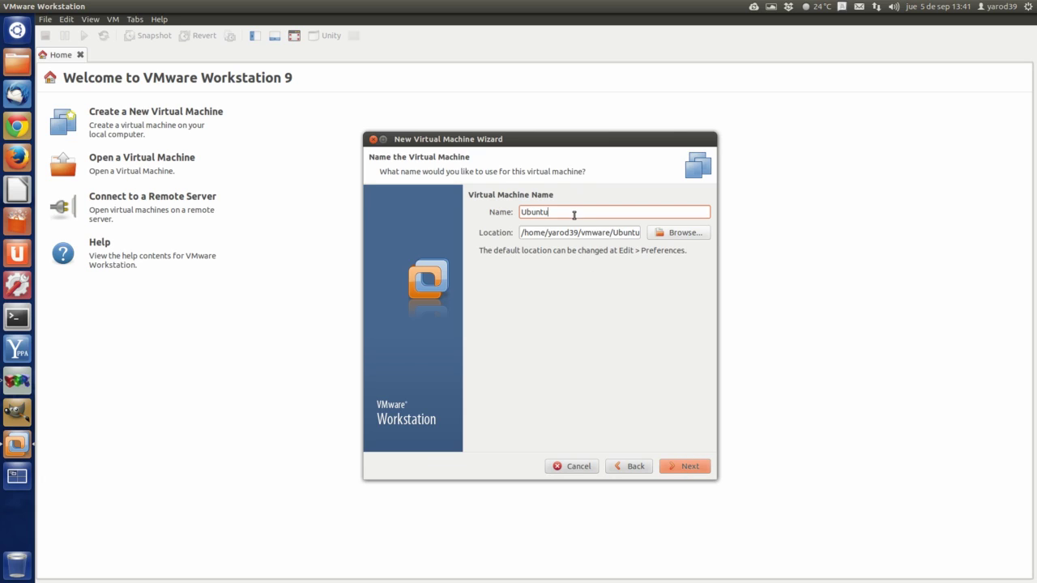
{"action": "type", "text": "1"}
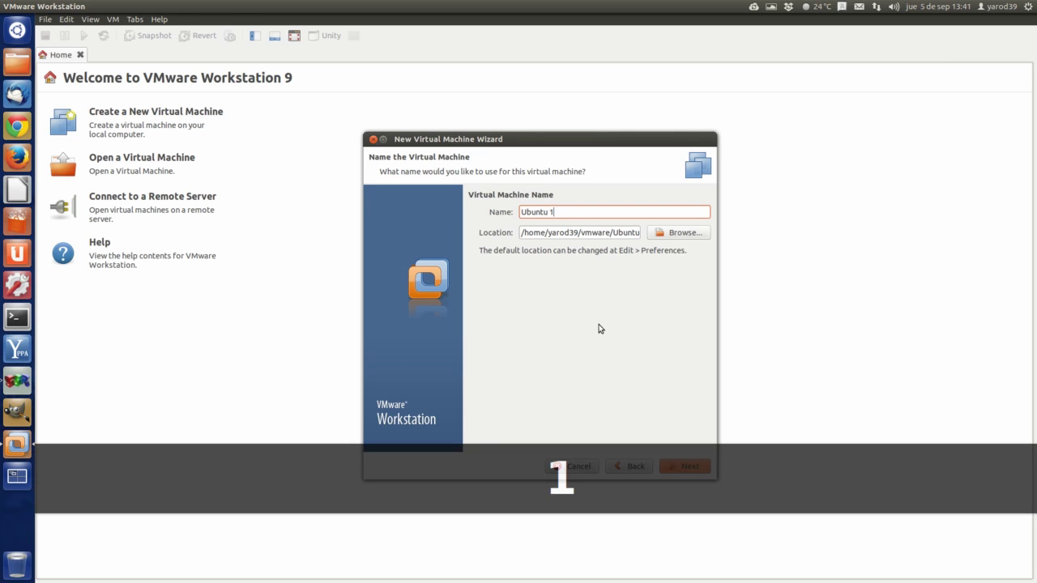
{"action": "type", "text": "3.10"}
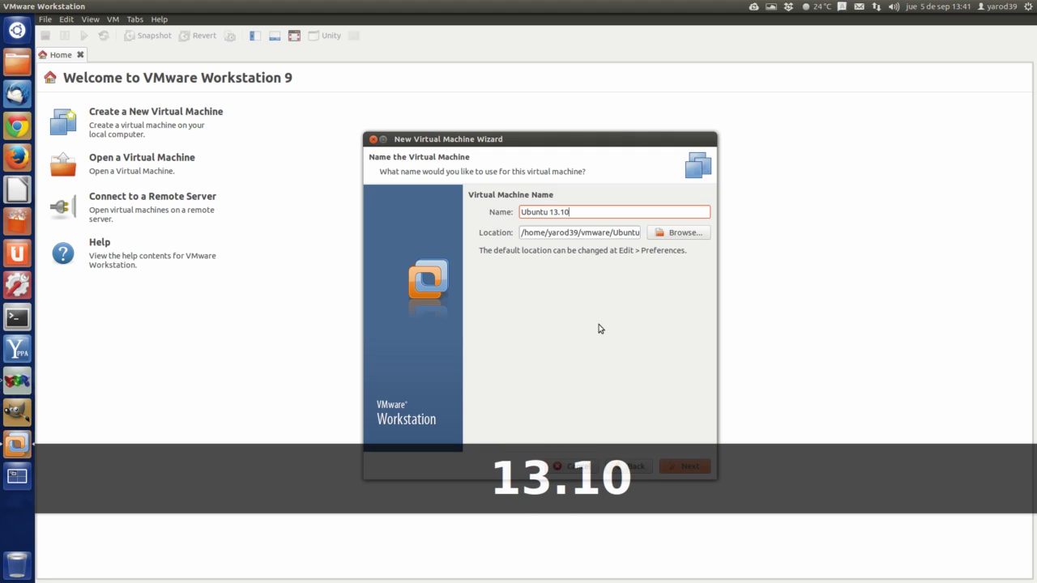
{"action": "key", "text": "Return"}
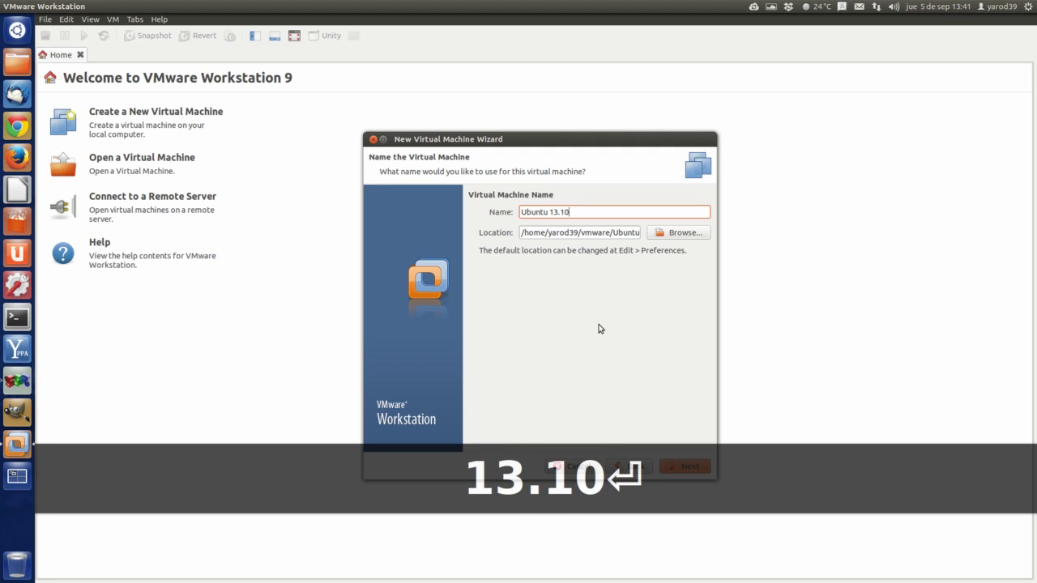
- Give it a 100 GB disk stored as a single file, then create and power it on
{"action": "left_click", "coordinate": [682, 466]}
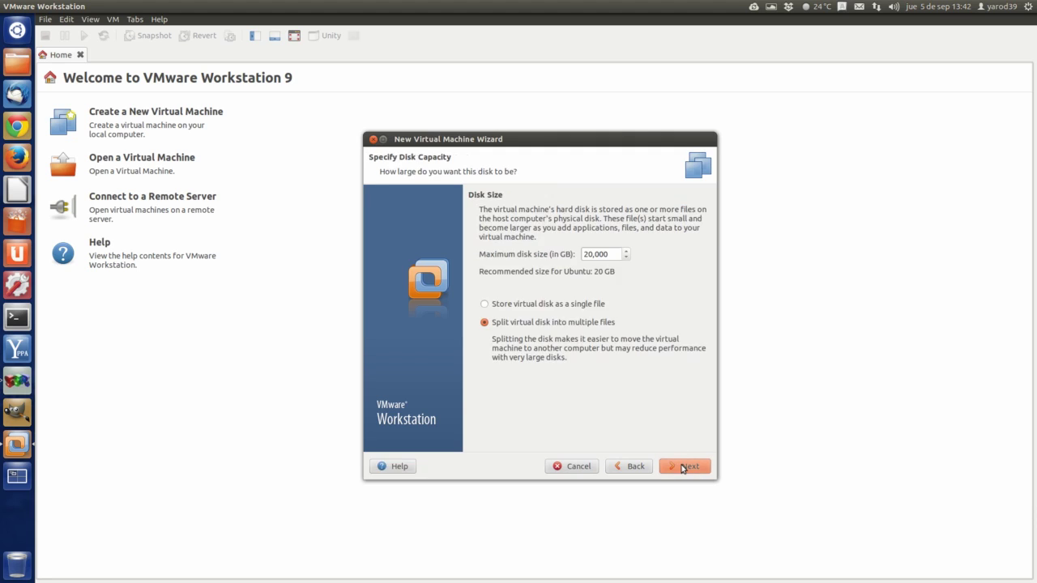
{"action": "key", "text": "Tab"}
{"action": "type", "text": "100"}
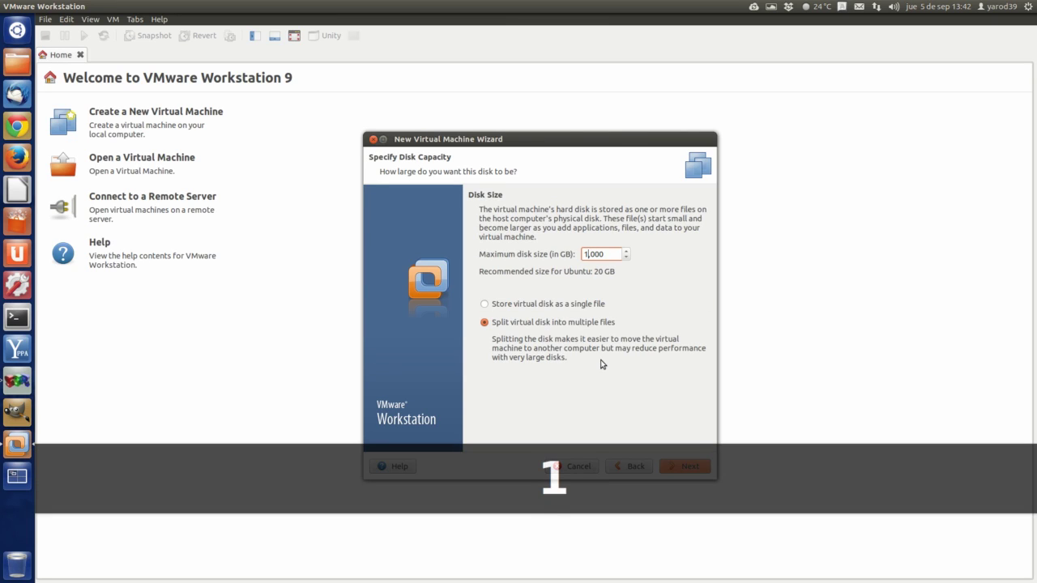
{"action": "left_click", "coordinate": [576, 304]}
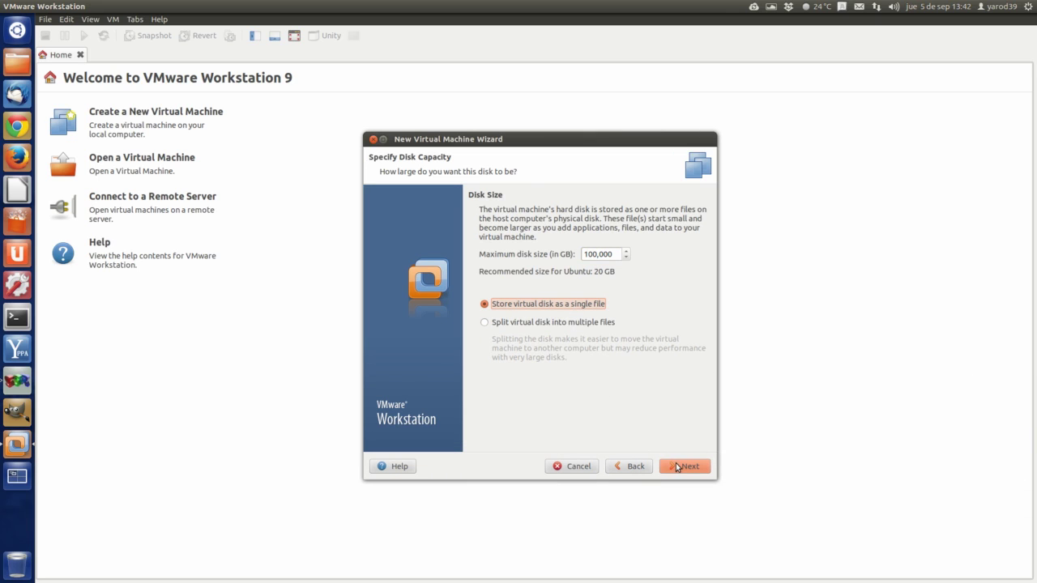
{"action": "left_click", "coordinate": [677, 466]}
{"action": "left_click", "coordinate": [684, 466]}
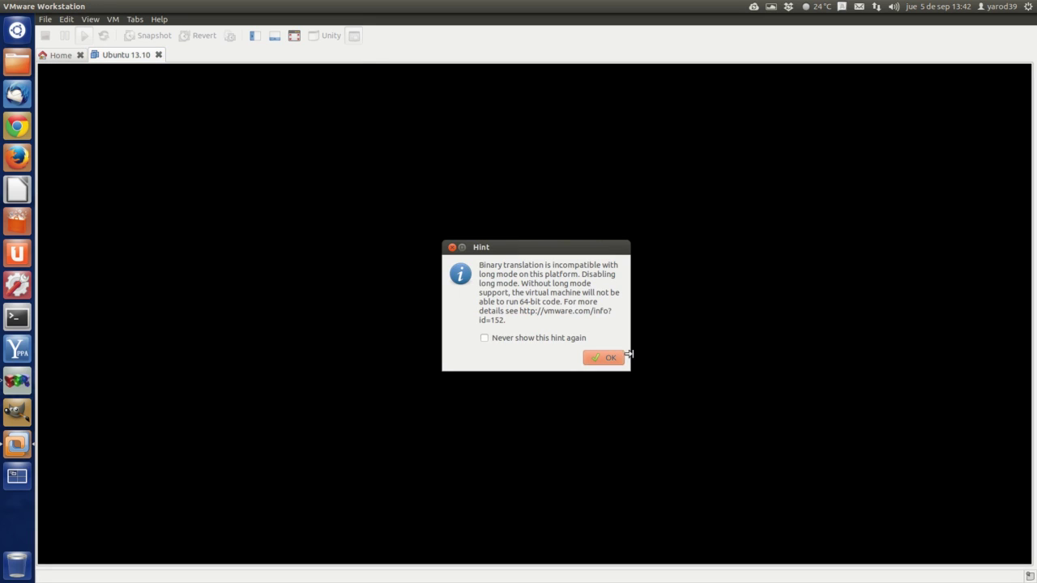
- Mark the long mode, swap space and removable devices hints as never show again and dismiss them
{"action": "left_click", "coordinate": [513, 339]}
{"action": "left_click", "coordinate": [611, 359]}
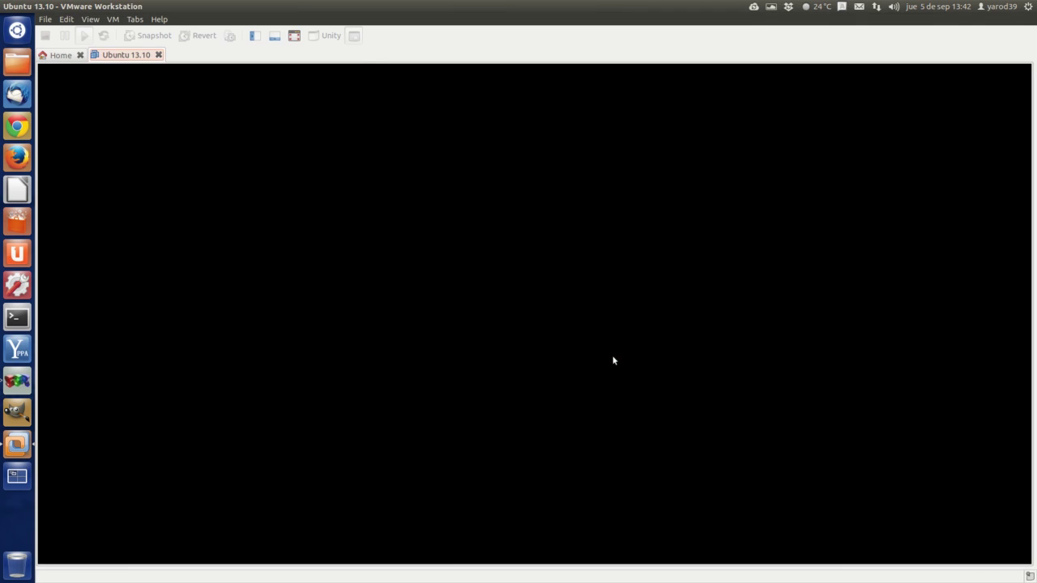
{"action": "left_click", "coordinate": [541, 345]}
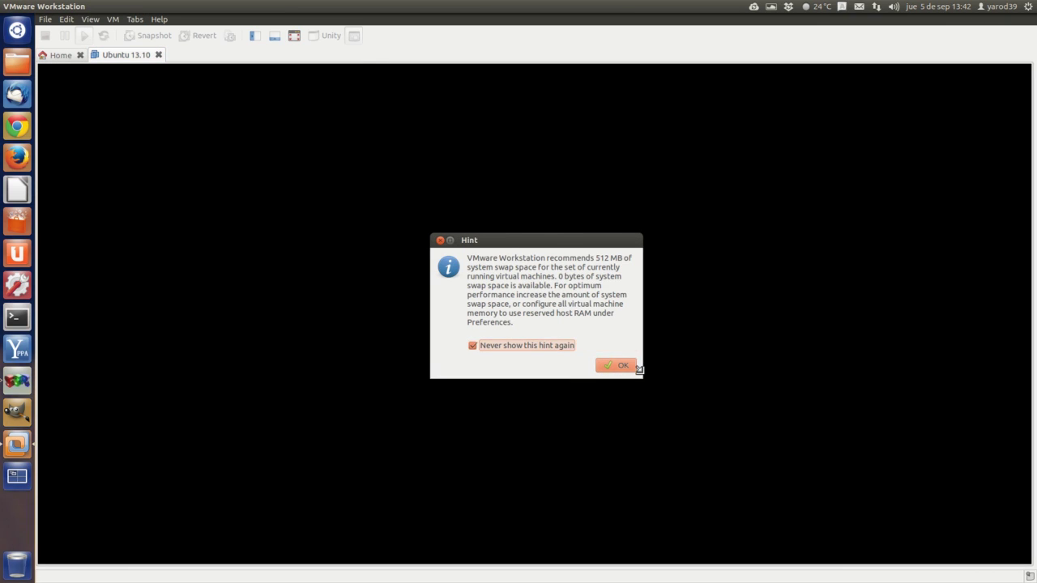
{"action": "left_click", "coordinate": [620, 367]}
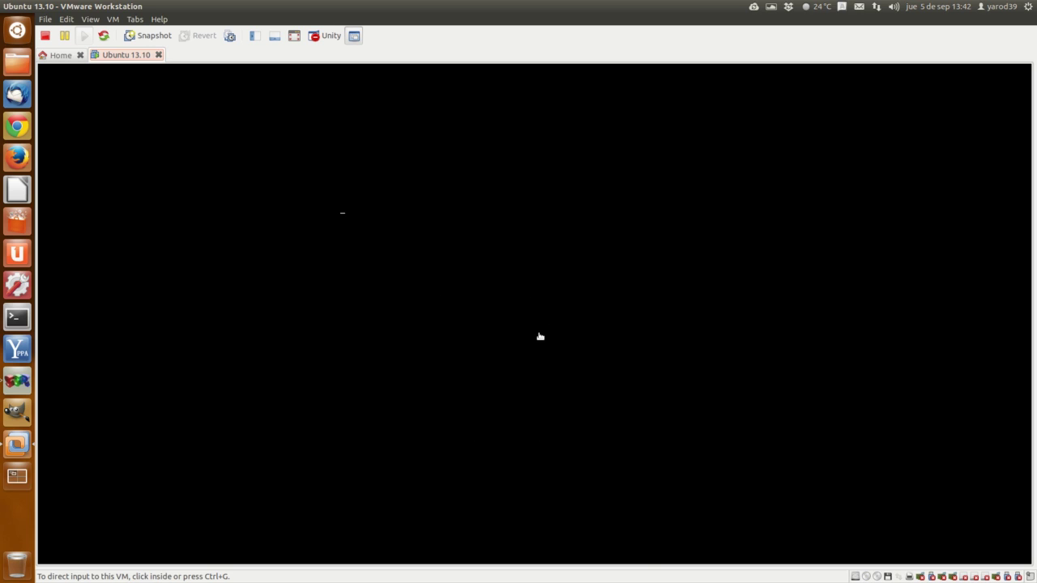
{"action": "left_click", "coordinate": [505, 387]}
{"action": "left_click", "coordinate": [654, 406]}
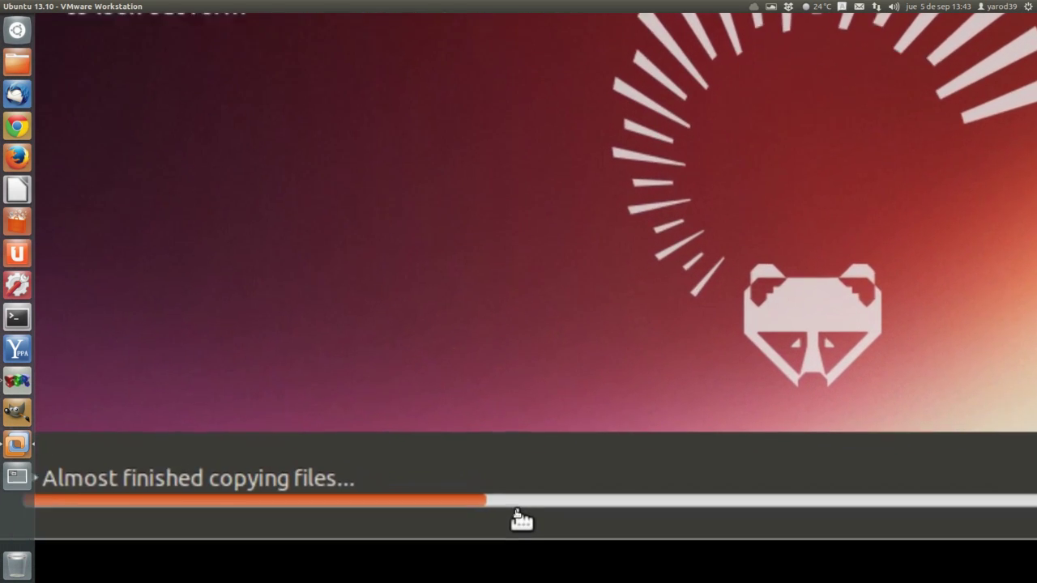
{"action": "left_click", "coordinate": [517, 512]}
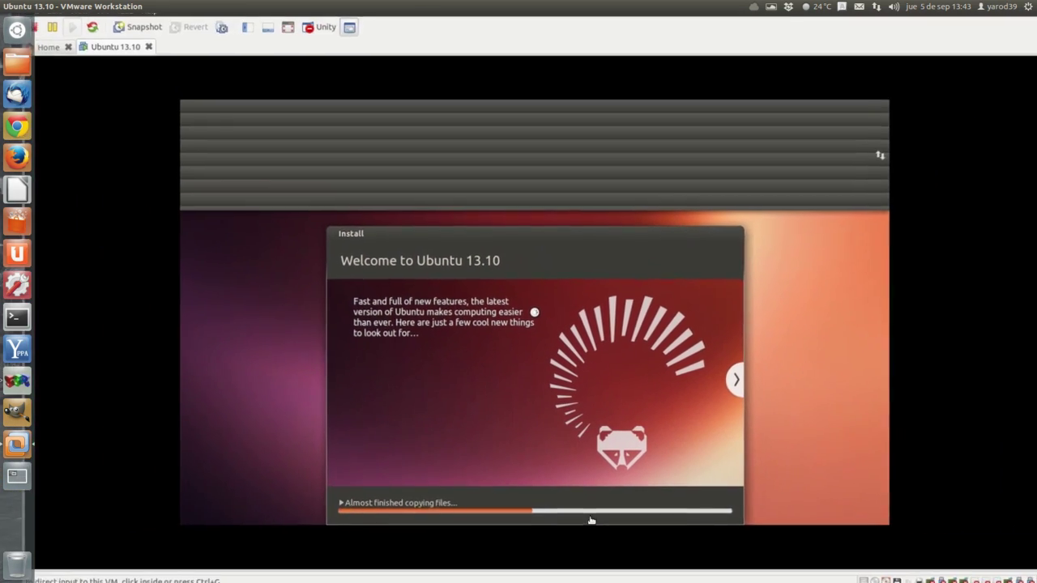
{"action": "left_click", "coordinate": [594, 520]}
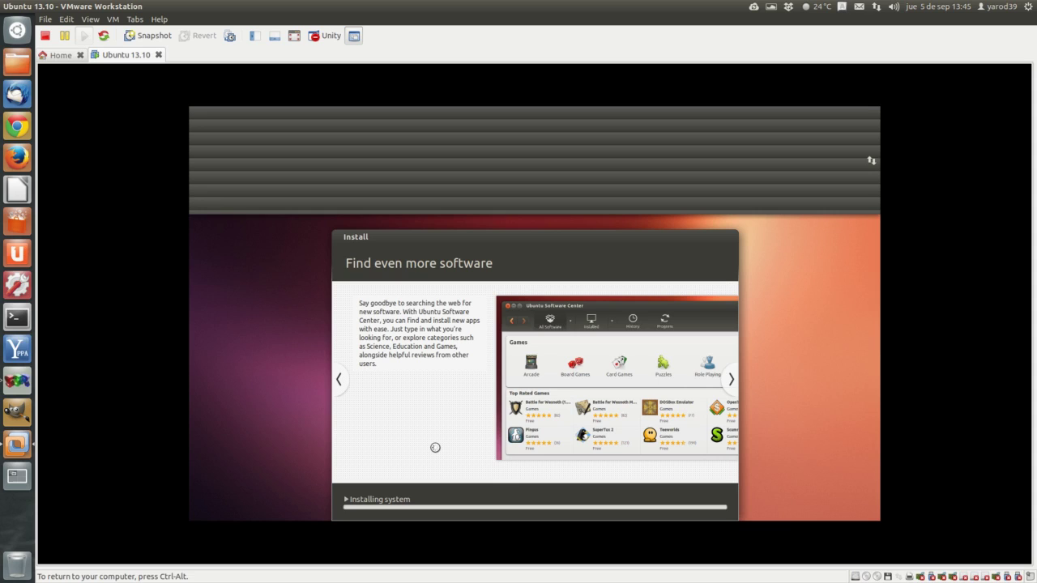
- Release input from the VM and toggle full screen on and off while installation finishes
{"action": "key", "text": "ctrl+alt"}
{"action": "key", "text": "ctrl+alt+Return"}
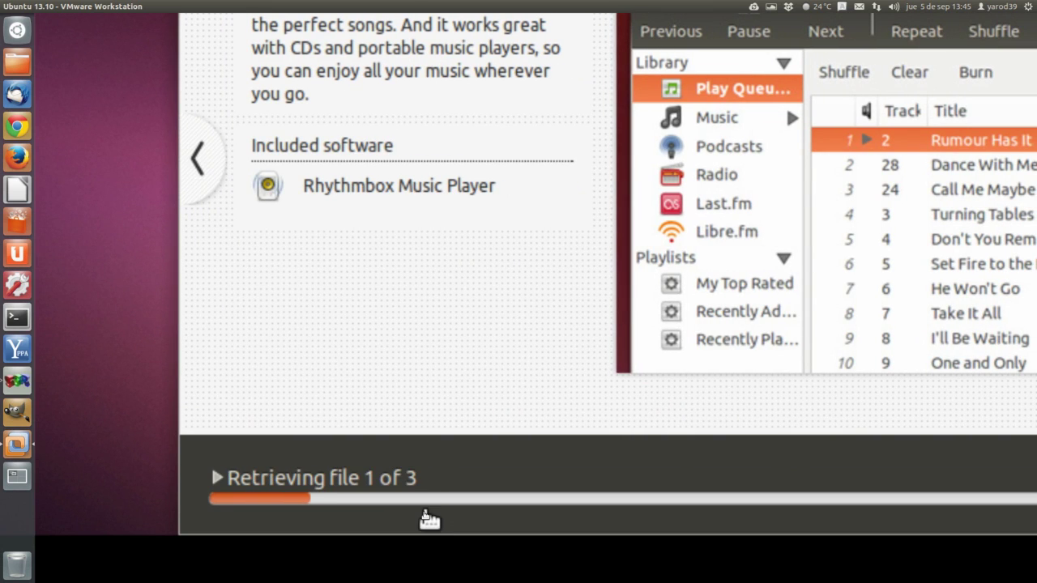
{"action": "key", "text": "ctrl+alt+Return"}
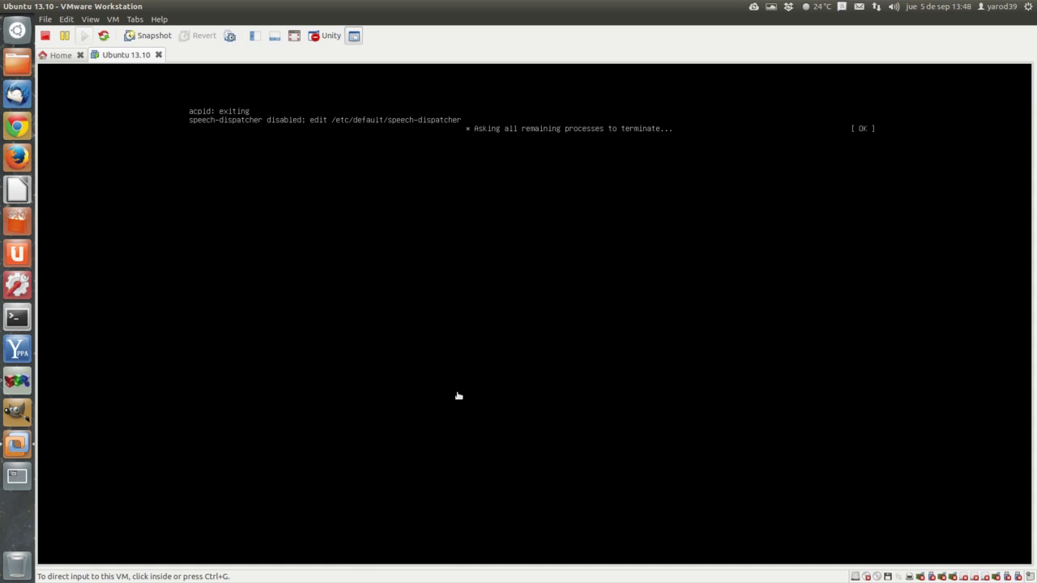
- Push the guest past its stalled shutdown into a reboot, then switch the VM to full screen
{"action": "key", "text": "Return"}
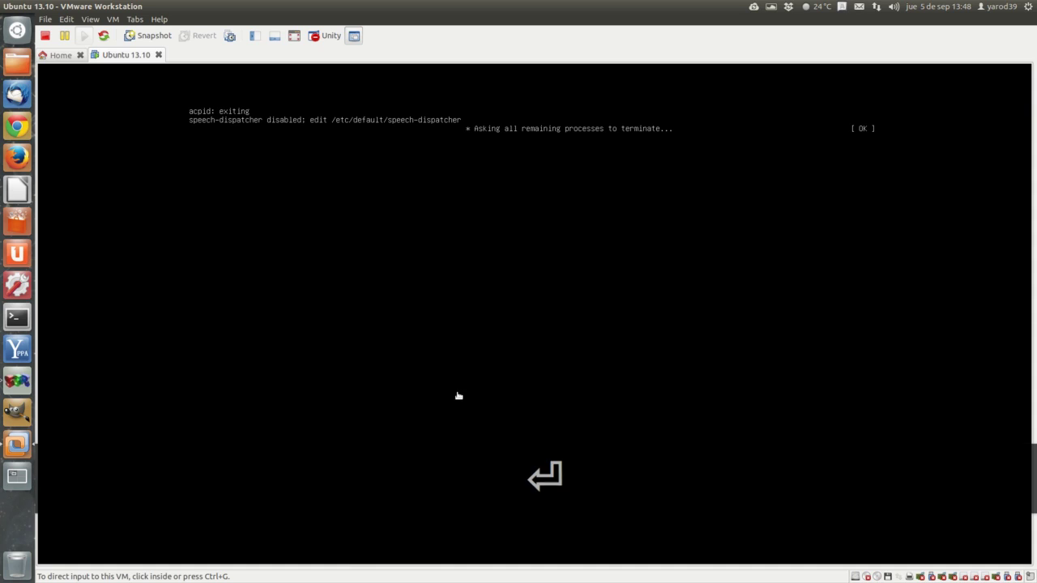
{"action": "left_click", "coordinate": [458, 395]}
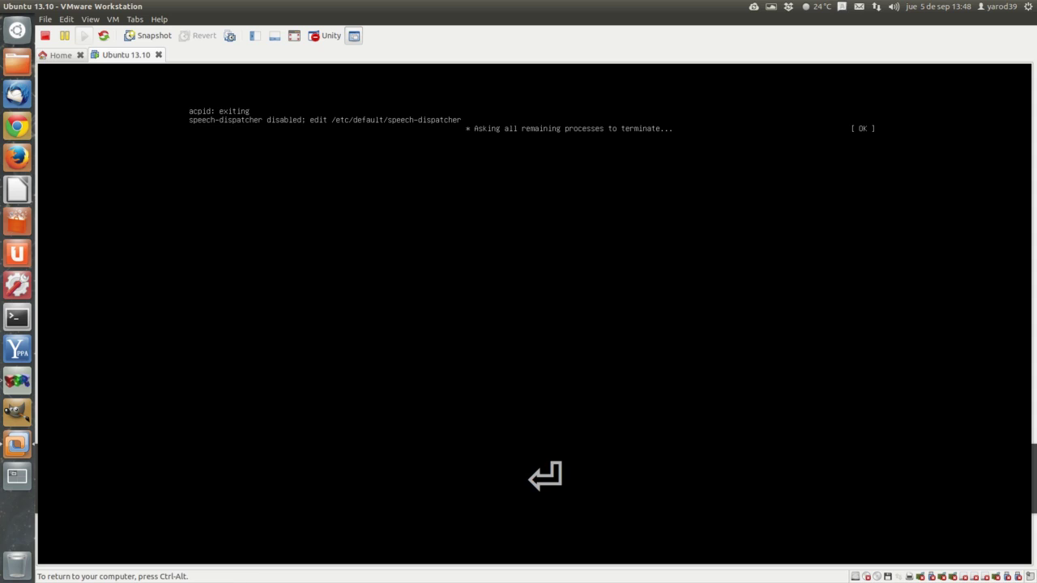
{"action": "key", "text": "Return"}
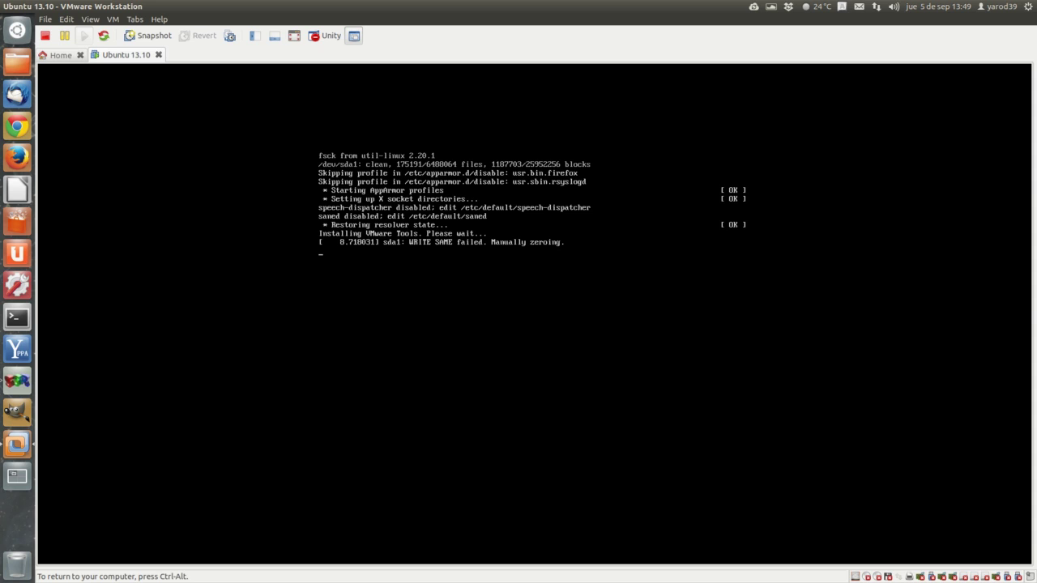
{"action": "key", "text": "ctrl+alt"}
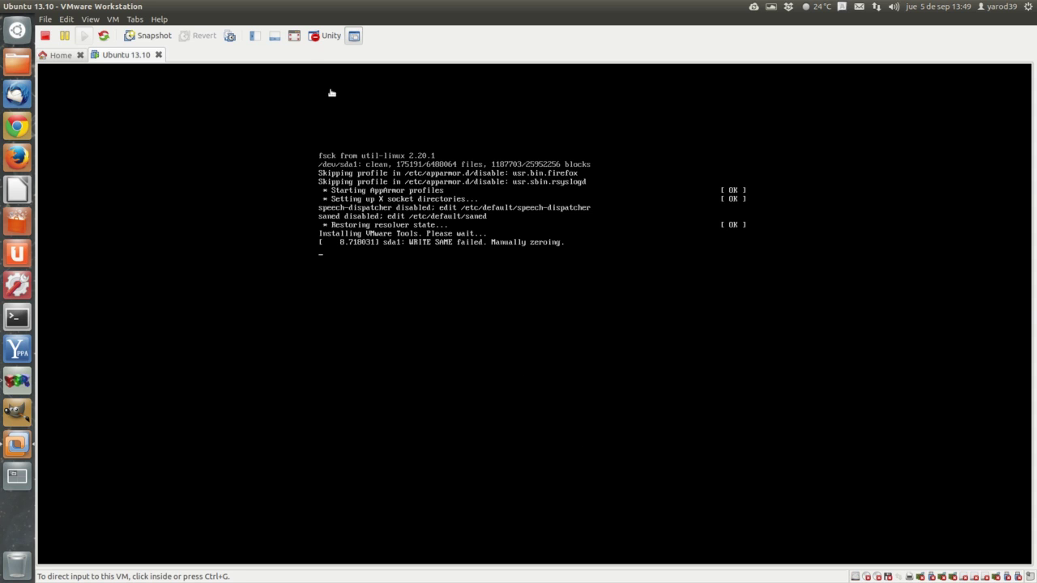
{"action": "left_click", "coordinate": [294, 35]}
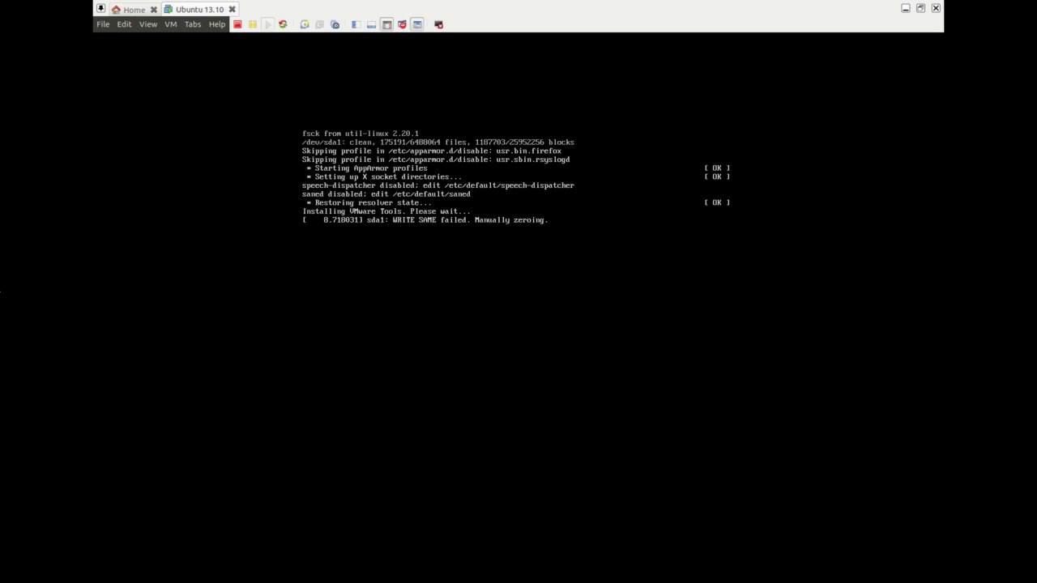
- Hide the full-screen toolbar and capture input so Ubuntu boots to its login screen
{"action": "left_click", "coordinate": [100, 9]}
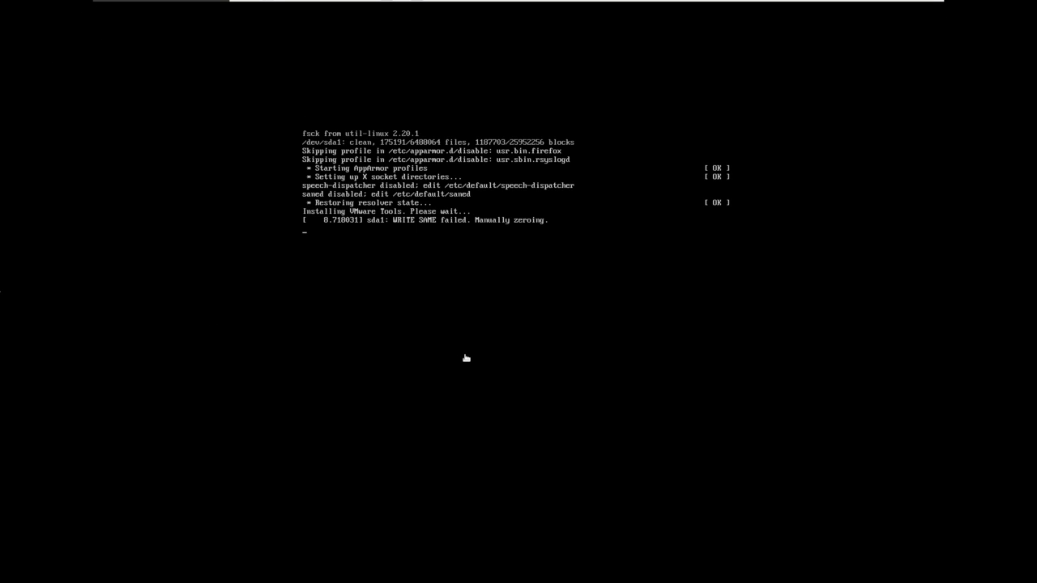
{"action": "left_click", "coordinate": [463, 316]}
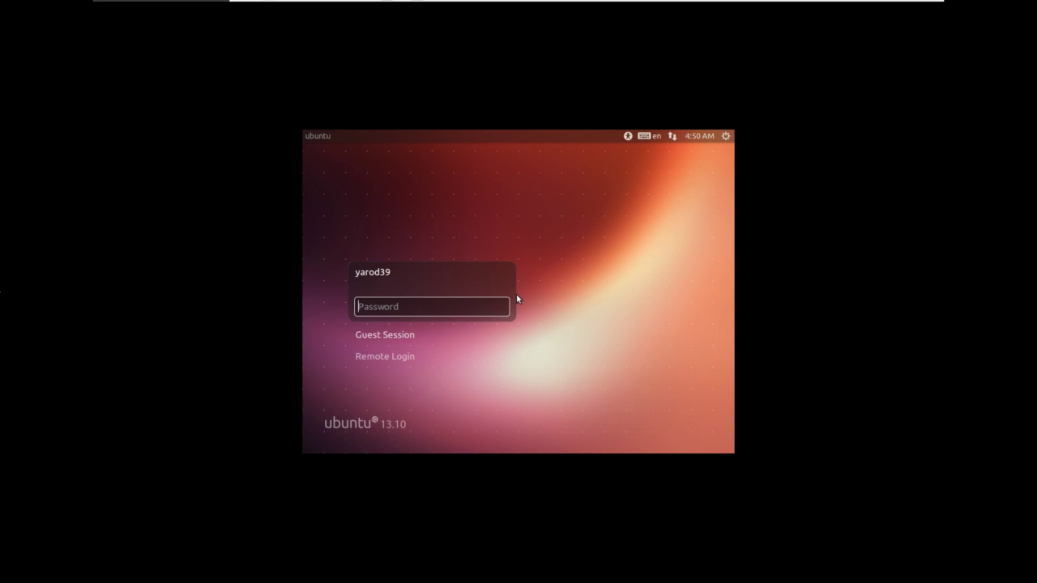
- Log in with the account password and go to View > Autosize > Stretch Guest
{"action": "type", "text": "********"}
{"action": "key", "text": "Return"}
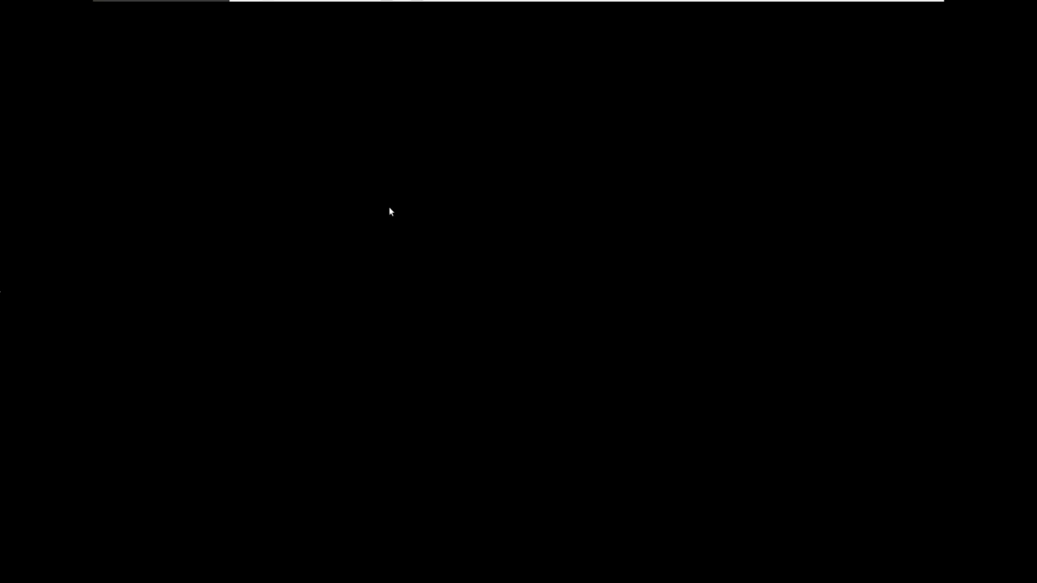
{"action": "mouse_move", "coordinate": [188, 3]}
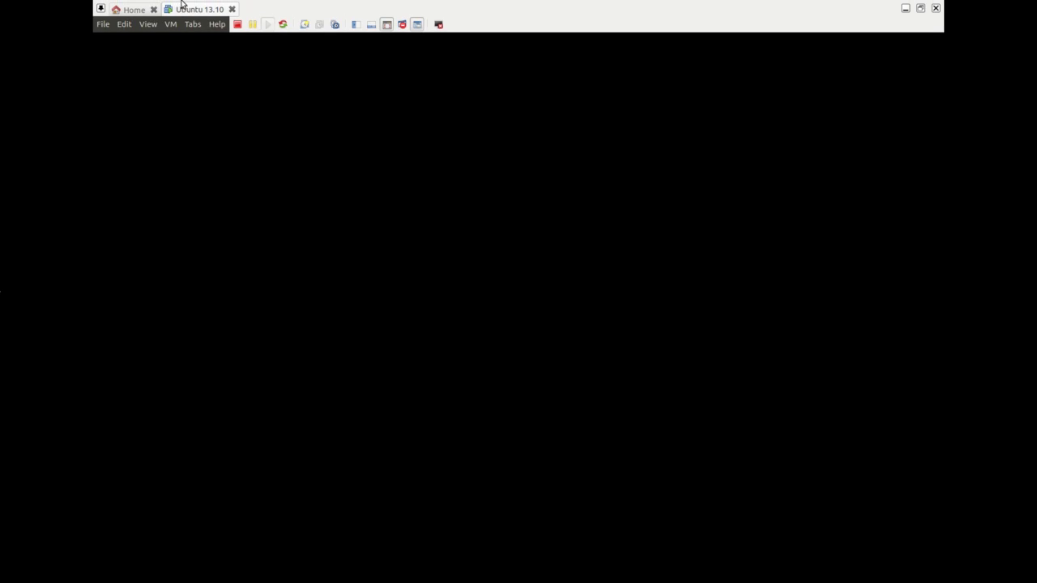
{"action": "left_click", "coordinate": [148, 25]}
{"action": "mouse_move", "coordinate": [154, 136]}
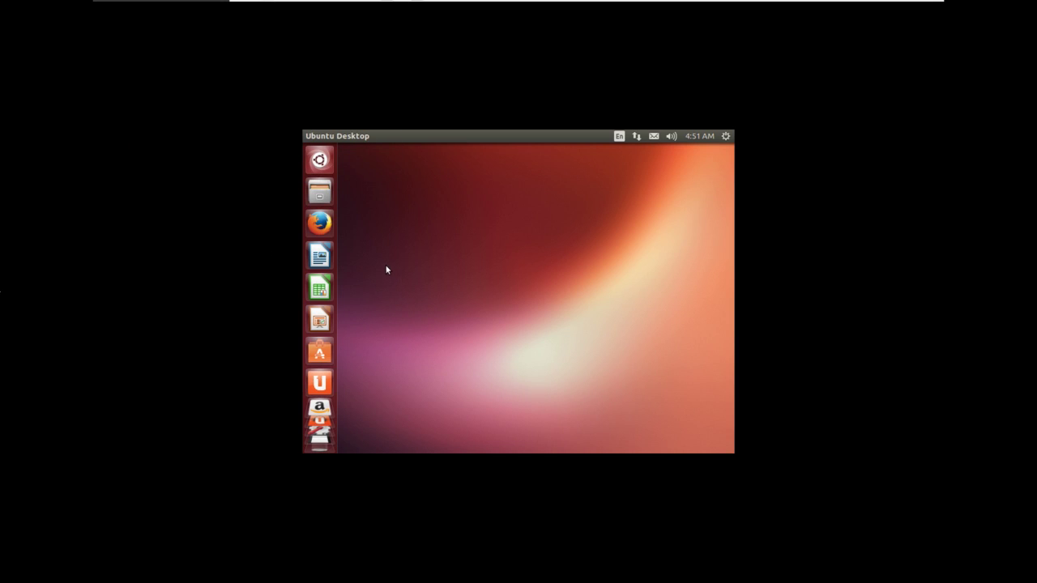
- Check the En input indicator, leave full screen, glance at the VM summary, then return to full screen
{"action": "left_click", "coordinate": [618, 136]}
{"action": "left_click", "coordinate": [557, 202]}
{"action": "mouse_move", "coordinate": [156, 6]}
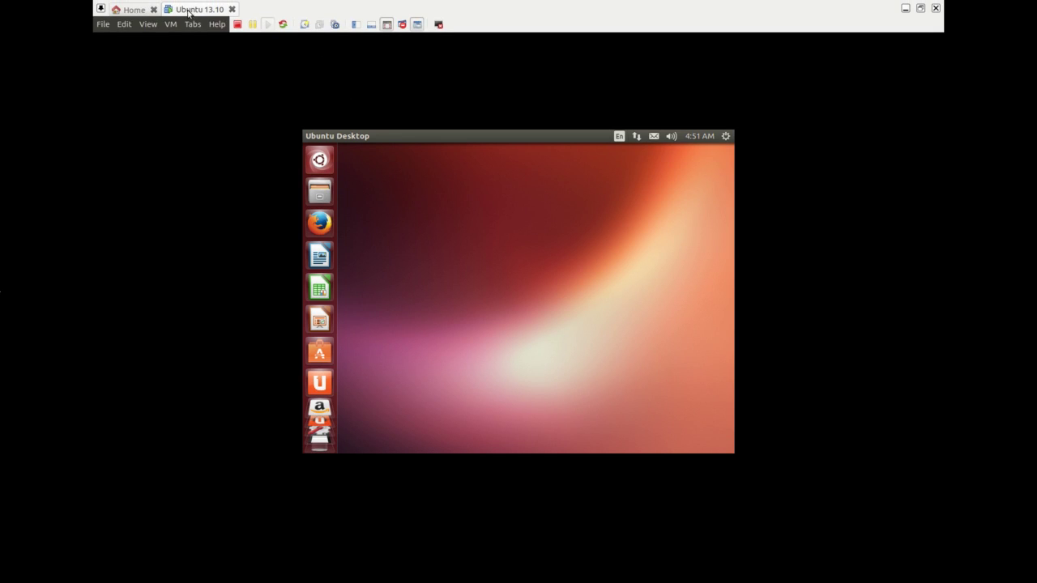
{"action": "left_click", "coordinate": [382, 24]}
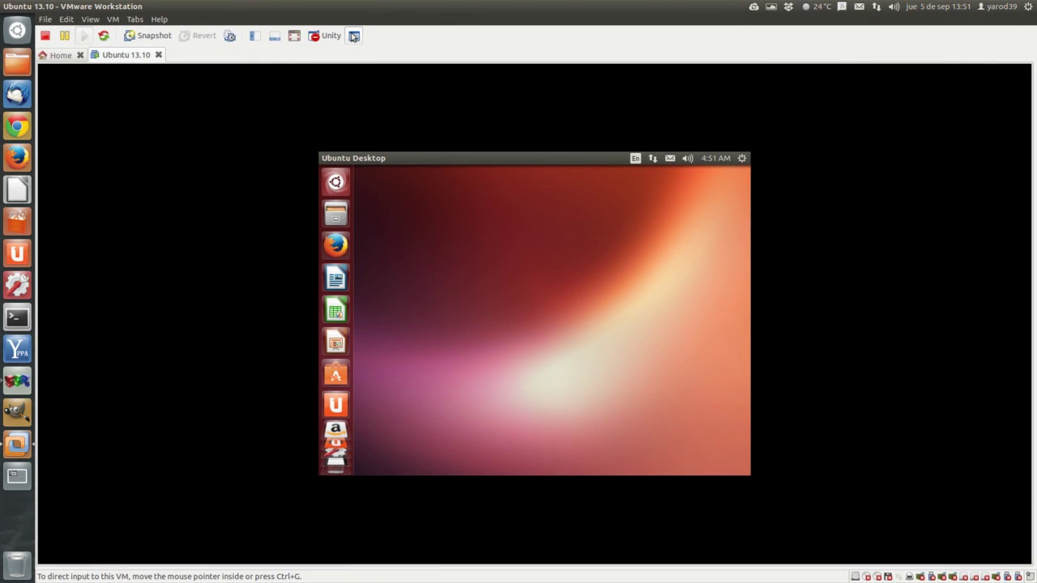
{"action": "left_click", "coordinate": [354, 36]}
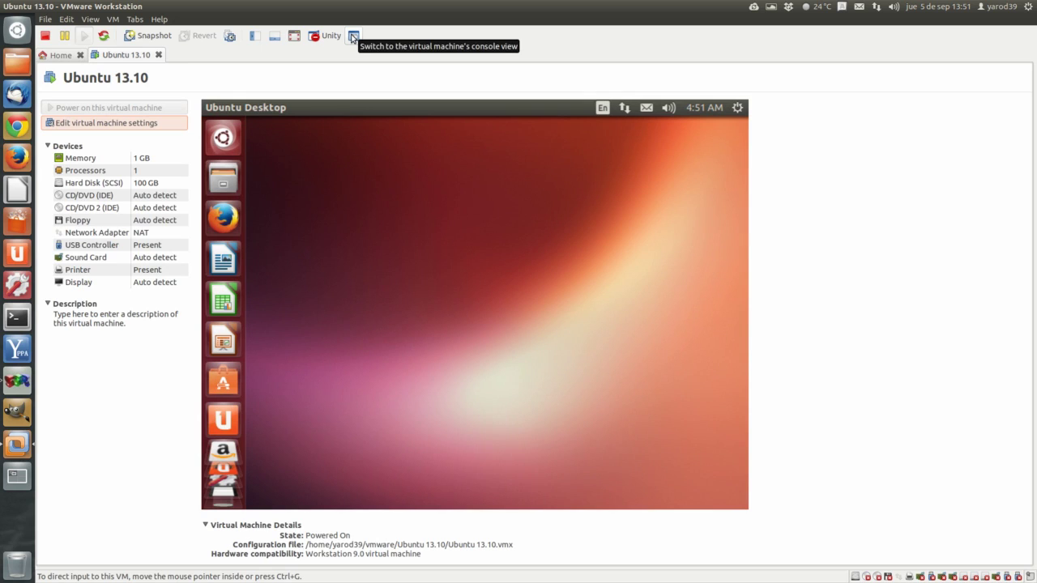
{"action": "left_click", "coordinate": [353, 36]}
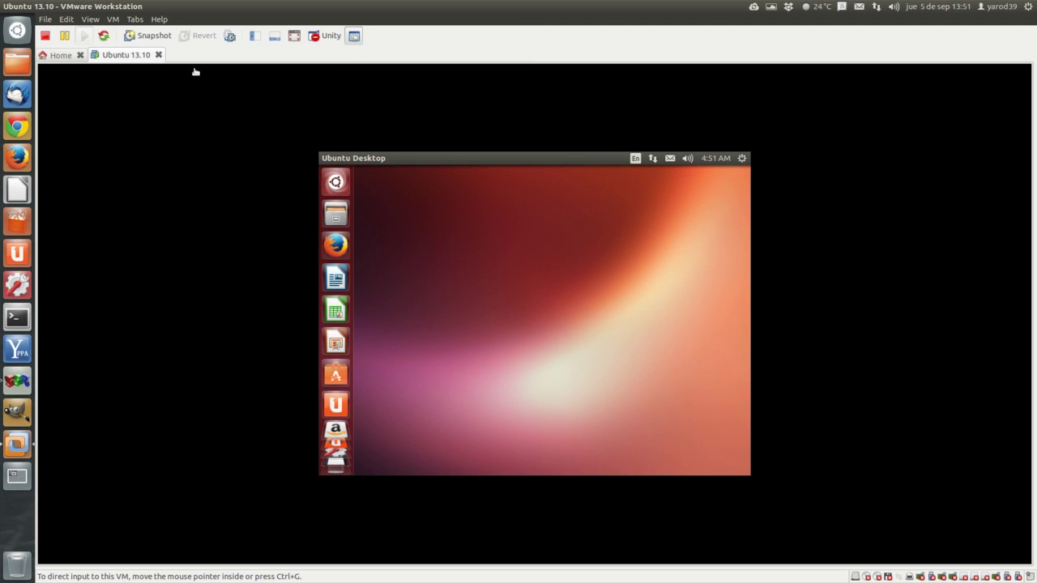
{"action": "left_click", "coordinate": [292, 37]}
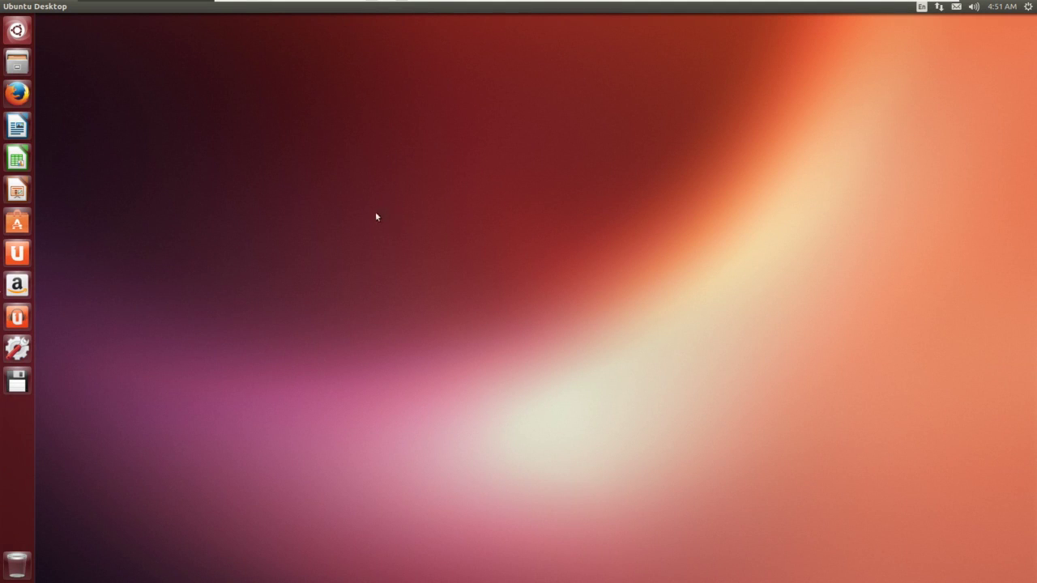
- Unlock the Floppy Disk icon from the Ubuntu launcher
{"action": "right_click", "coordinate": [20, 384]}
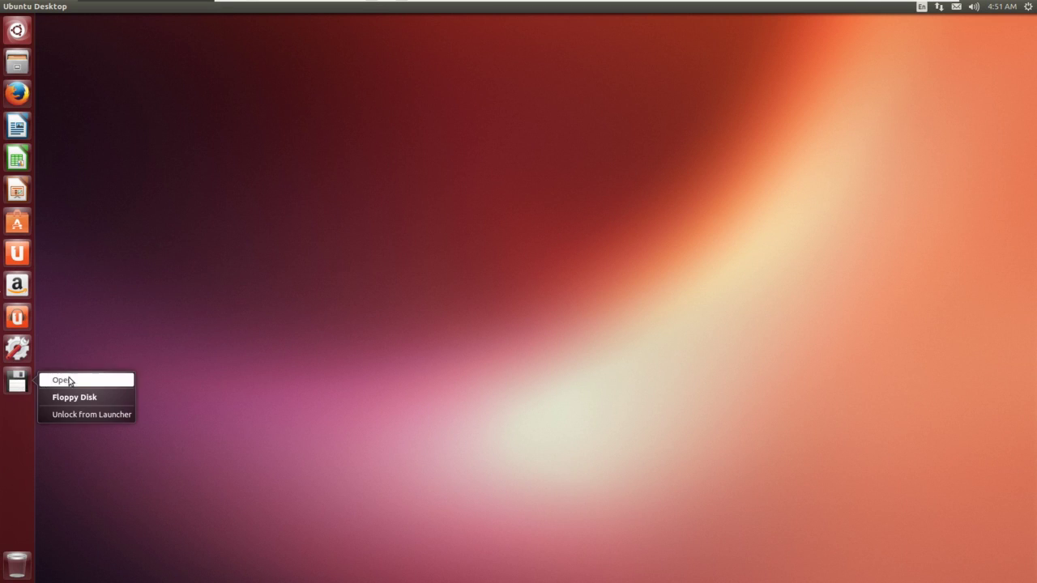
{"action": "left_click", "coordinate": [79, 418]}
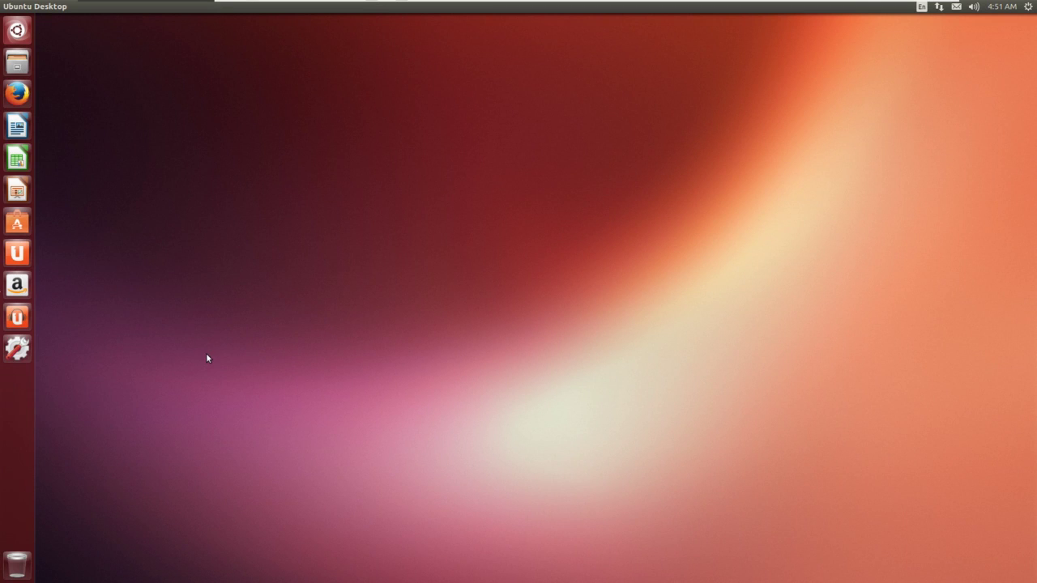
- Unlock the Ubuntu One Music and Amazon icons from the launcher, then launch System Settings
{"action": "right_click", "coordinate": [20, 318]}
{"action": "right_click", "coordinate": [18, 285]}
{"action": "left_click", "coordinate": [71, 300]}
{"action": "left_click", "coordinate": [17, 285]}
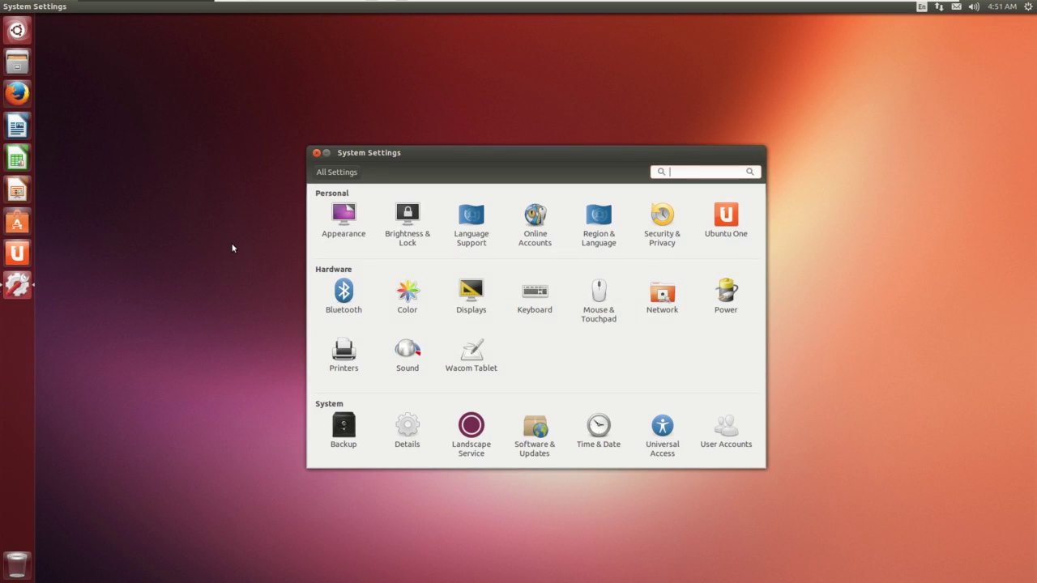
- In Appearance, preview the grey field, 163, Cyclotron and Gota D'água wallpapers, returning to Cyclotron
{"action": "left_click", "coordinate": [345, 215]}
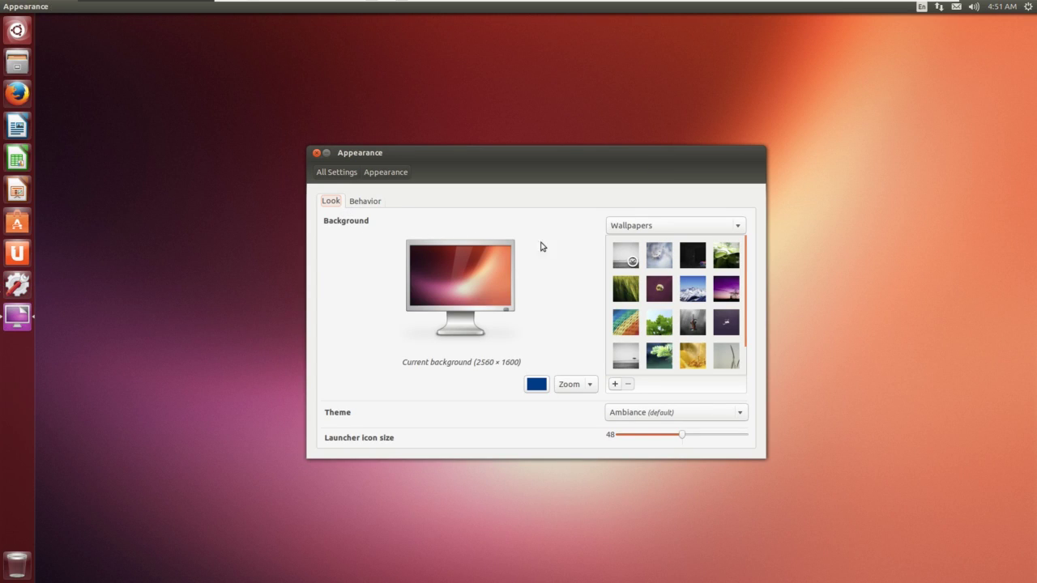
{"action": "left_click", "coordinate": [628, 257]}
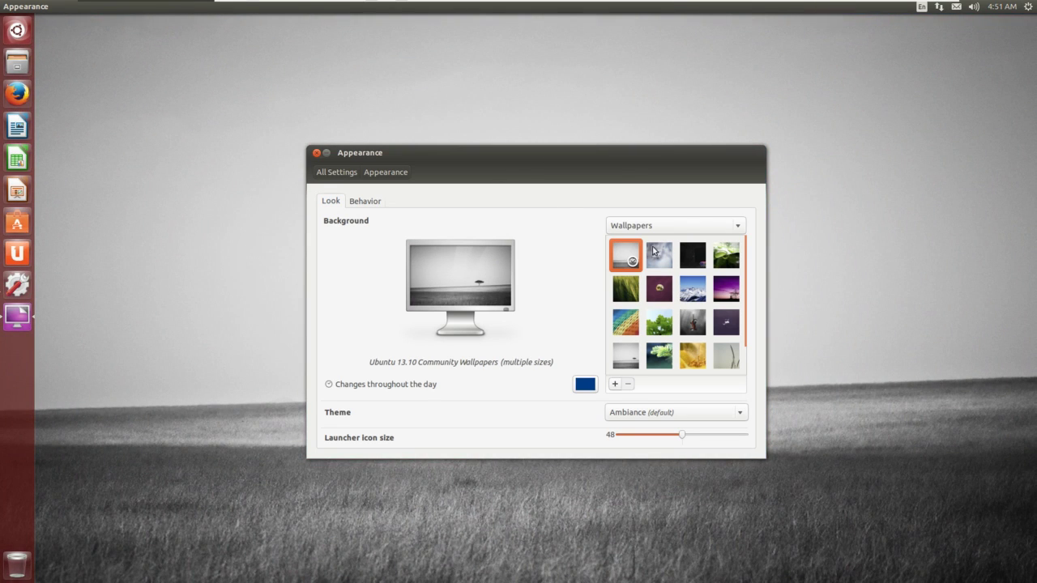
{"action": "left_click", "coordinate": [658, 259]}
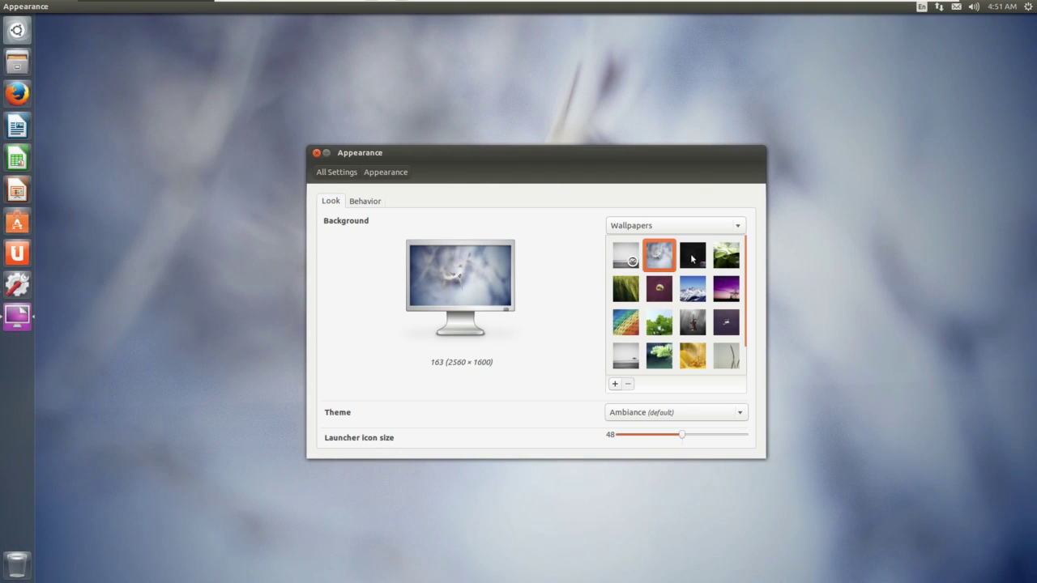
{"action": "left_click", "coordinate": [693, 259]}
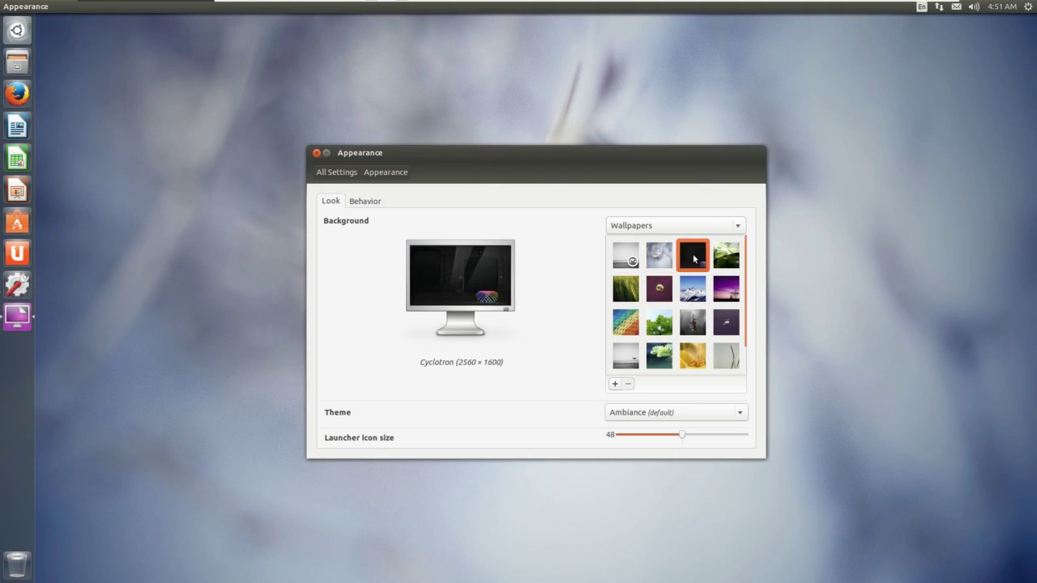
{"action": "left_click_drag", "start_coordinate": [615, 157], "coordinate": [875, 273]}
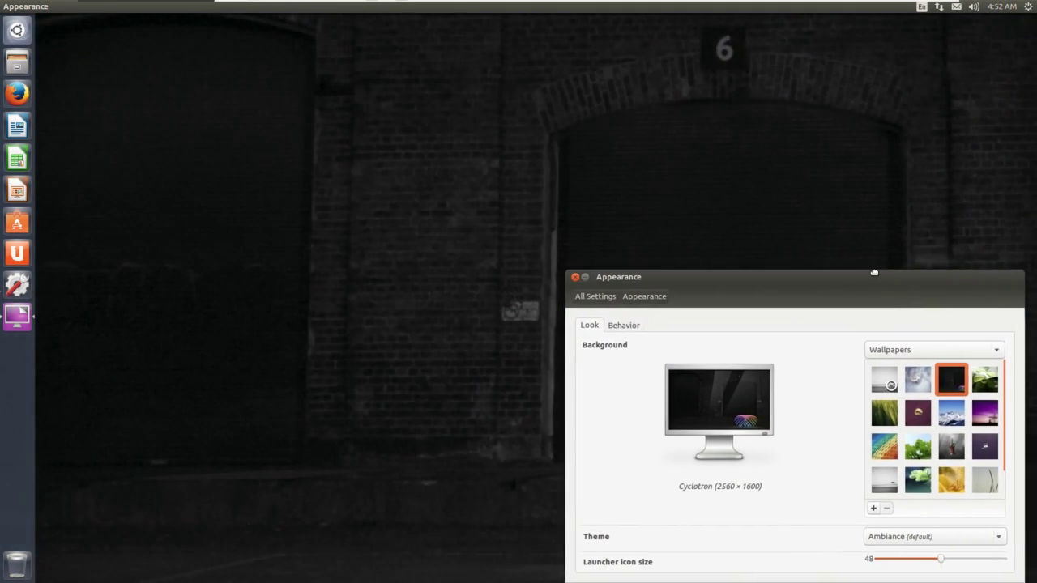
{"action": "left_click", "coordinate": [990, 387]}
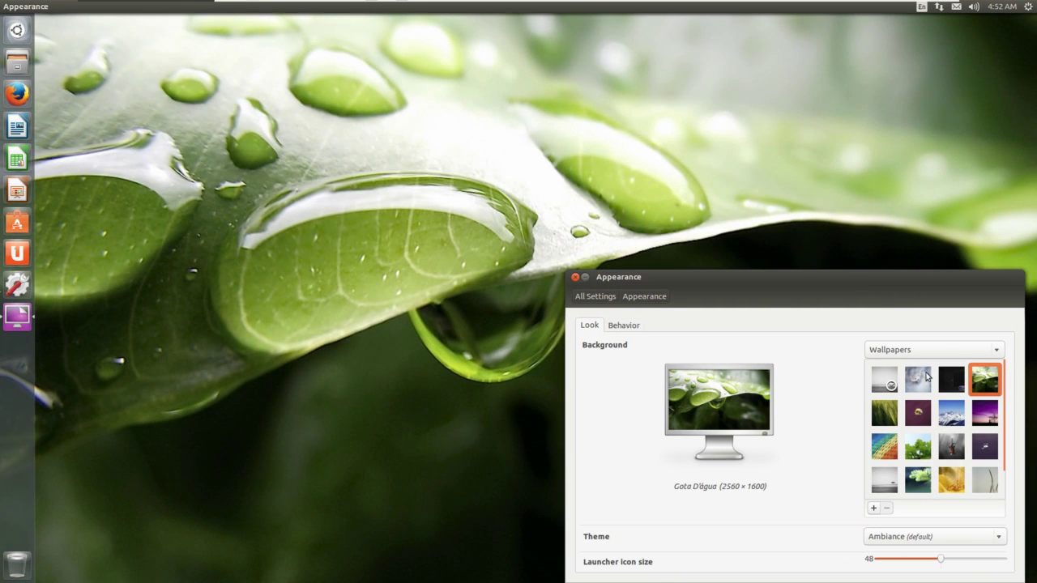
{"action": "left_click", "coordinate": [959, 387]}
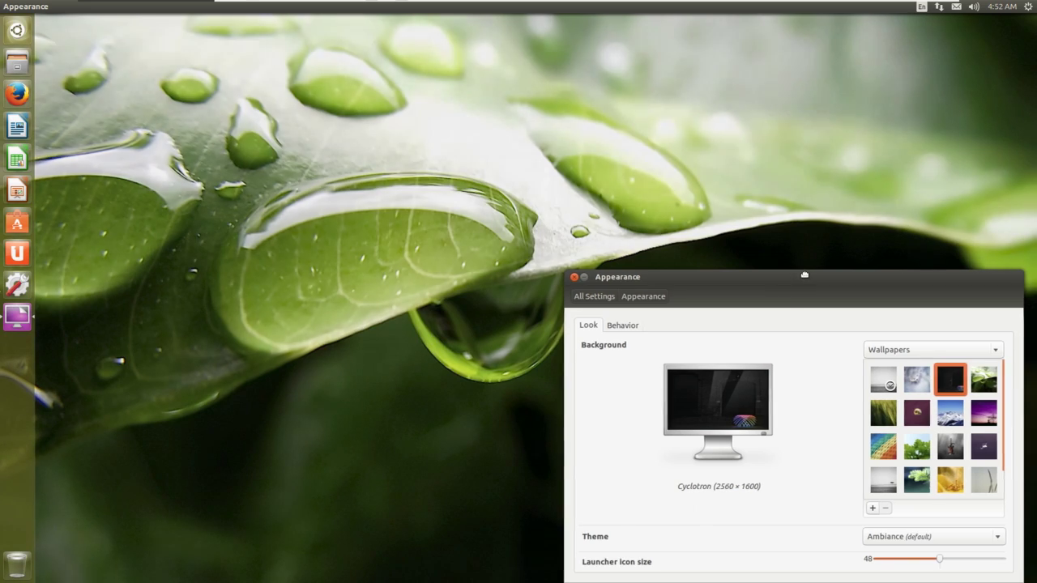
- Try Mountains, Mr. Tau and The Tree, Nylon Rainbow and City of Polen, then choose I am a Saucy Salamander
{"action": "left_click_drag", "start_coordinate": [804, 273], "coordinate": [287, 258]}
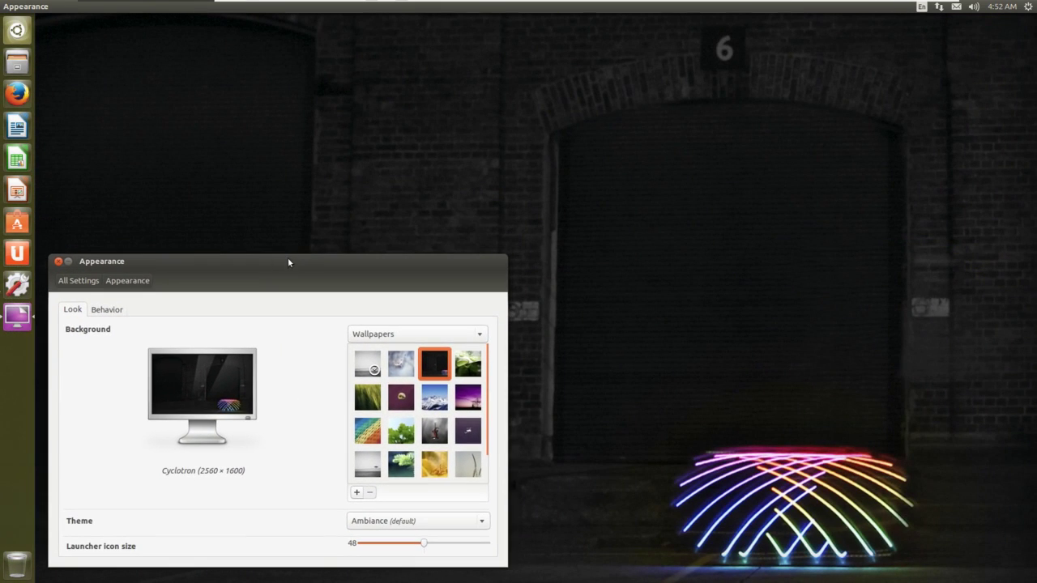
{"action": "left_click", "coordinate": [403, 398]}
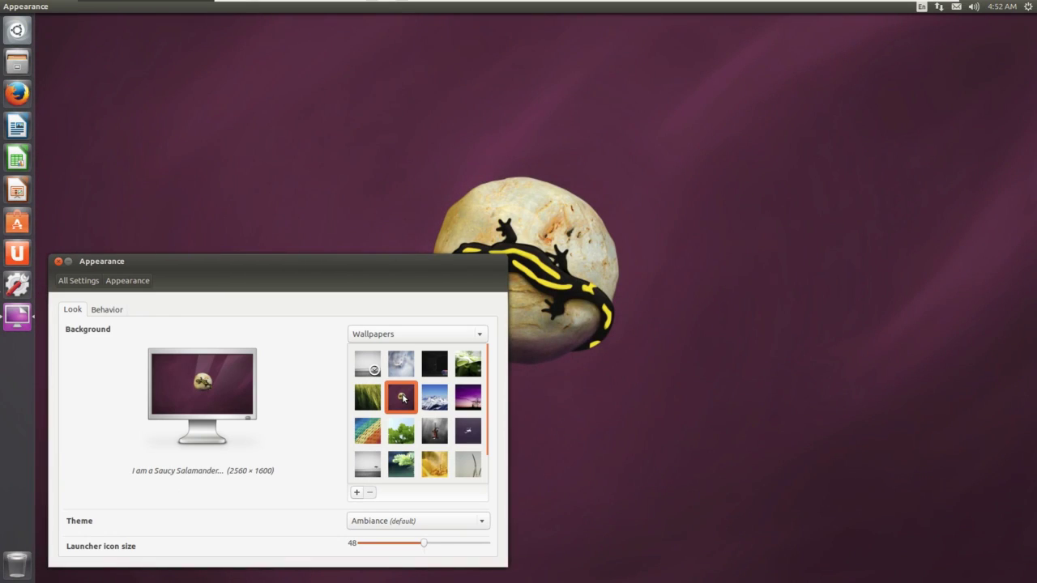
{"action": "left_click", "coordinate": [436, 399]}
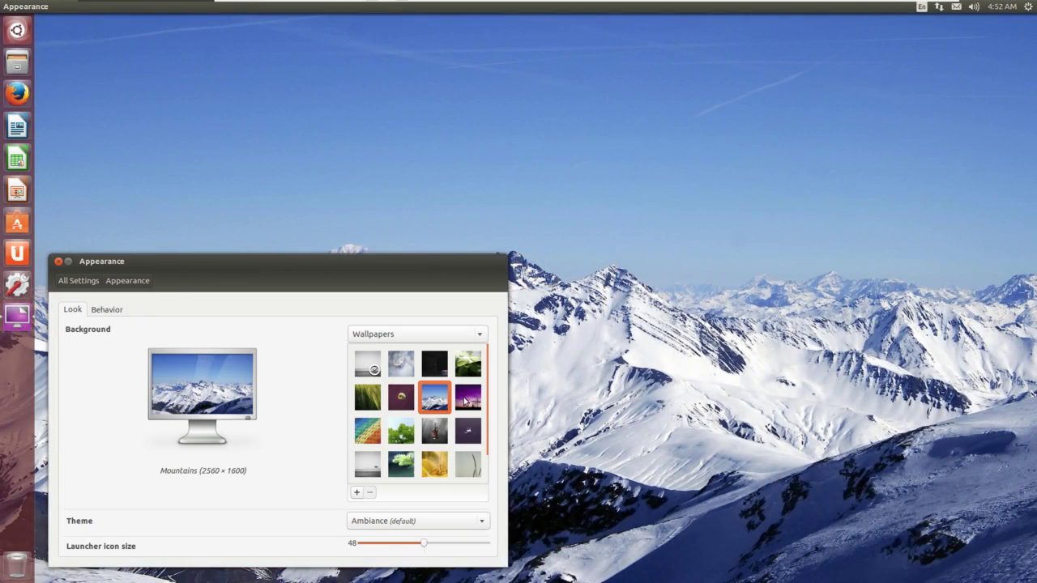
{"action": "left_click", "coordinate": [465, 399]}
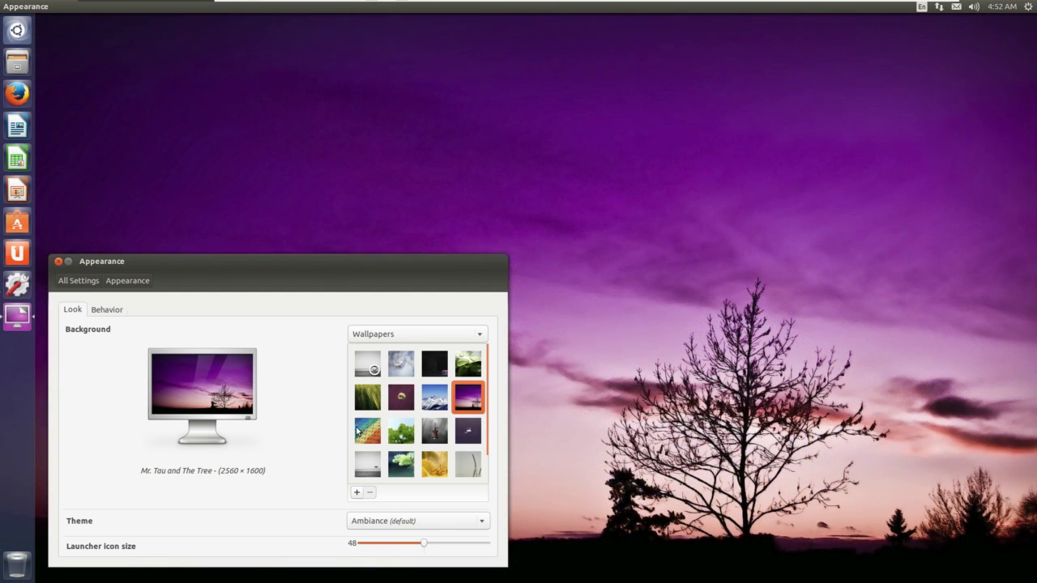
{"action": "left_click", "coordinate": [374, 438]}
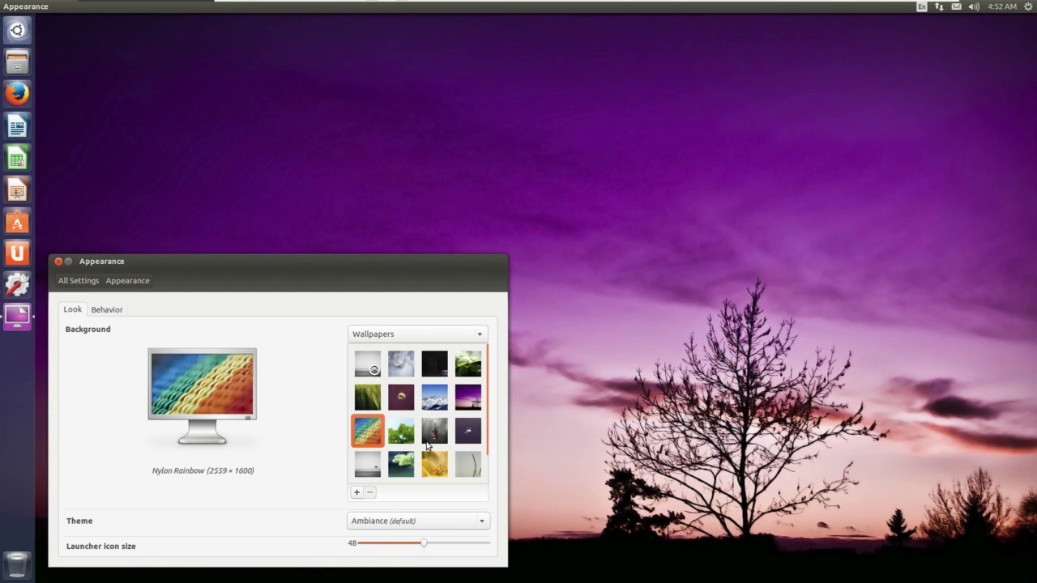
{"action": "scroll", "coordinate": [427, 443], "scroll_direction": "down", "scroll_amount": 1}
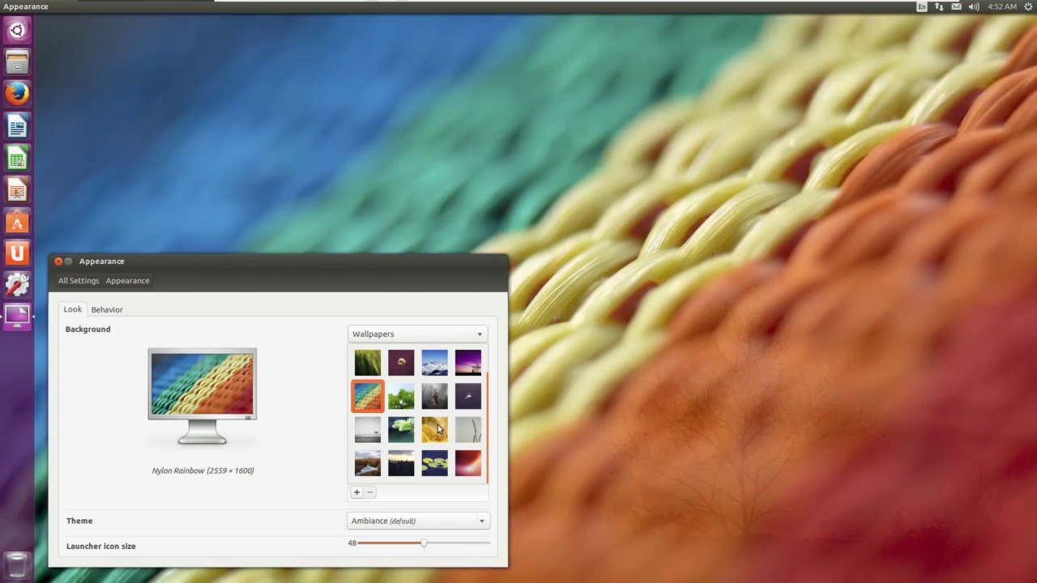
{"action": "left_click", "coordinate": [437, 430]}
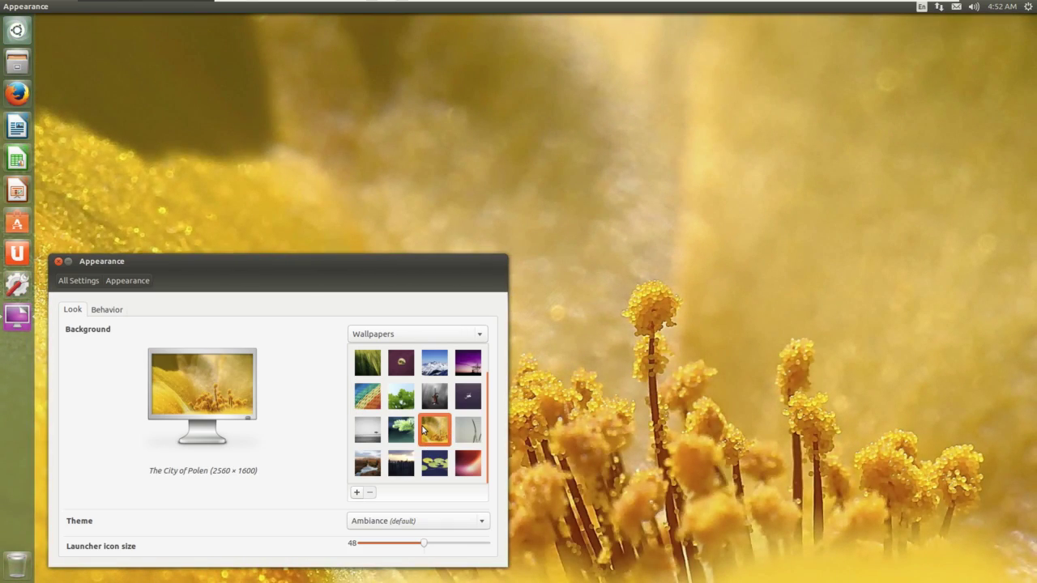
{"action": "scroll", "coordinate": [422, 430], "scroll_direction": "up", "scroll_amount": 1}
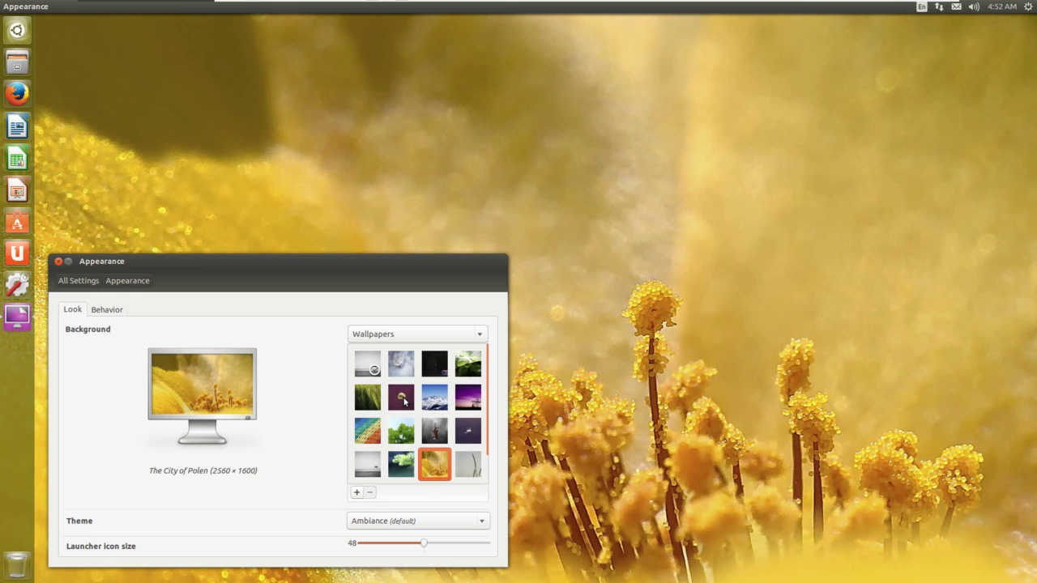
{"action": "left_click", "coordinate": [404, 398]}
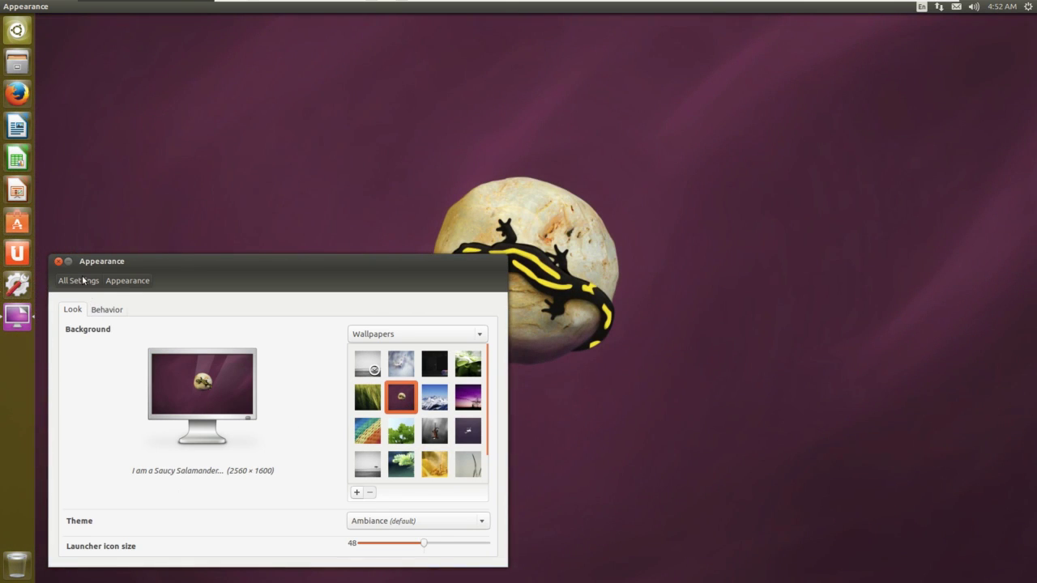
- Close System Settings, start Ubuntu Software Center from the launcher, and bring up the Dash with Super
{"action": "left_click", "coordinate": [84, 280]}
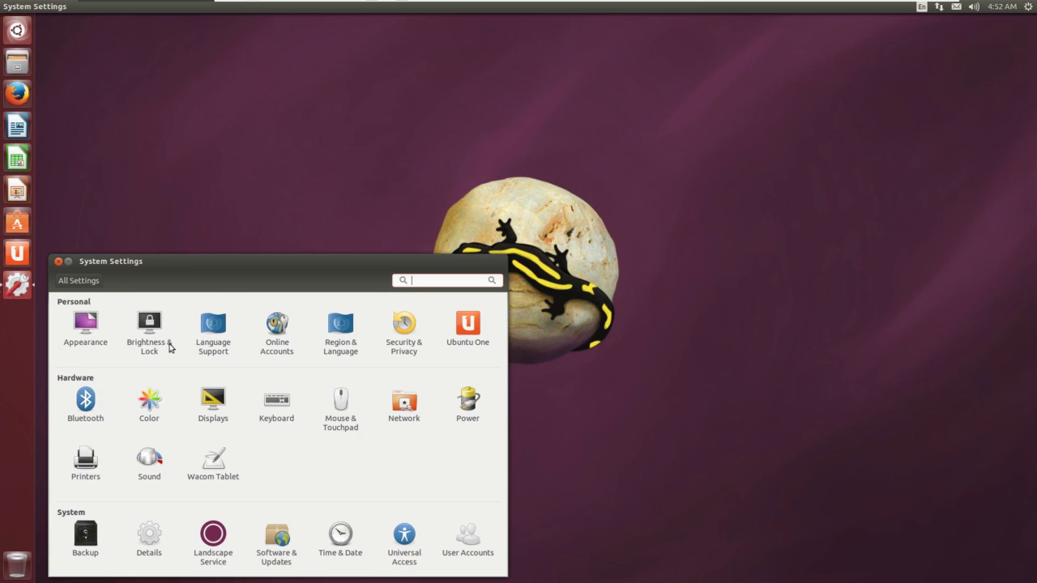
{"action": "left_click", "coordinate": [59, 261]}
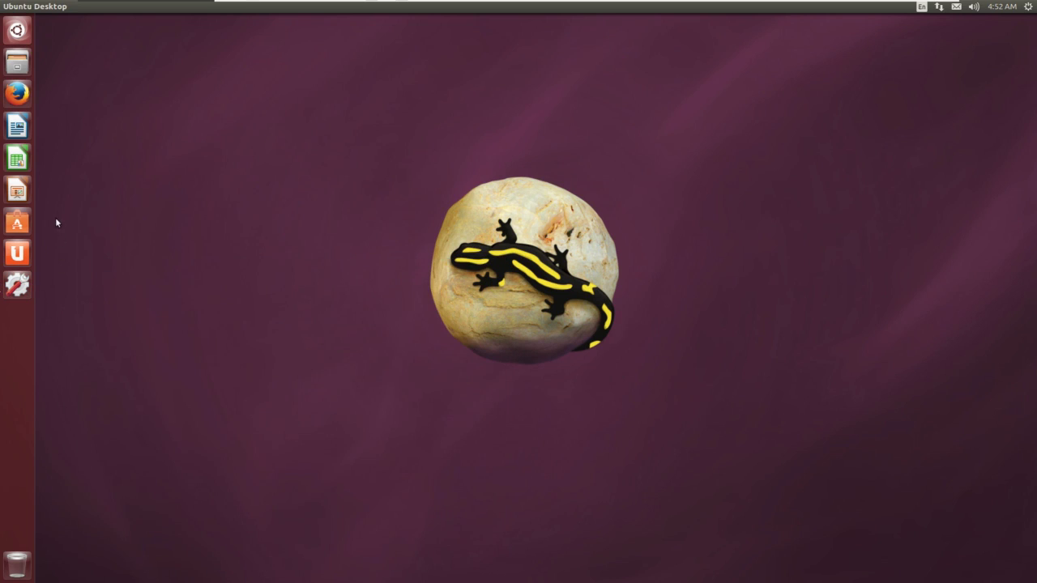
{"action": "left_click", "coordinate": [16, 222]}
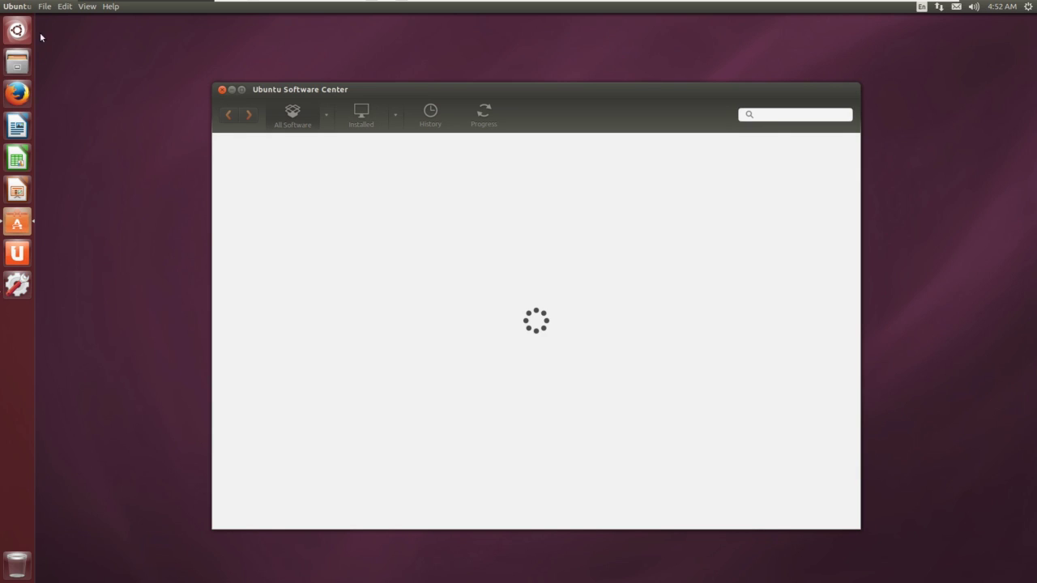
{"action": "key", "text": "super"}
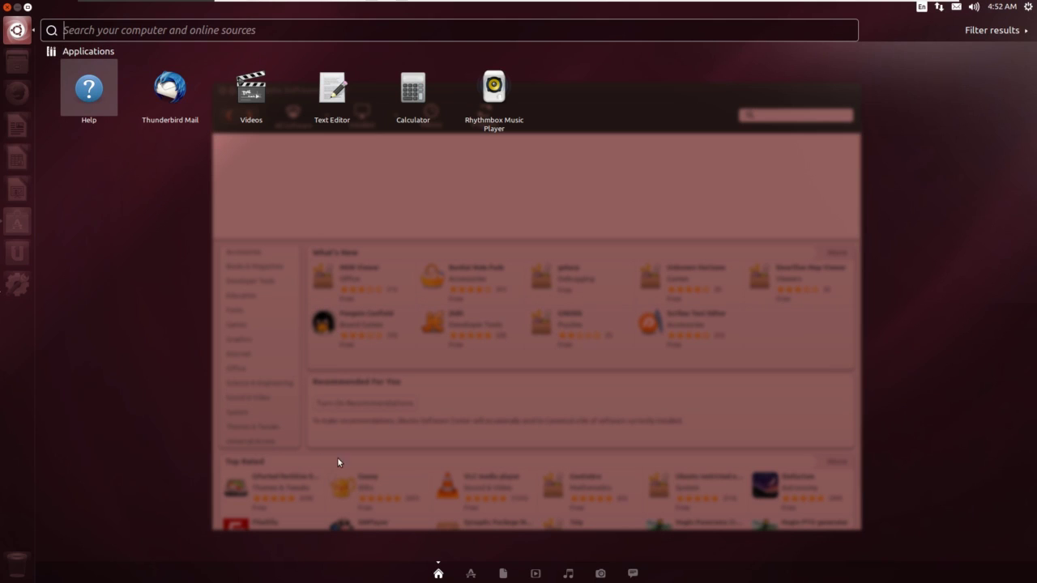
- View the Dash Applications lens, expand its plugin list, preview the Applications plugin, then dismiss the Dash
{"action": "left_click", "coordinate": [469, 573]}
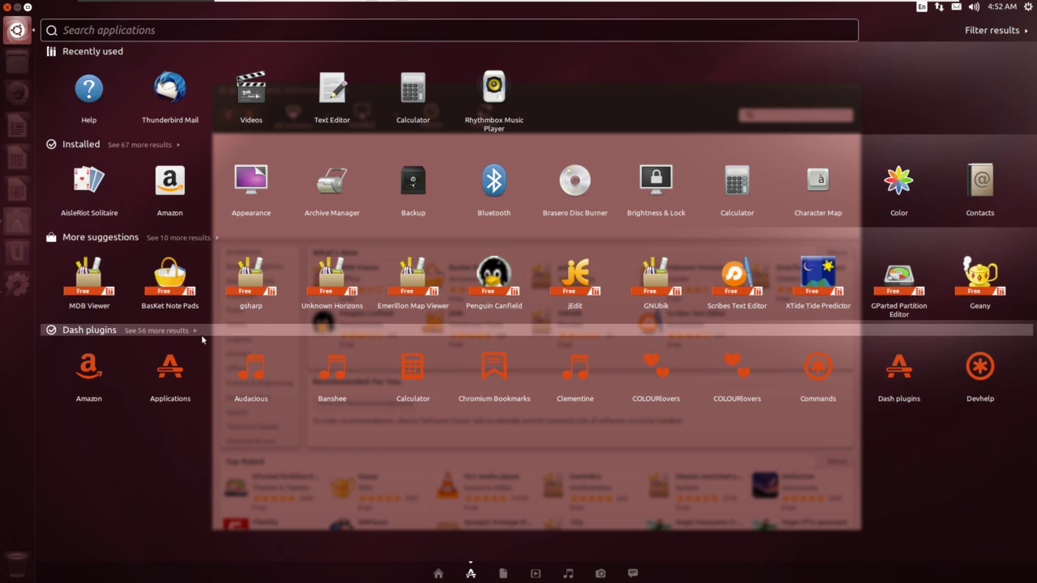
{"action": "left_click", "coordinate": [161, 330]}
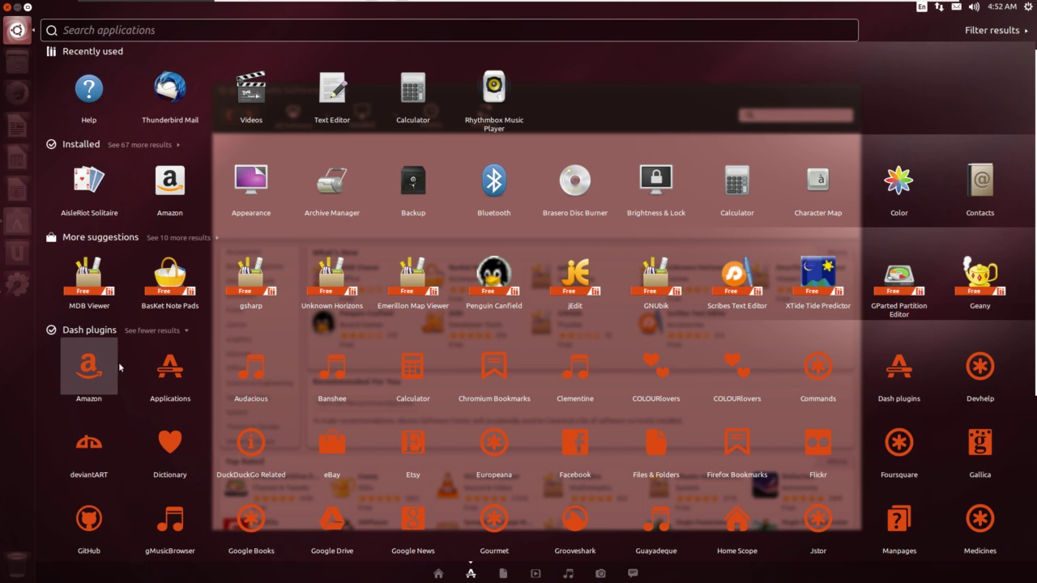
{"action": "left_click", "coordinate": [170, 369]}
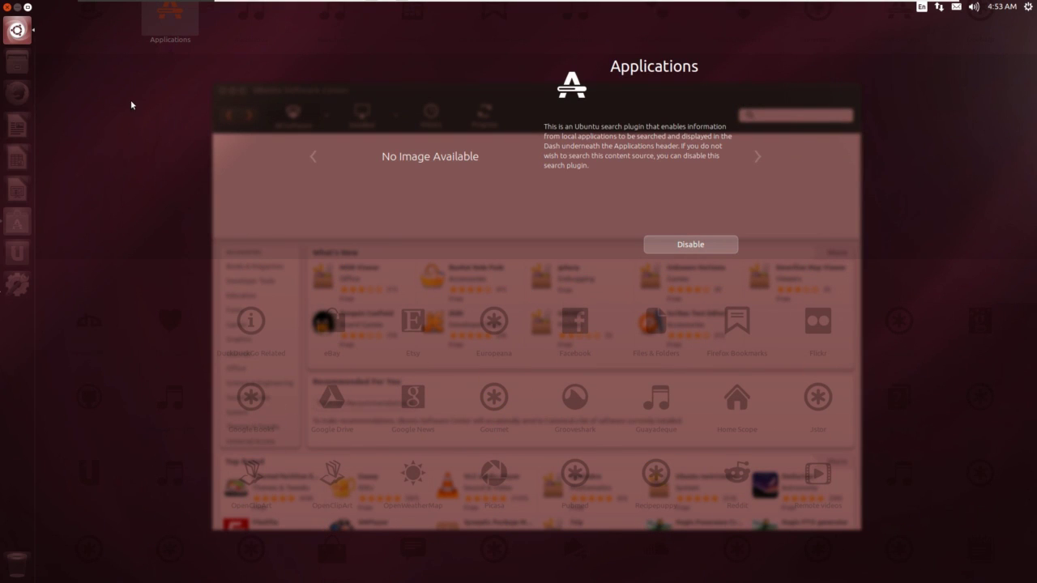
{"action": "left_click", "coordinate": [17, 31]}
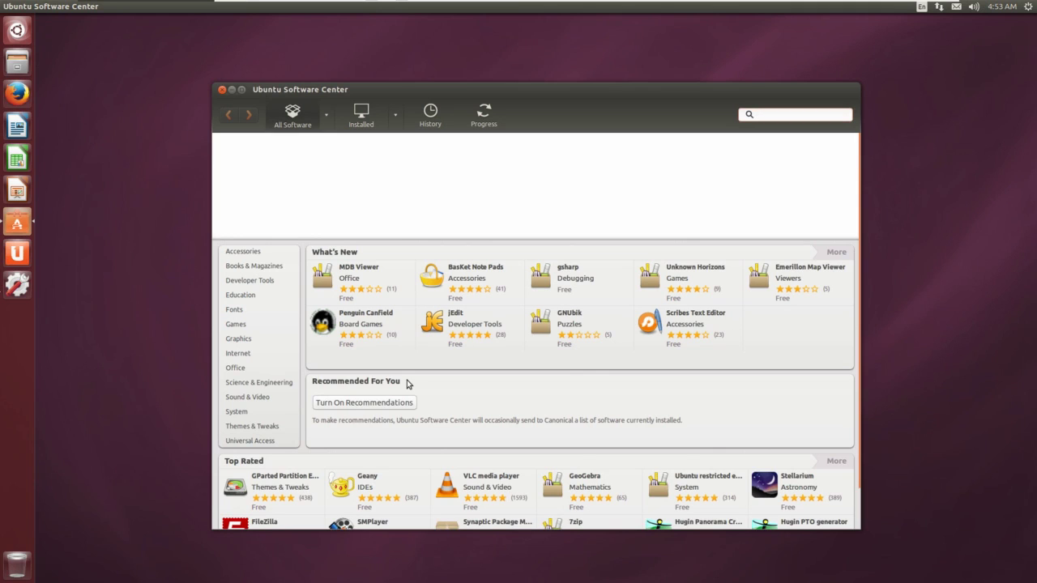
- Open the full Top Rated list in Software Center and scroll through it
{"action": "scroll", "coordinate": [408, 384], "scroll_direction": "down", "scroll_amount": 2}
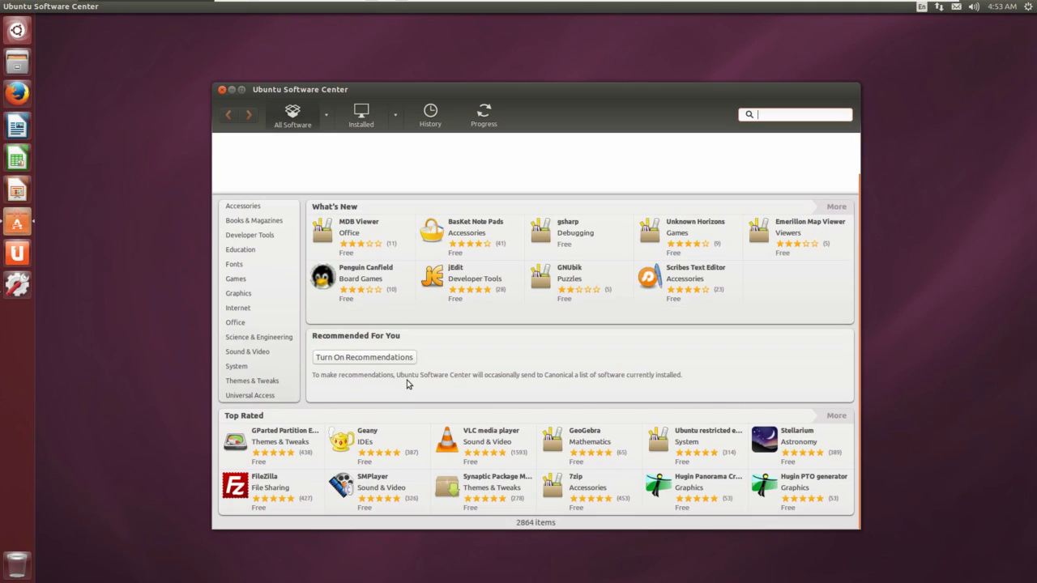
{"action": "left_click", "coordinate": [836, 417]}
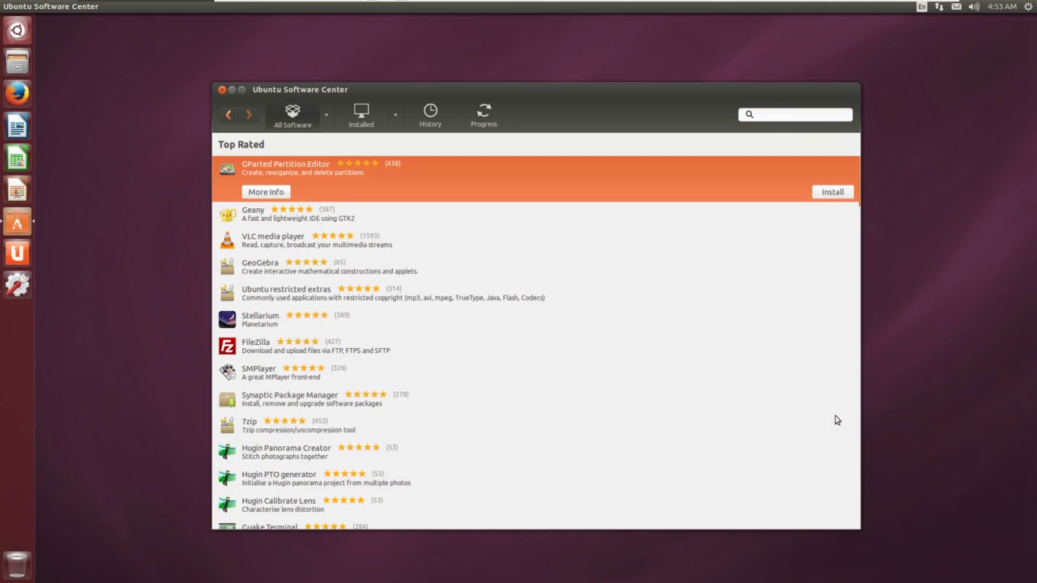
{"action": "scroll", "coordinate": [429, 268], "scroll_direction": "down", "scroll_amount": 15}
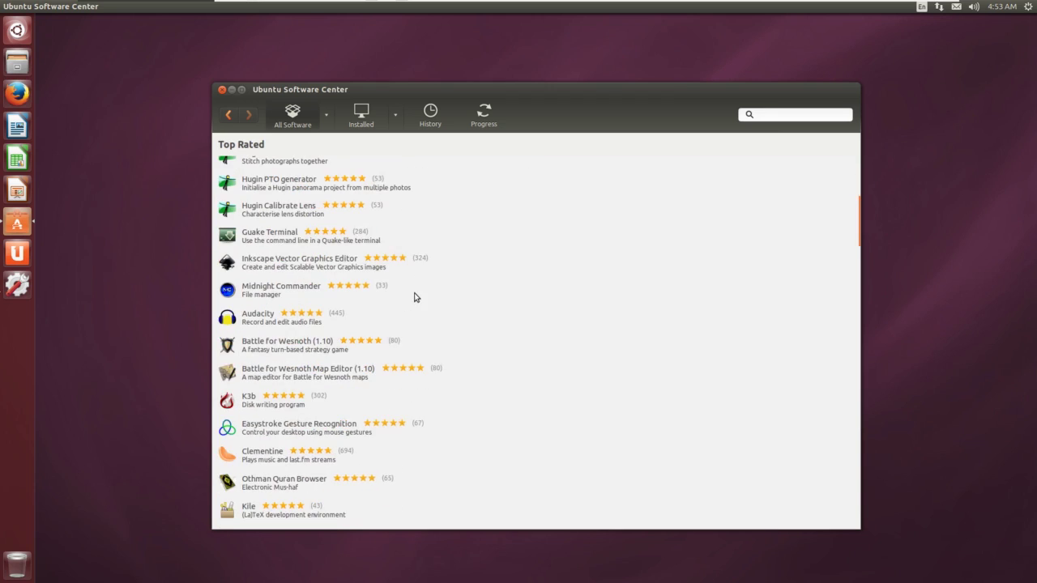
{"action": "scroll", "coordinate": [410, 318], "scroll_direction": "down", "scroll_amount": 10}
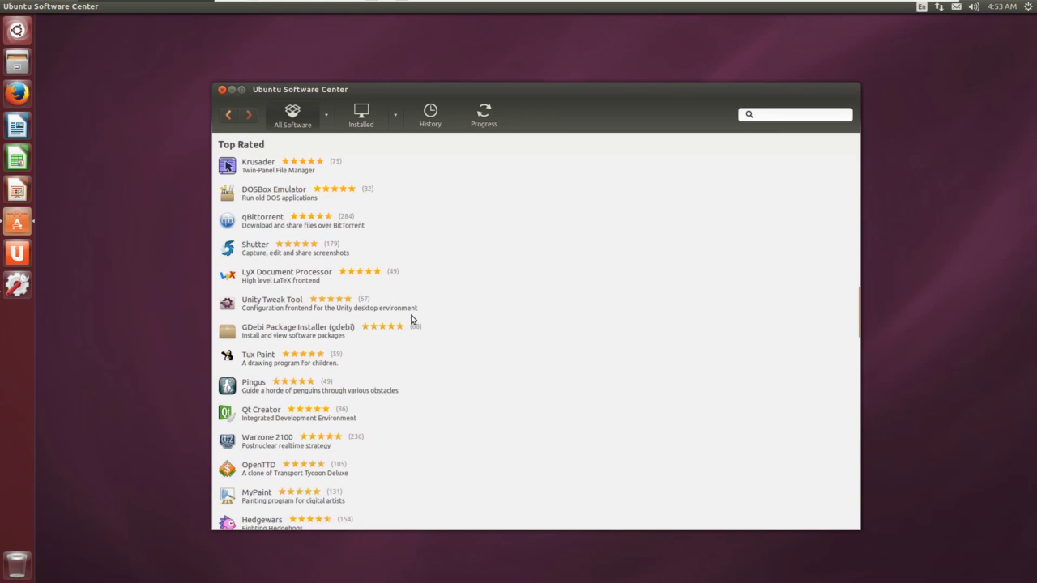
{"action": "scroll", "coordinate": [411, 319], "scroll_direction": "down", "scroll_amount": 15}
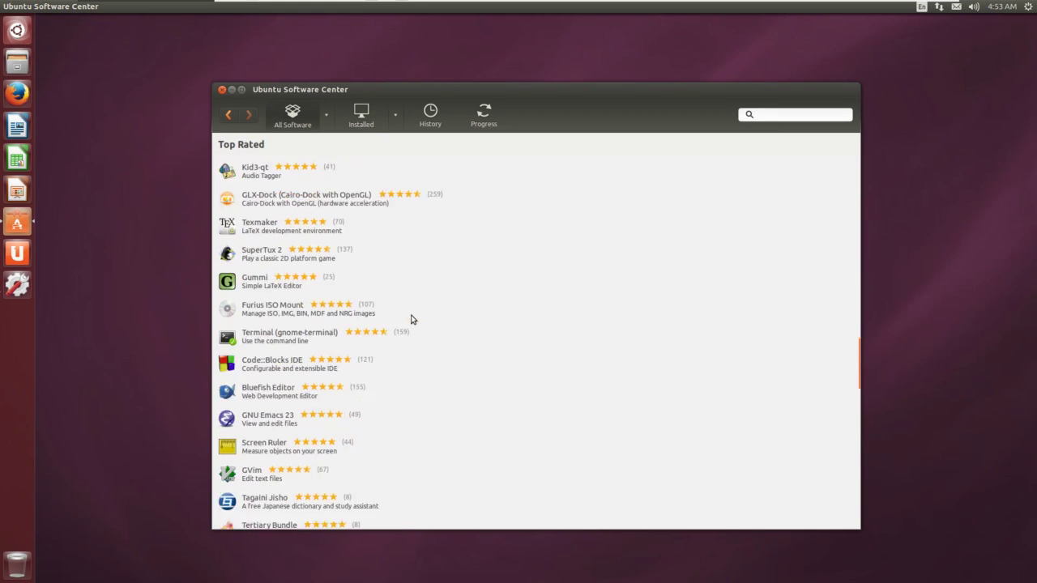
{"action": "scroll", "coordinate": [410, 319], "scroll_direction": "down", "scroll_amount": 15}
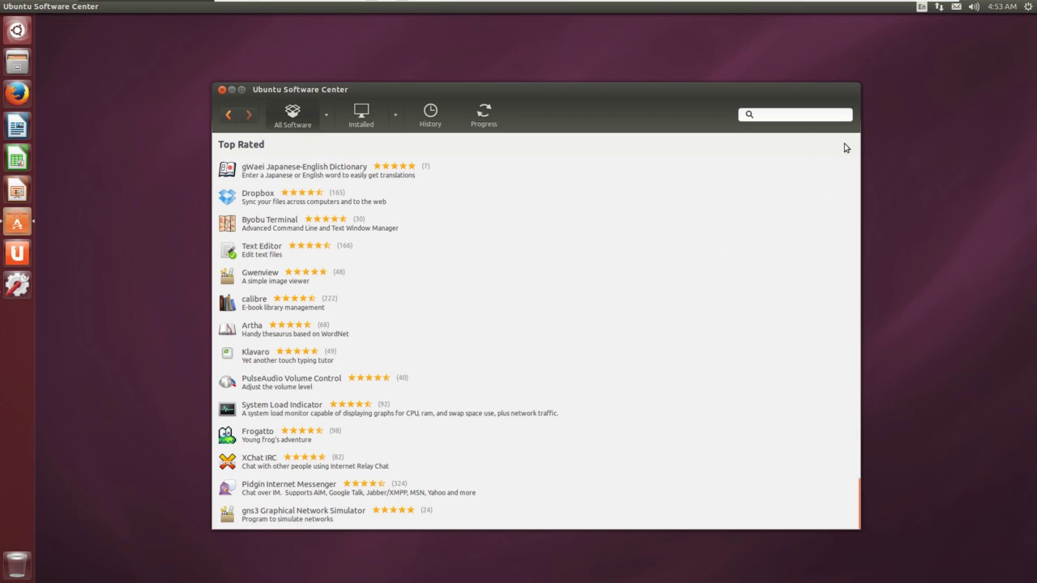
- Close Ubuntu Software Center, reopen it from the launcher, and close it again
{"action": "left_click", "coordinate": [221, 90]}
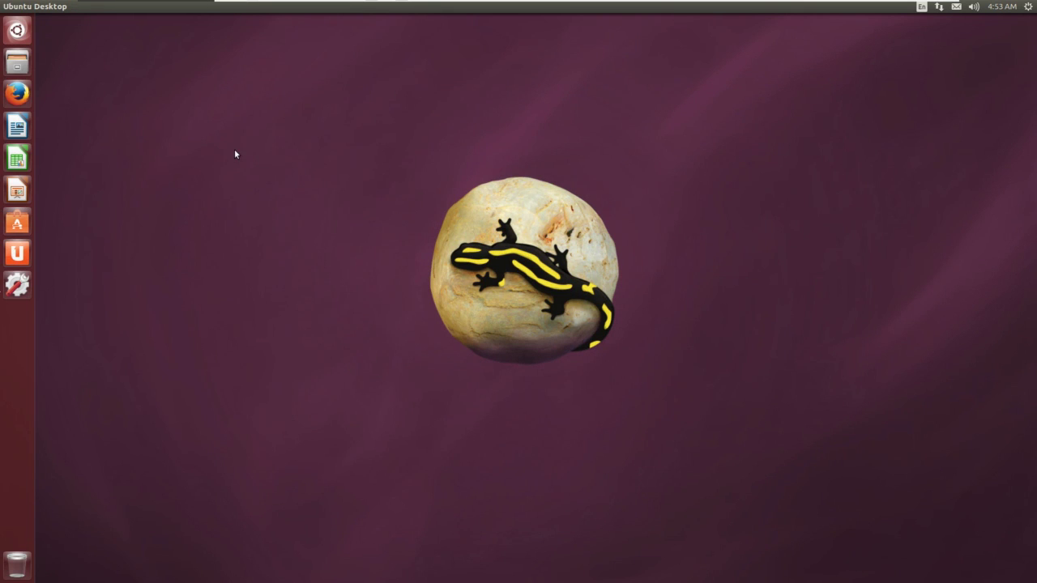
{"action": "left_click", "coordinate": [12, 215]}
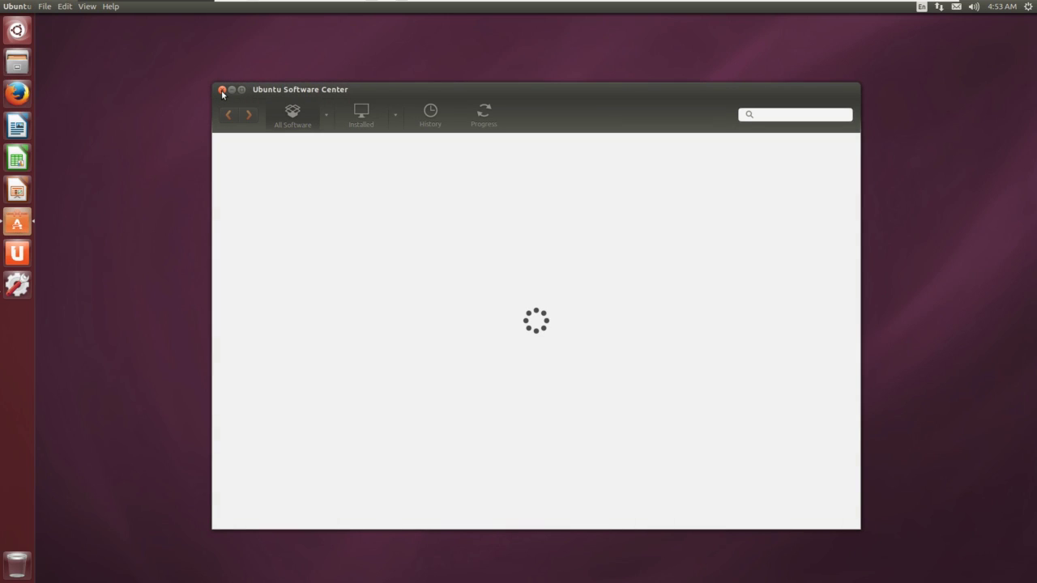
{"action": "left_click", "coordinate": [221, 90]}
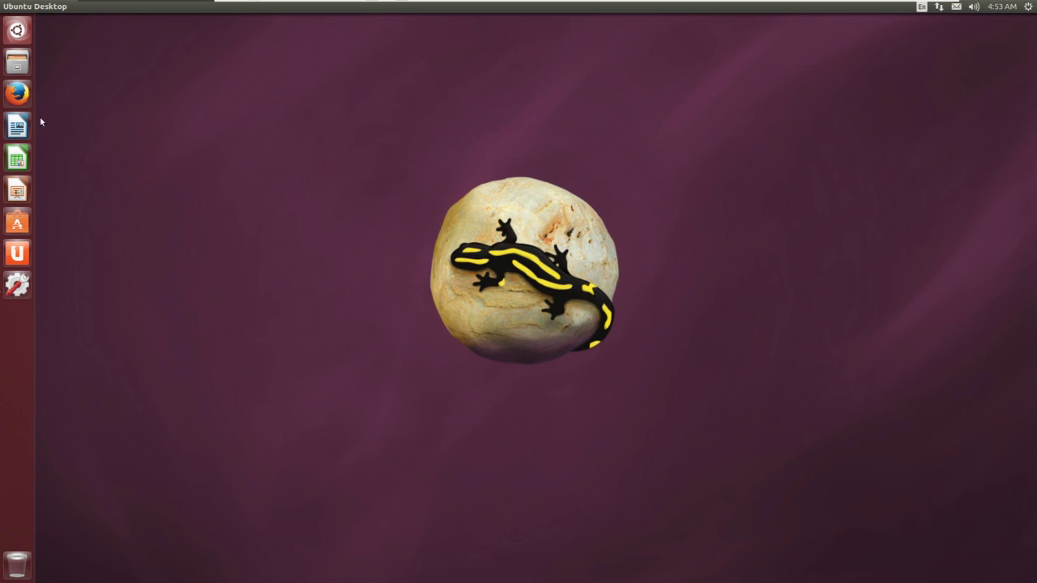
{"action": "left_click", "coordinate": [17, 30]}
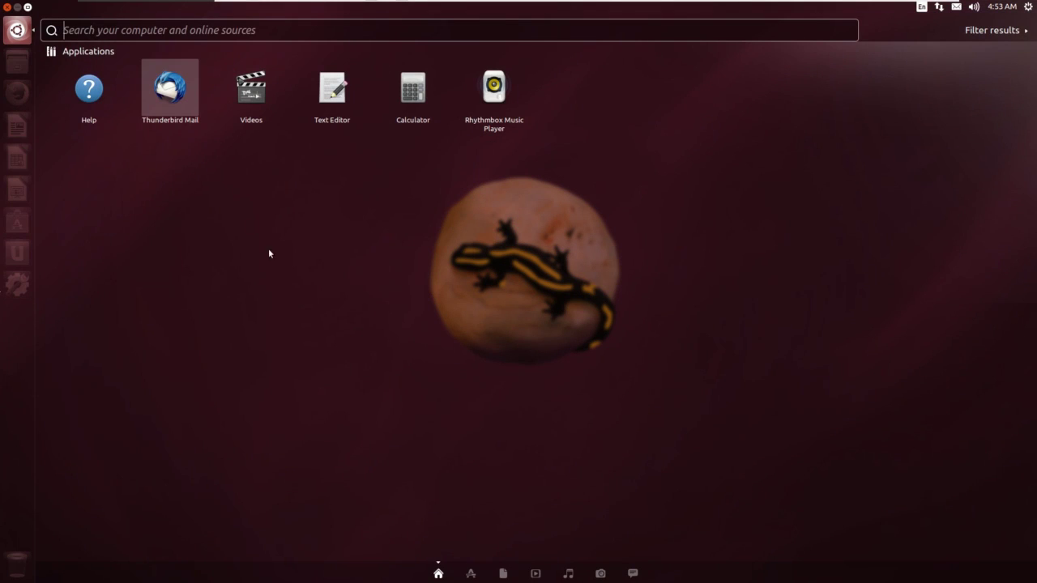
{"action": "left_click", "coordinate": [470, 572]}
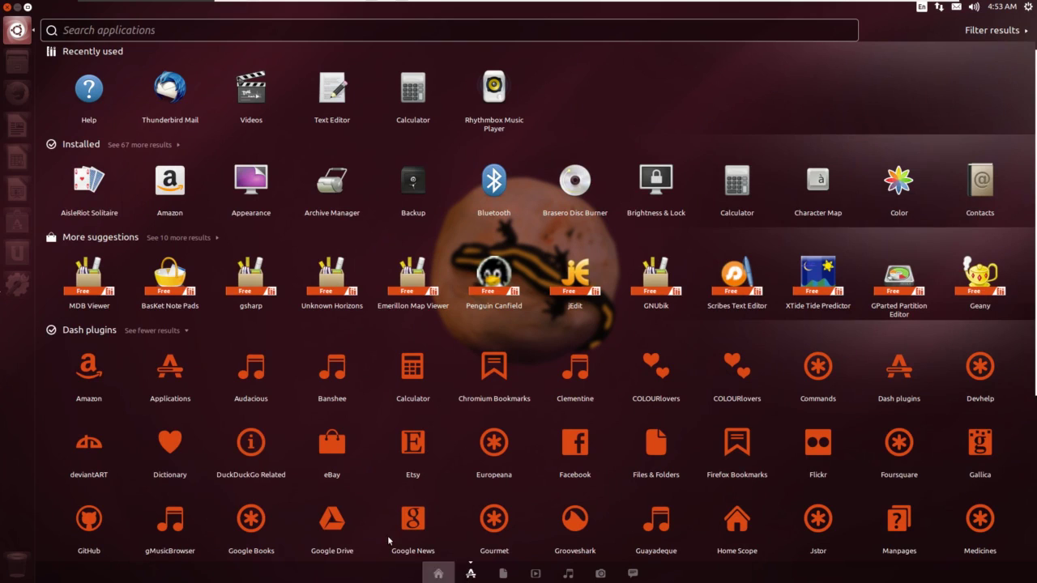
{"action": "left_click", "coordinate": [171, 332]}
{"action": "left_click", "coordinate": [171, 332]}
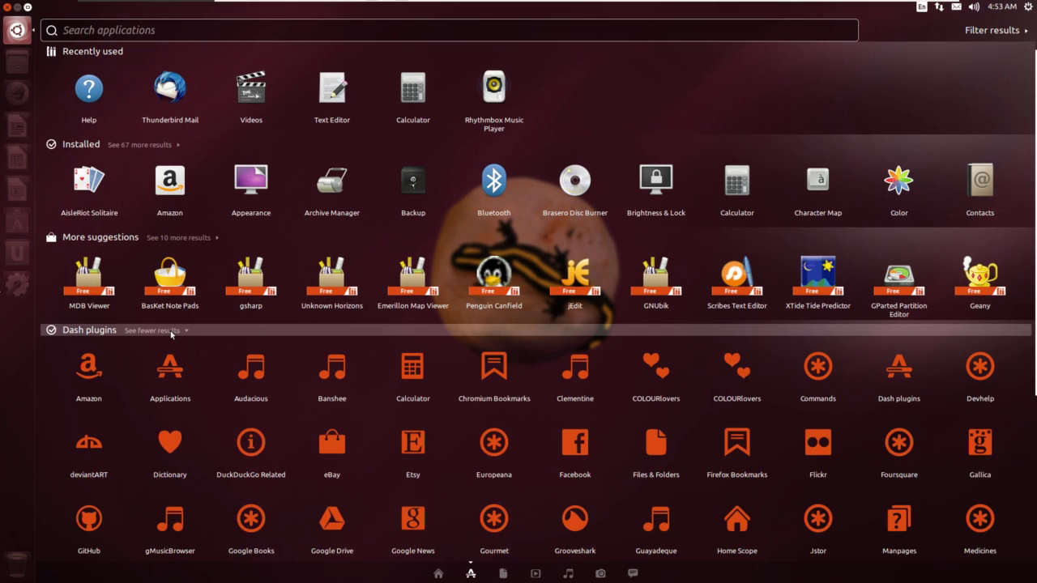
{"action": "left_click", "coordinate": [413, 372]}
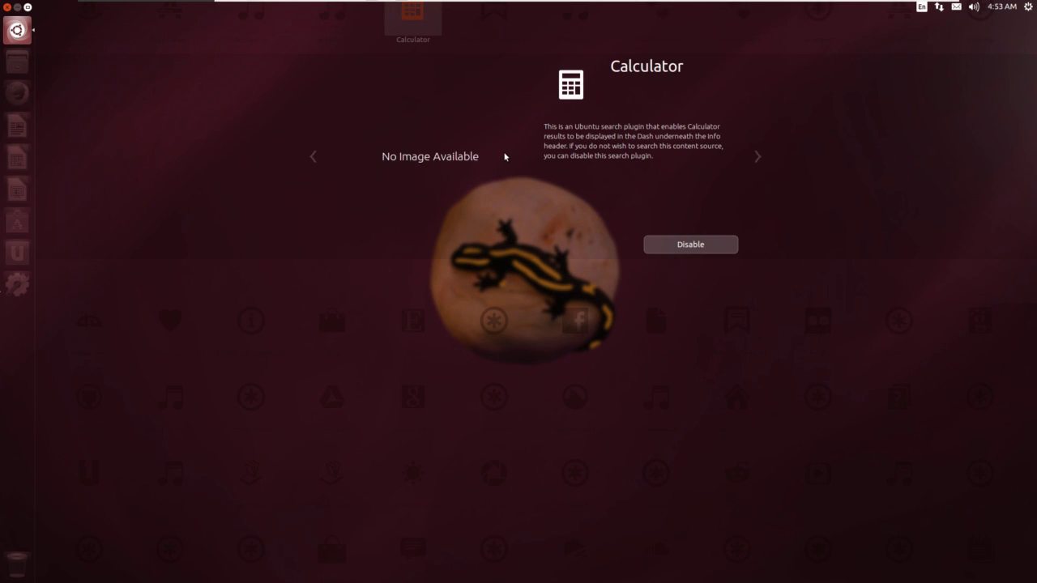
{"action": "key", "text": "Escape"}
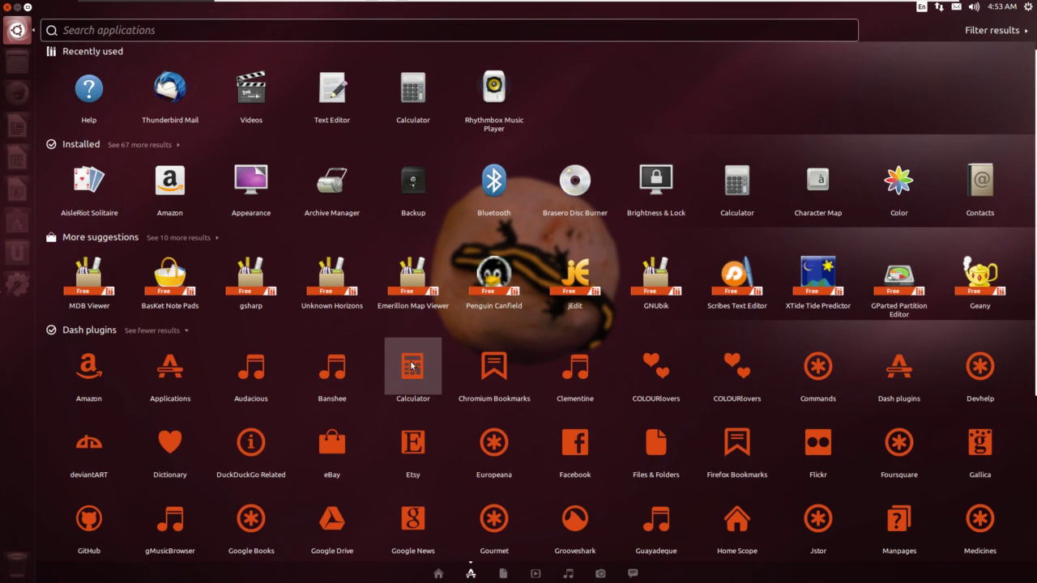
{"action": "left_click", "coordinate": [410, 366]}
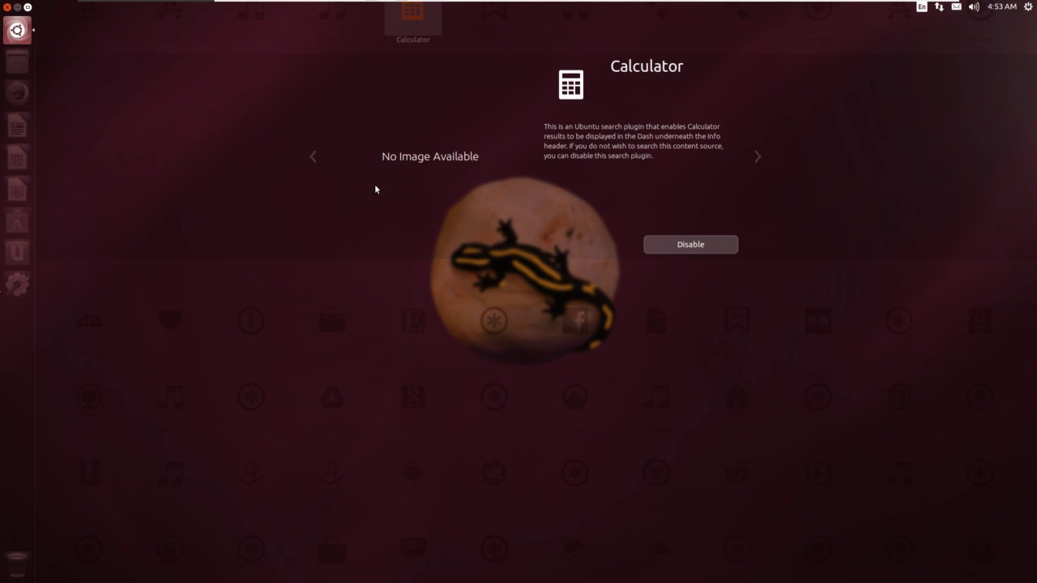
{"action": "key", "text": "Escape"}
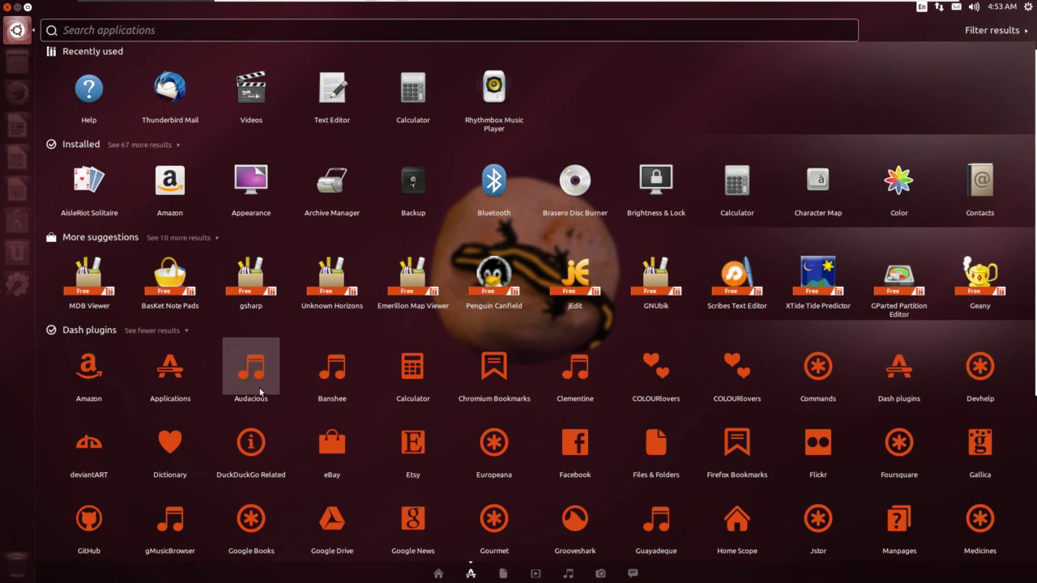
{"action": "scroll", "coordinate": [223, 418], "scroll_direction": "down", "scroll_amount": 3}
{"action": "scroll", "coordinate": [223, 418], "scroll_direction": "up", "scroll_amount": 1}
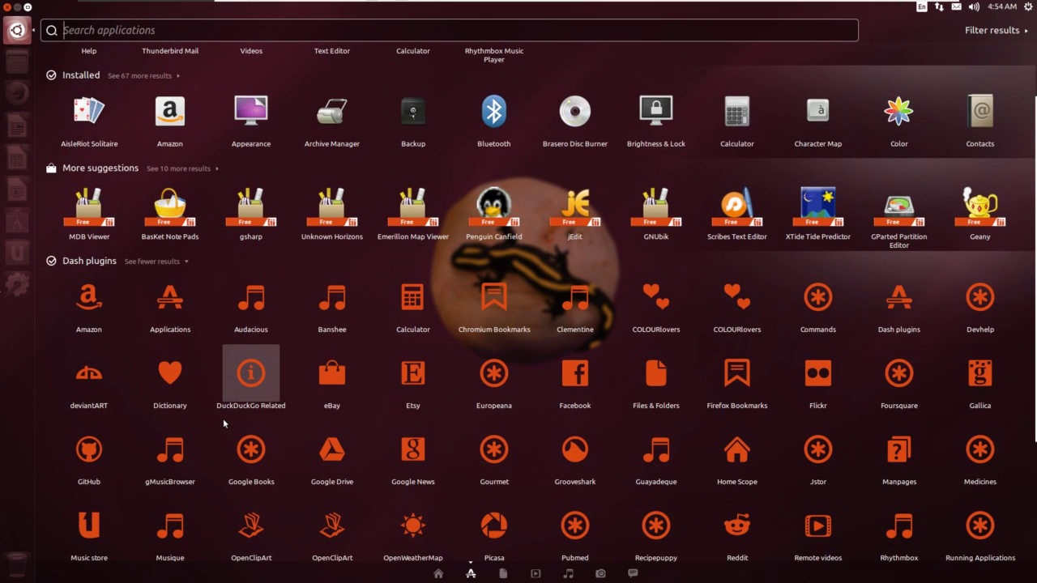
{"action": "type", "text": "ubuntu"}
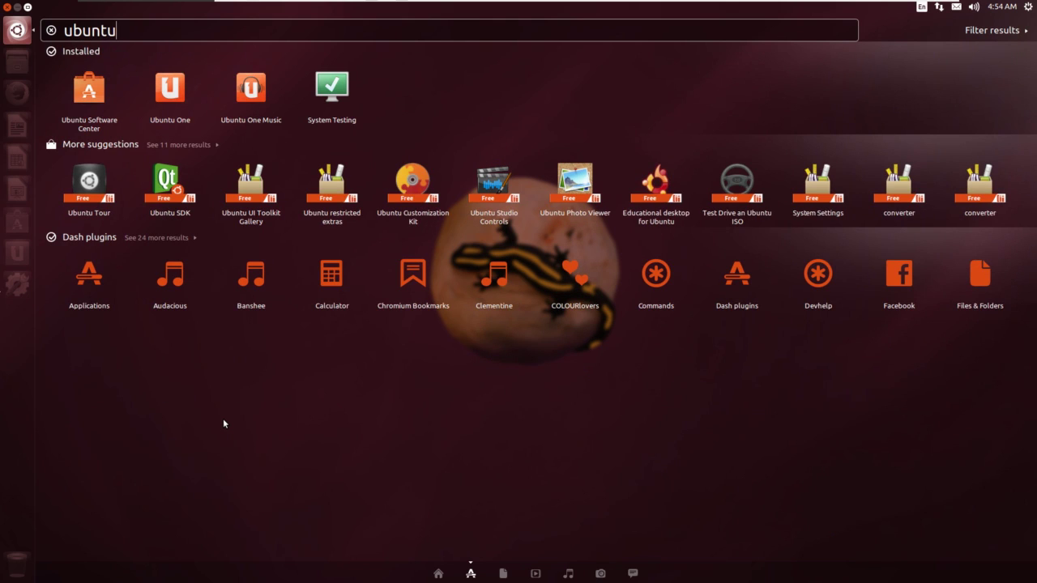
{"action": "key", "text": "super"}
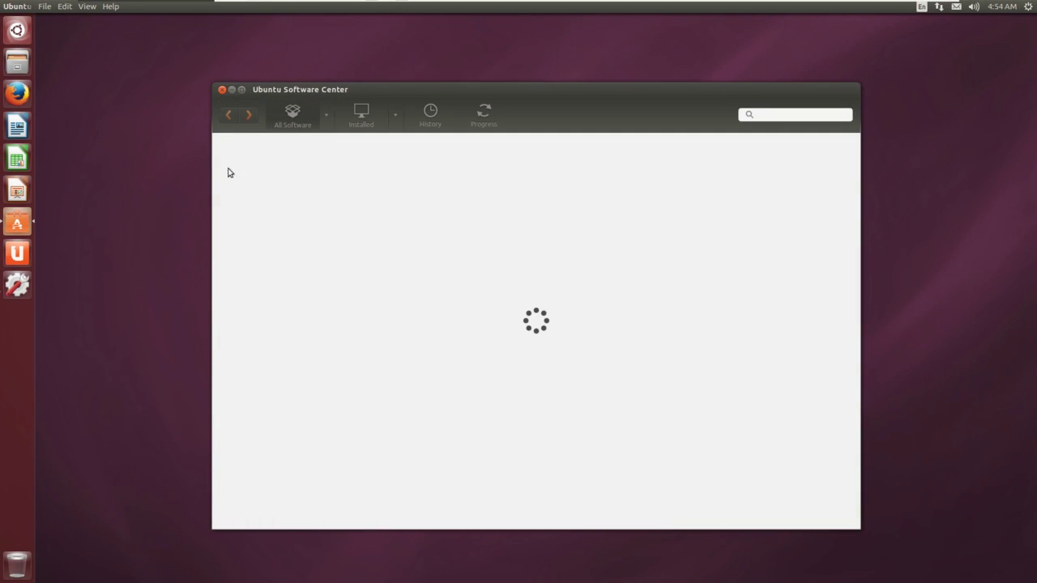
{"action": "left_click", "coordinate": [221, 89]}
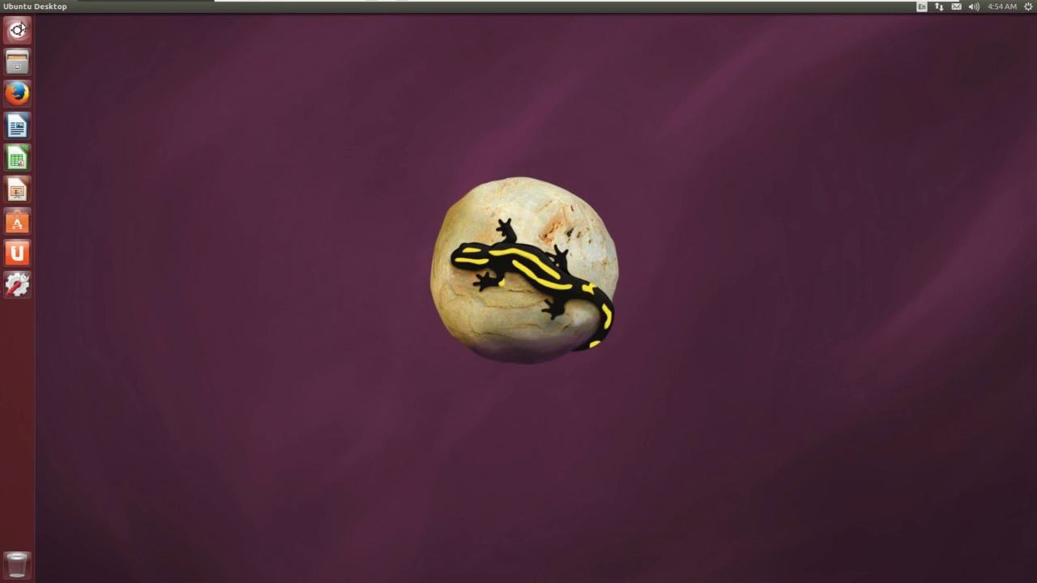
- Search the Dash for 'ubuntu', then 'unity', launching the Amazon result in Firefox
{"action": "left_click", "coordinate": [22, 30]}
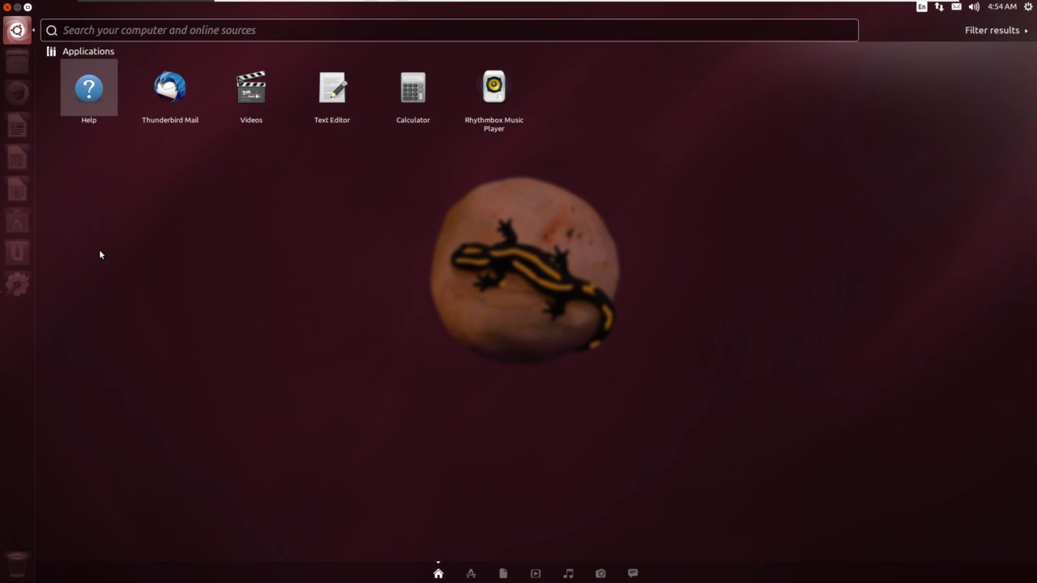
{"action": "type", "text": "ubuntu"}
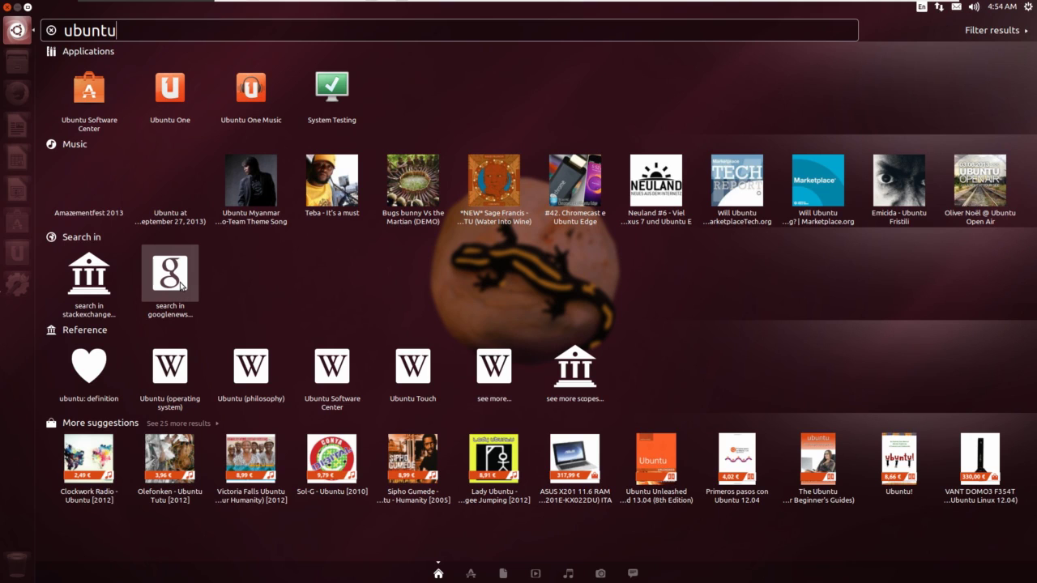
{"action": "key", "text": "BackSpace"}
{"action": "key", "text": "BackSpace"}
{"action": "key", "text": "BackSpace"}
{"action": "key", "text": "BackSpace"}
{"action": "key", "text": "BackSpace"}
{"action": "key", "text": "BackSpace"}
{"action": "type", "text": "unity"}
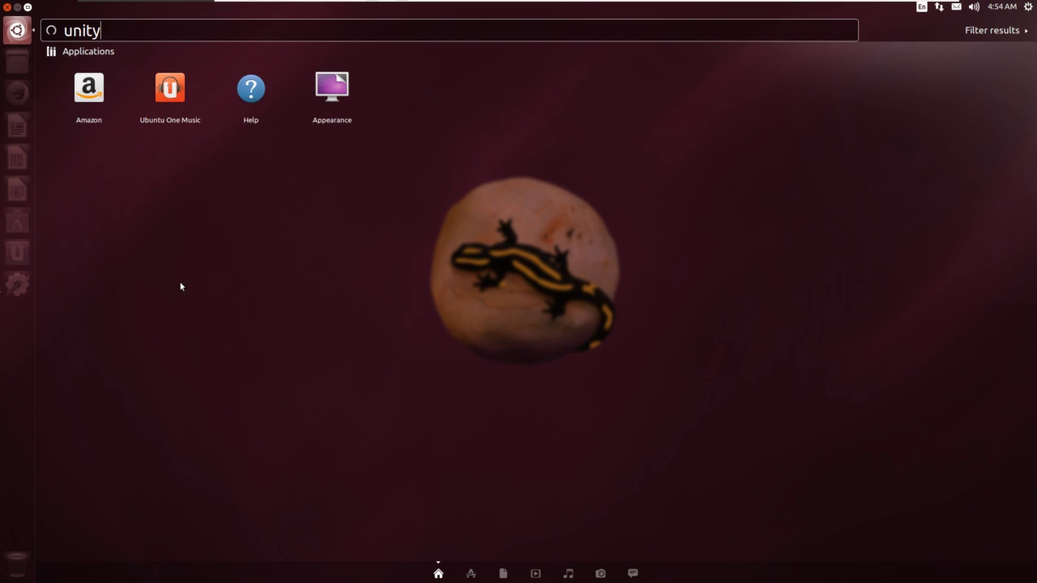
{"action": "key", "text": "Escape"}
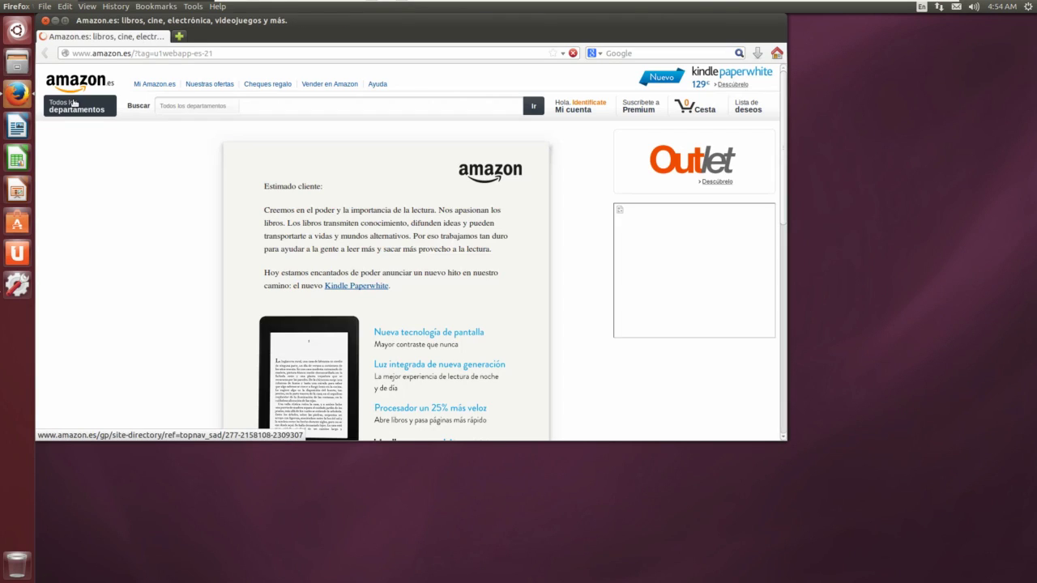
- Close Firefox's Amazon page and reopen the Dash showing the 'unity' results
{"action": "left_click", "coordinate": [44, 20]}
{"action": "left_click", "coordinate": [24, 31]}
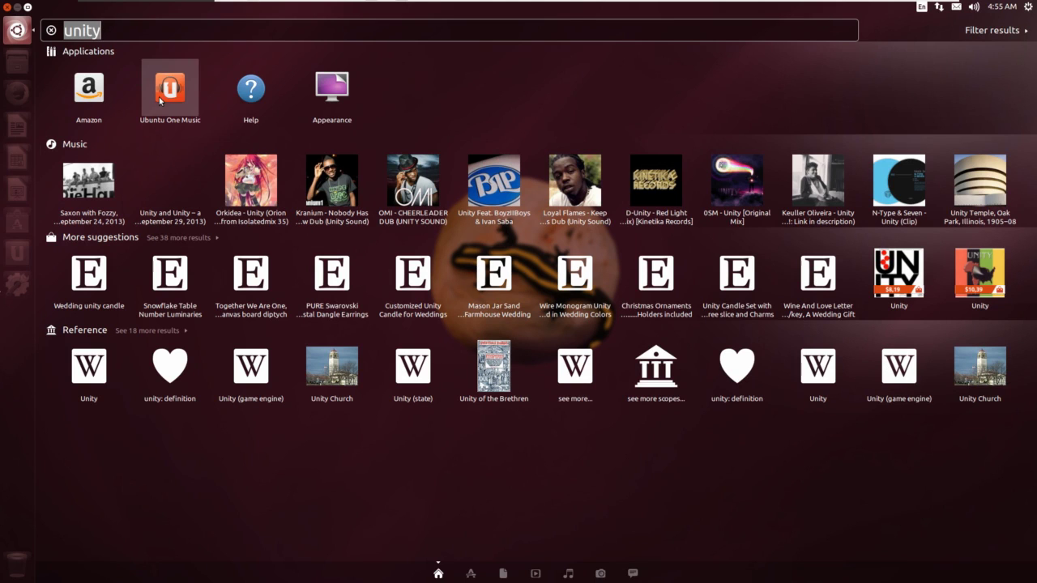
- Clear the Dash query, search 'un' in Ubuntu Software Center, close it, and reopen the Dash
{"action": "left_click", "coordinate": [52, 31]}
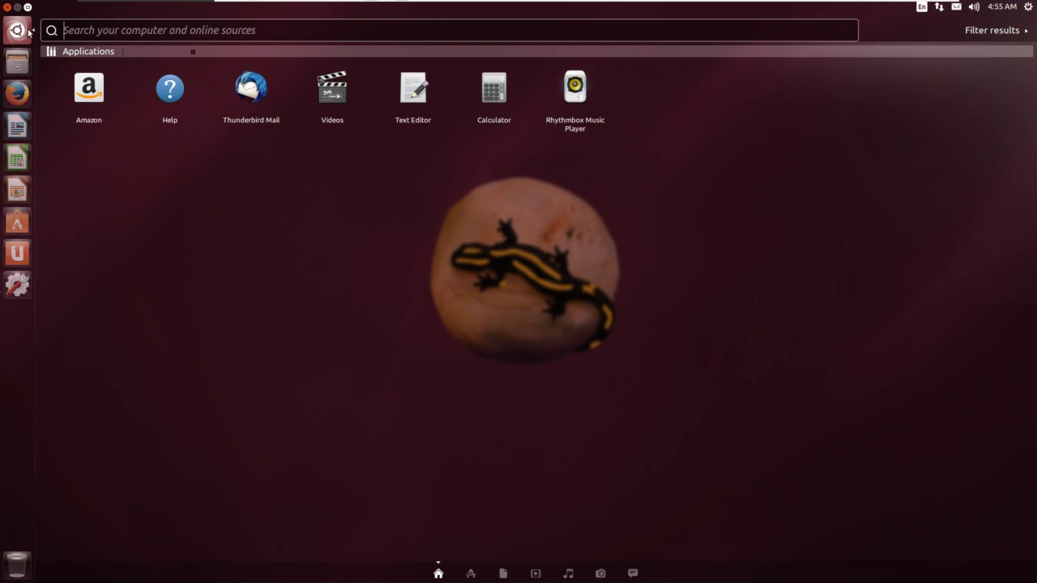
{"action": "left_click", "coordinate": [18, 31]}
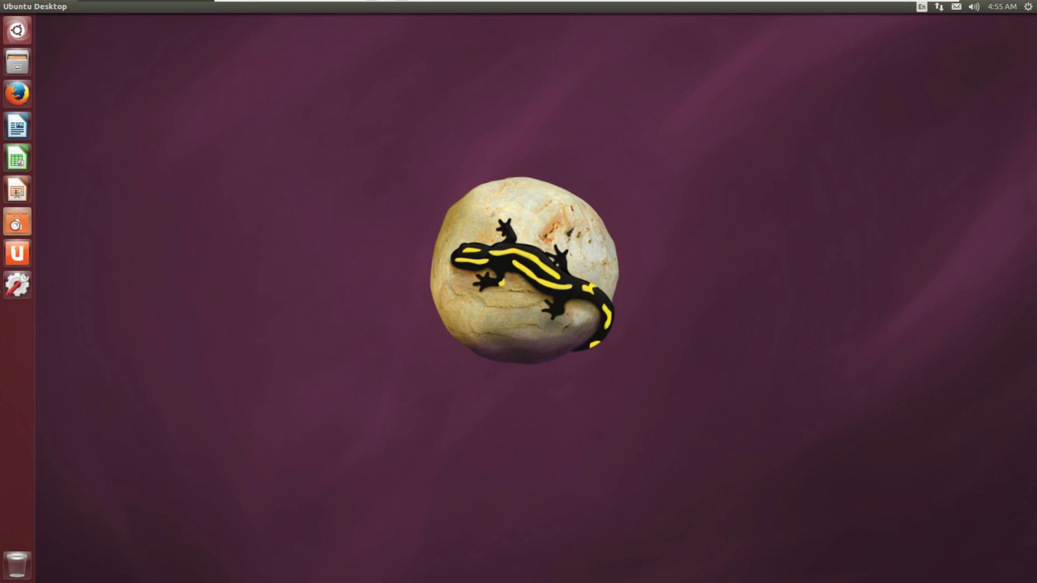
{"action": "left_click", "coordinate": [17, 228]}
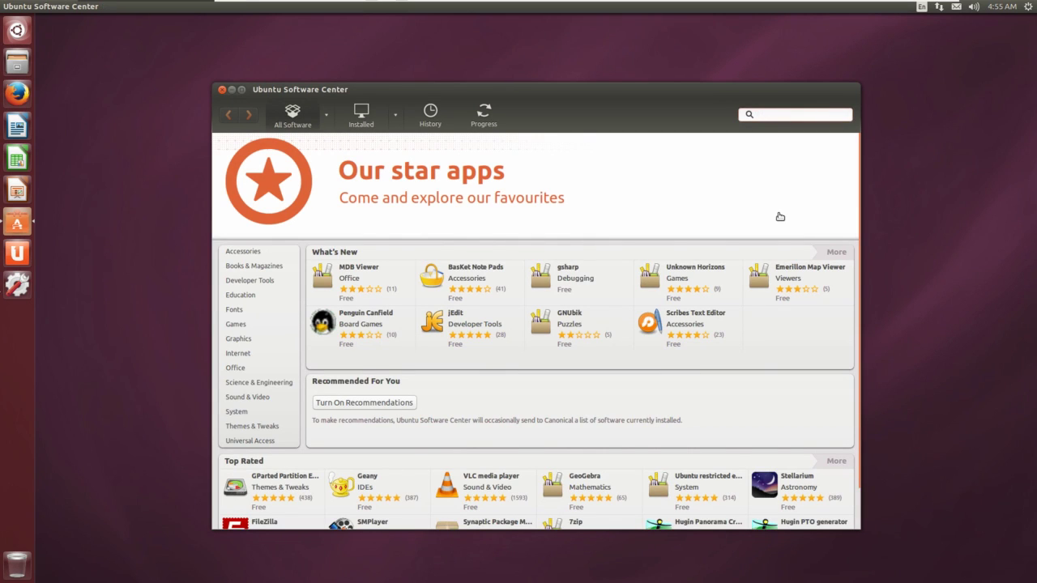
{"action": "type", "text": "unity"}
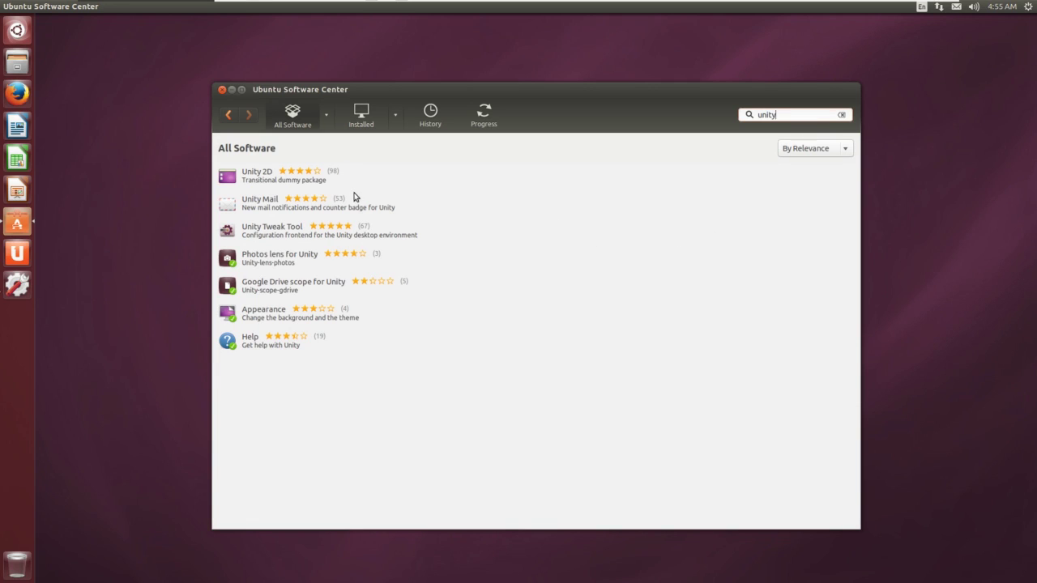
{"action": "left_click", "coordinate": [222, 90]}
{"action": "left_click", "coordinate": [17, 30]}
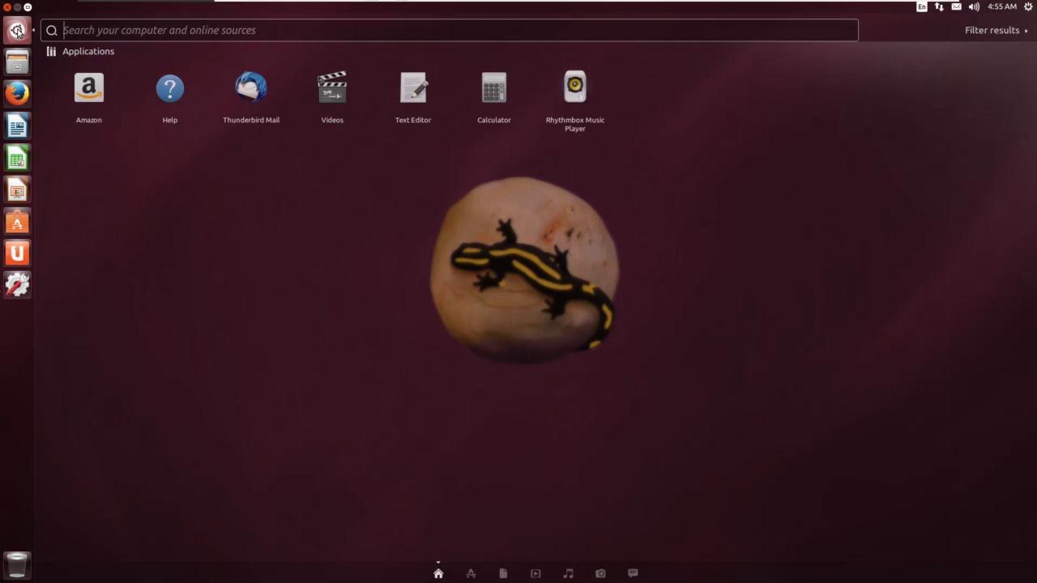
- Erase the 'ac' query, switch to the Applications lens, and expand all More suggestions results
{"action": "type", "text": "ac"}
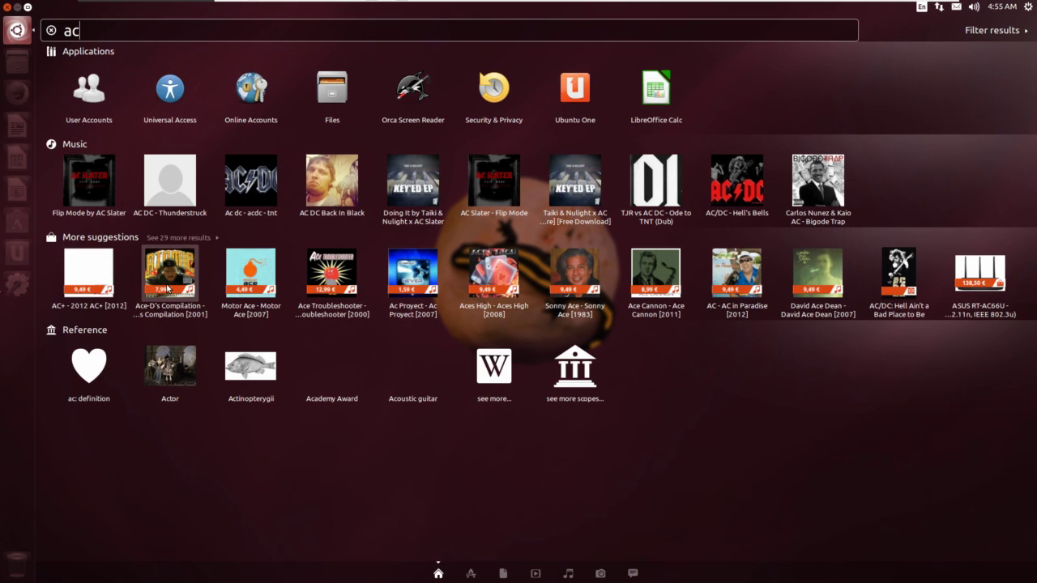
{"action": "key", "text": "BackSpace"}
{"action": "key", "text": "BackSpace"}
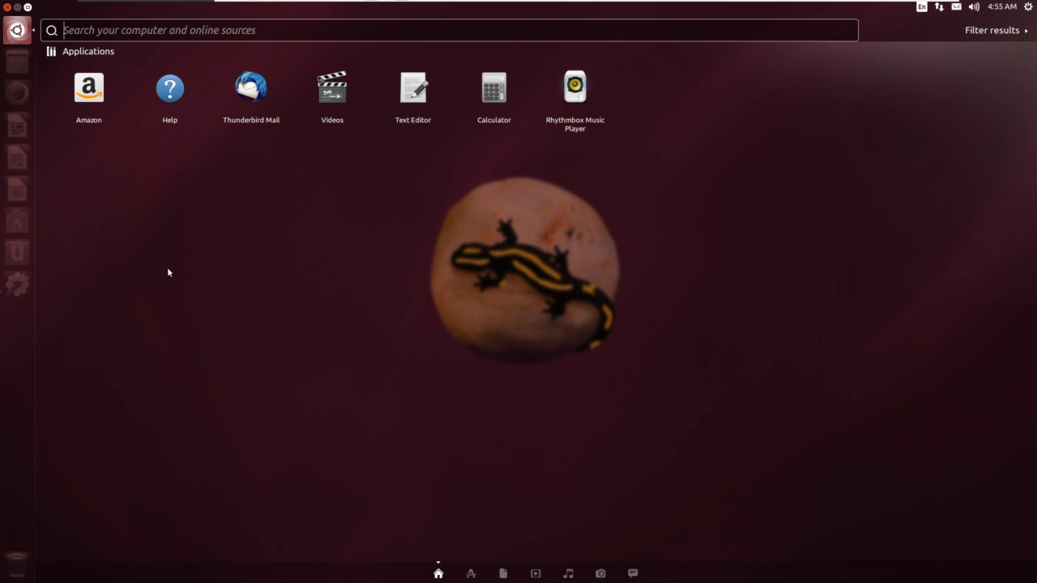
{"action": "left_click", "coordinate": [470, 573]}
{"action": "left_click", "coordinate": [179, 146]}
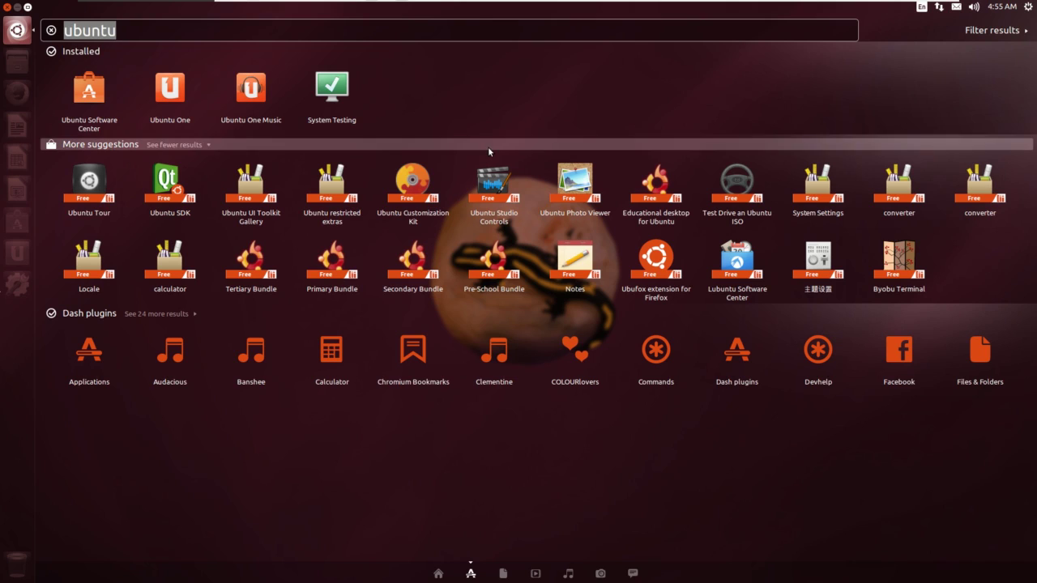
- Filter the Dash results to the Software center source and preview Ubuntu Tour
{"action": "left_click", "coordinate": [990, 34]}
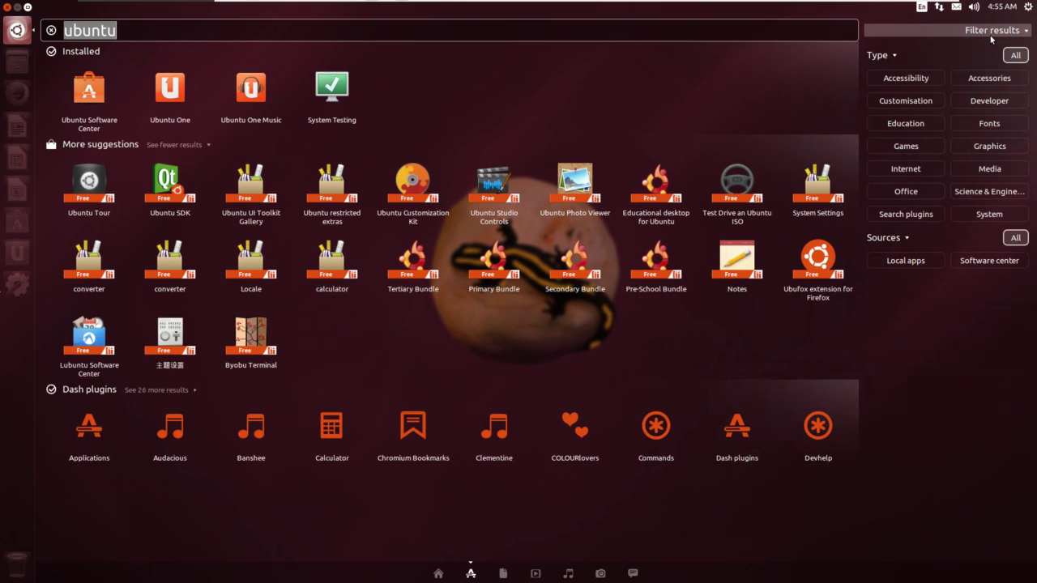
{"action": "left_click", "coordinate": [996, 264]}
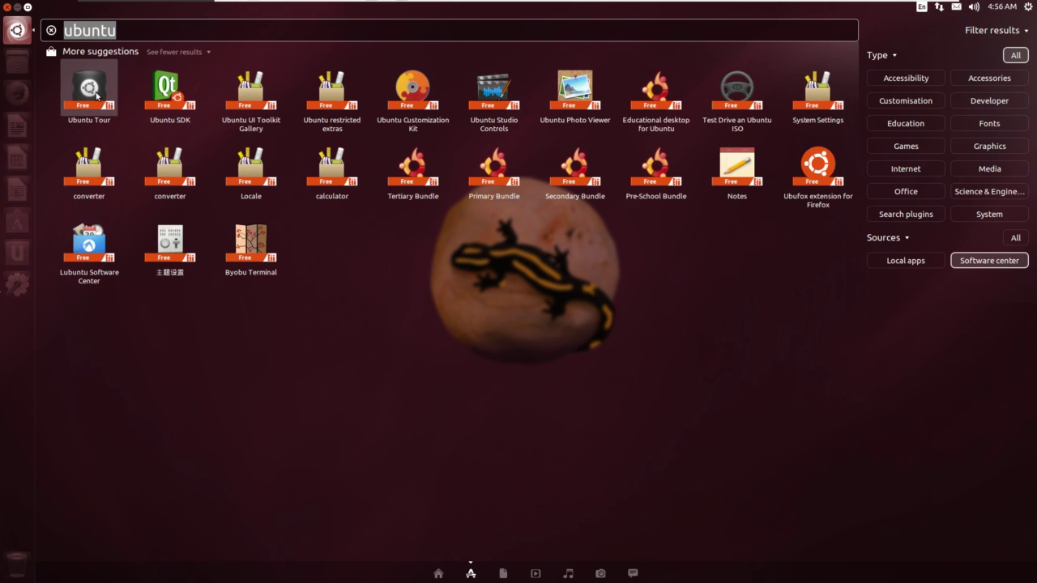
{"action": "left_click", "coordinate": [96, 95]}
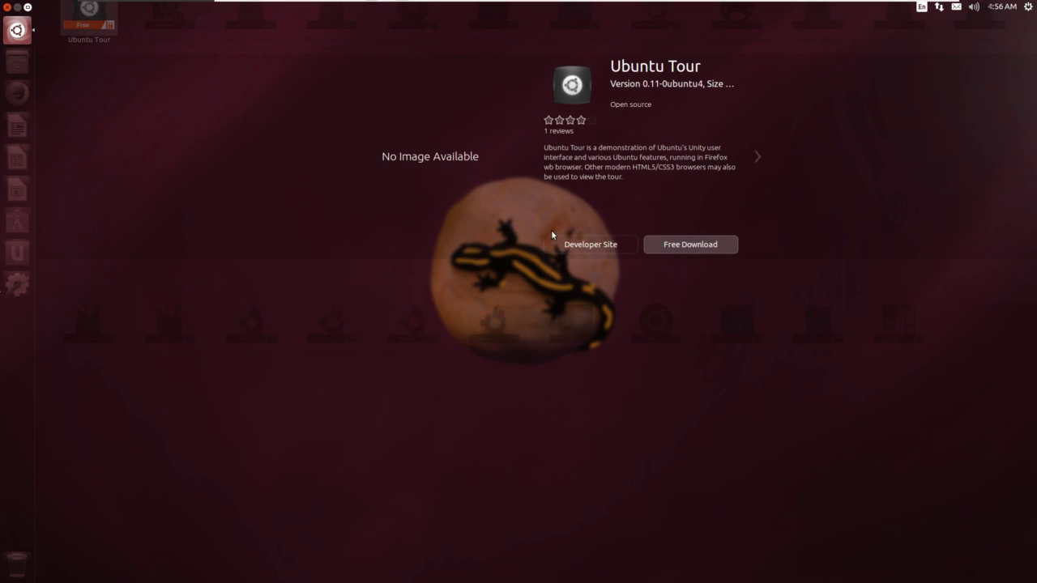
- Start Ubuntu Tour's Free Download and confirm the authentication with the account password
{"action": "left_click", "coordinate": [712, 245]}
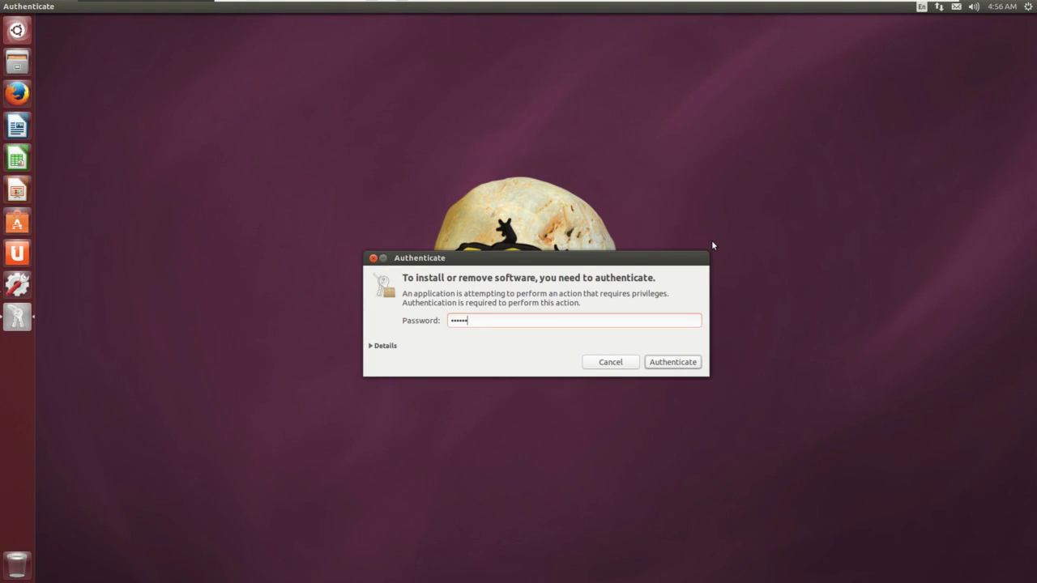
{"action": "key", "text": "Return"}
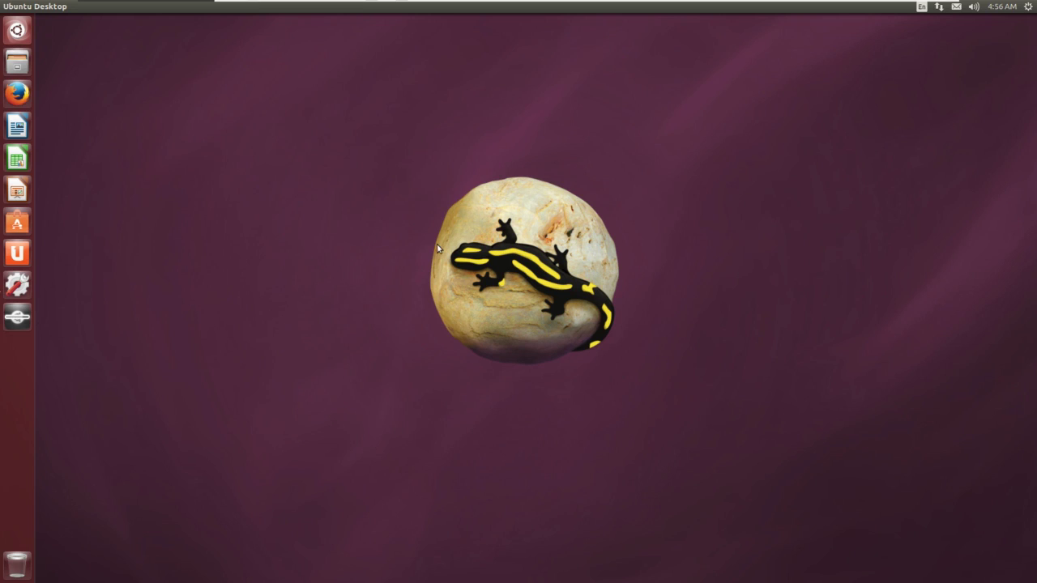
- Search the Dash for 'ubuntu' and launch the Ubuntu Tour
{"action": "right_click", "coordinate": [390, 257]}
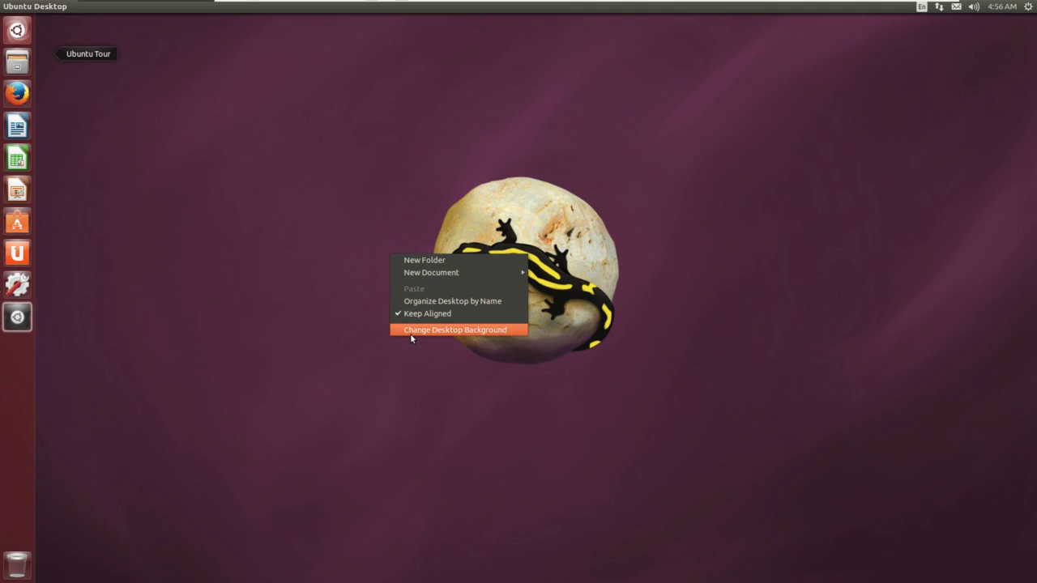
{"action": "left_click", "coordinate": [201, 185]}
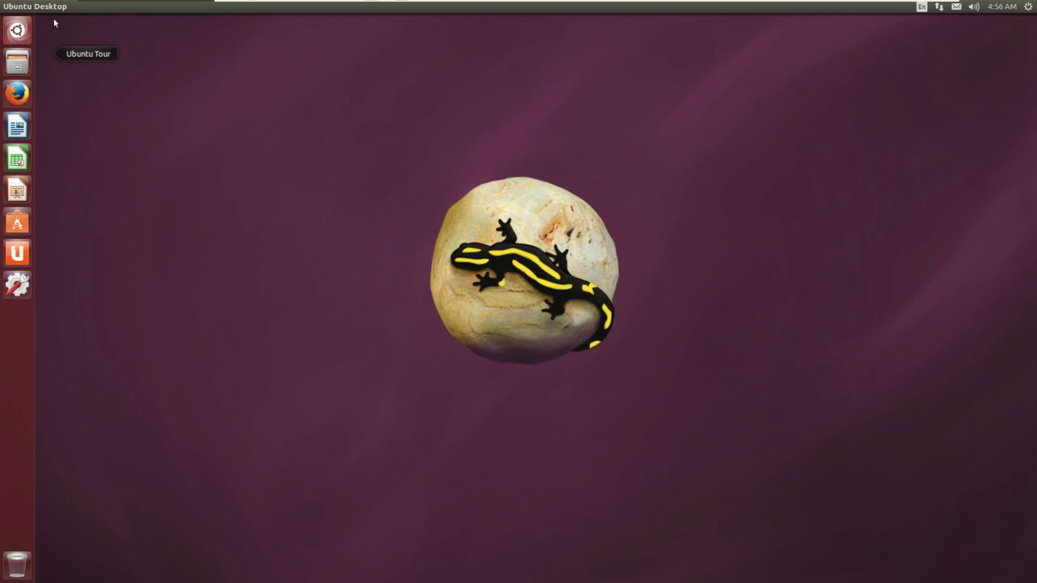
{"action": "left_click", "coordinate": [17, 31]}
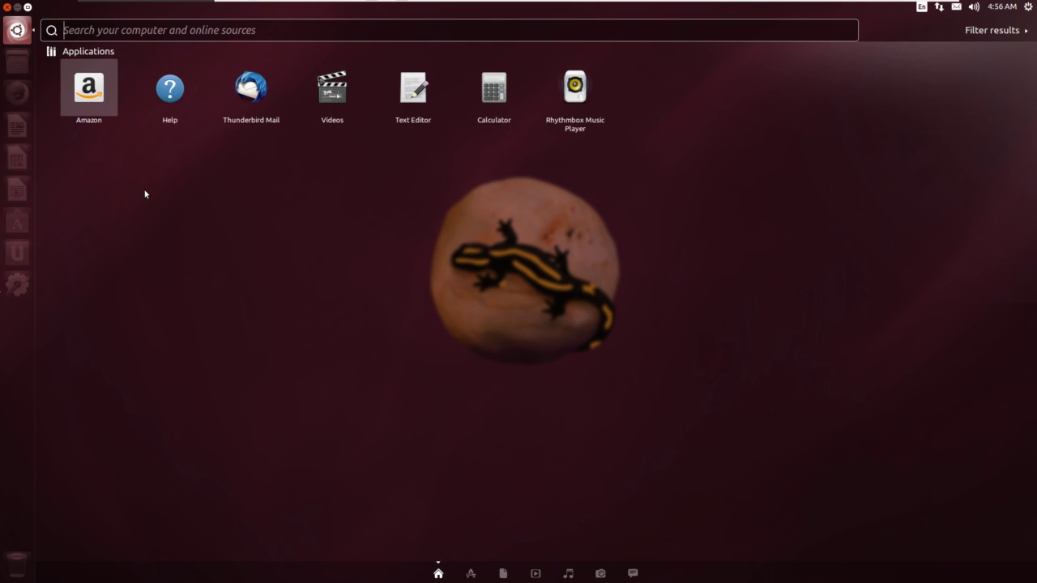
{"action": "type", "text": "ubuntu"}
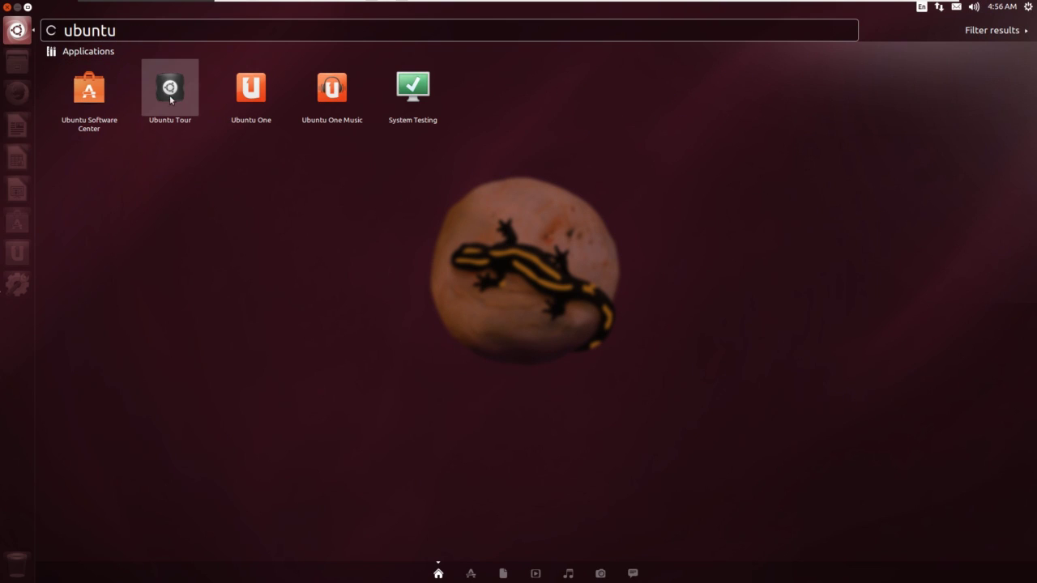
{"action": "left_click", "coordinate": [169, 89]}
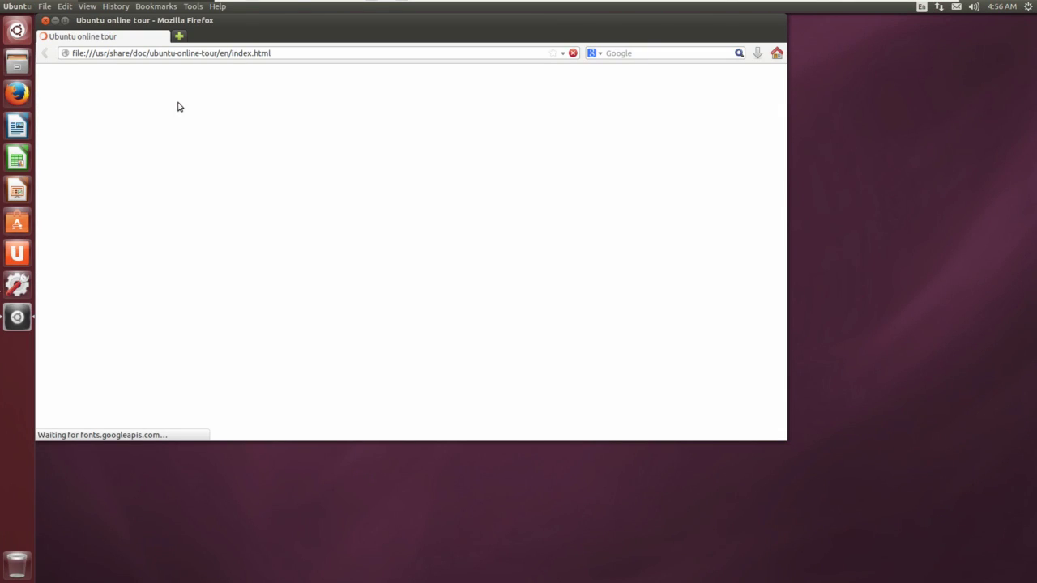
- Maximize the tour, try its 'How to play video' lesson, then close the tour
{"action": "left_click", "coordinate": [67, 20]}
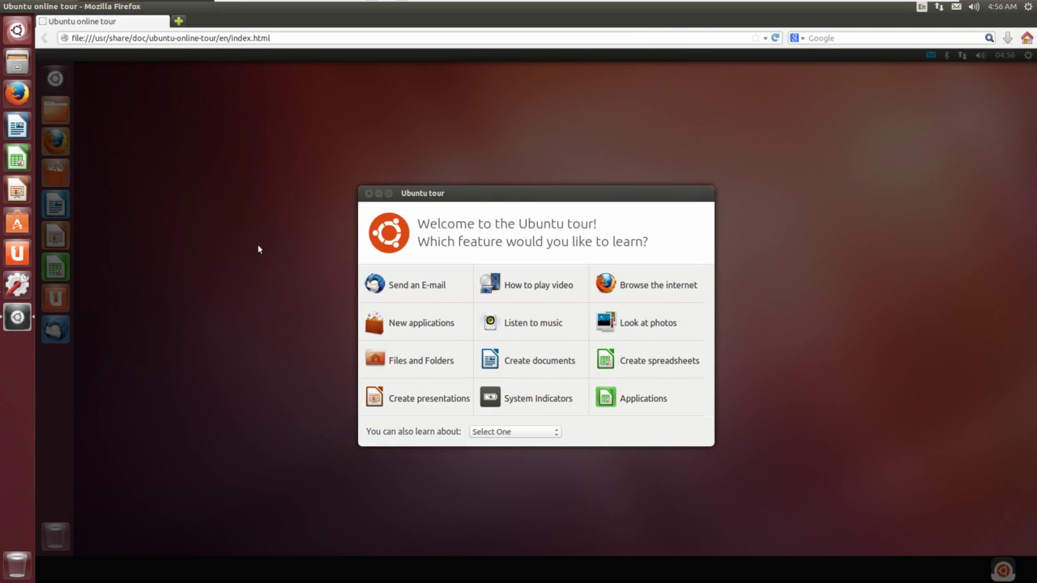
{"action": "left_click", "coordinate": [556, 434]}
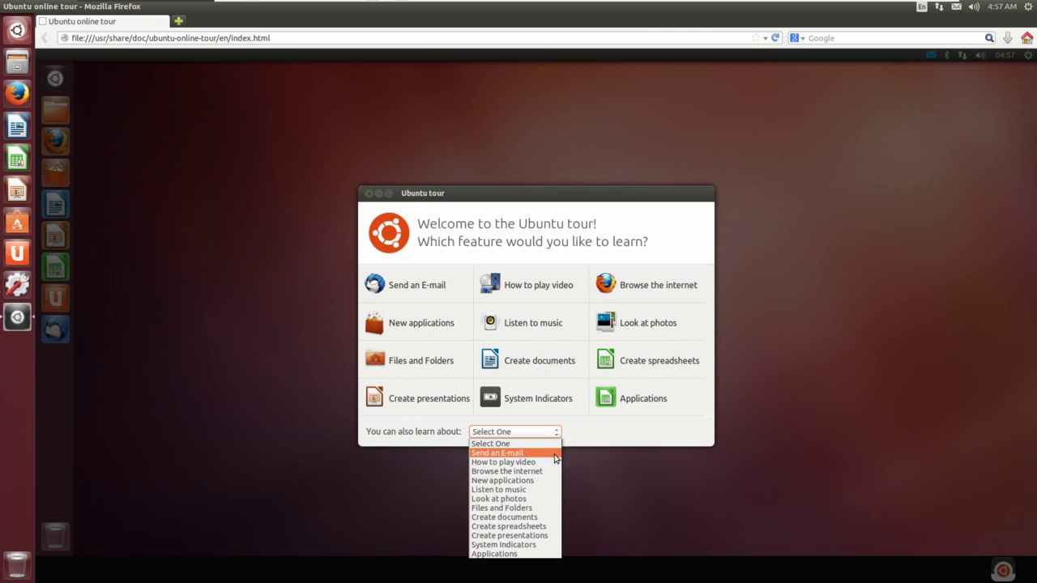
{"action": "left_click", "coordinate": [552, 463]}
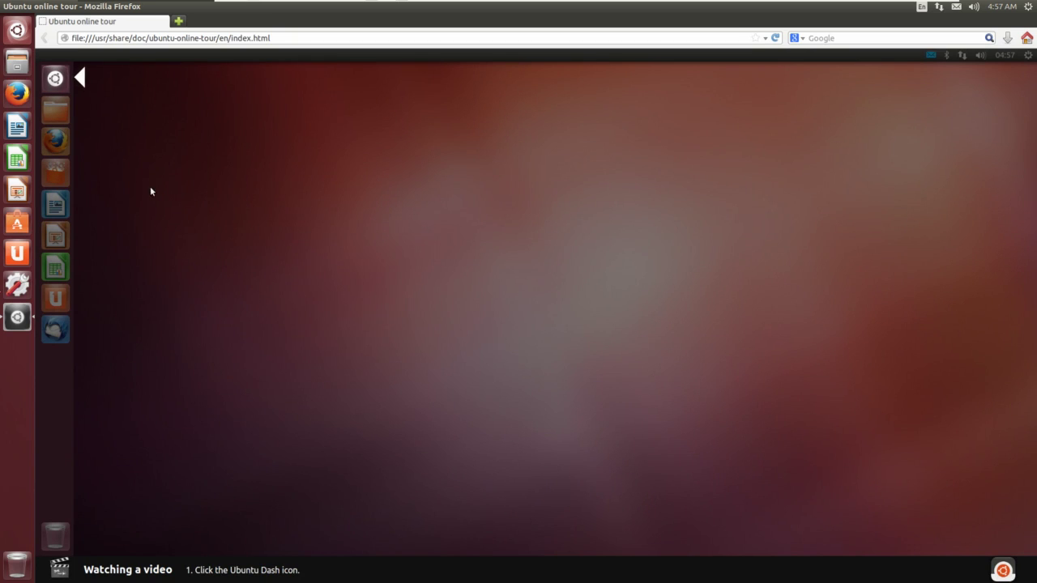
{"action": "left_click", "coordinate": [55, 78]}
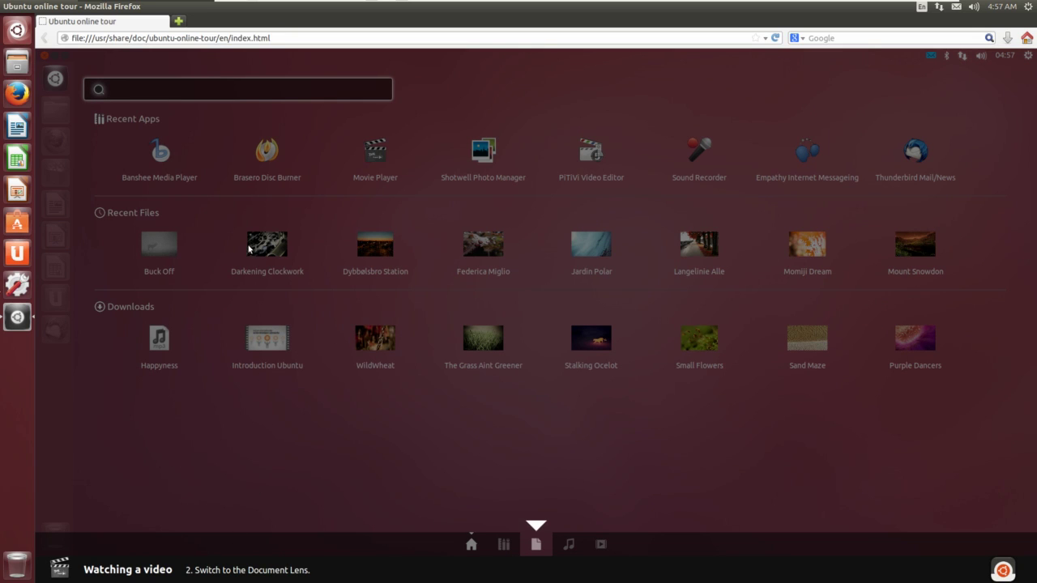
{"action": "left_click", "coordinate": [6, 6]}
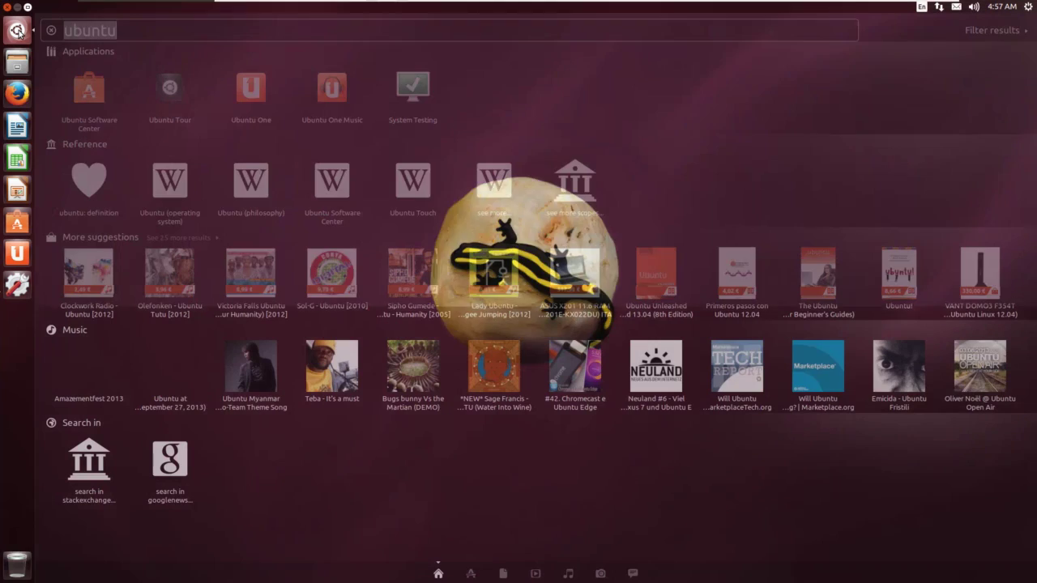
- Close the Dash and open System Settings from the top-right gear menu
{"action": "left_click", "coordinate": [17, 31]}
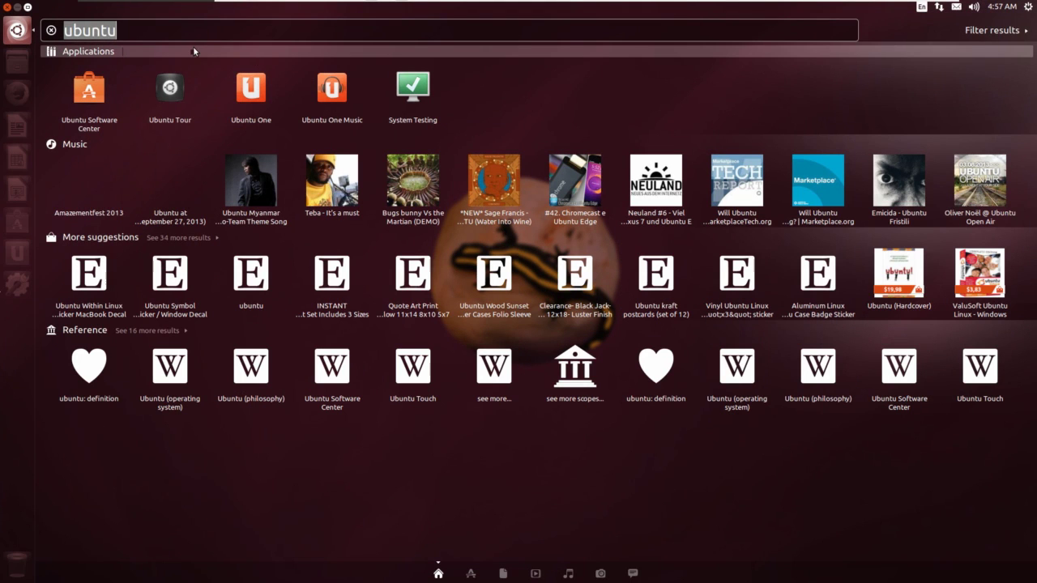
{"action": "left_click", "coordinate": [6, 7]}
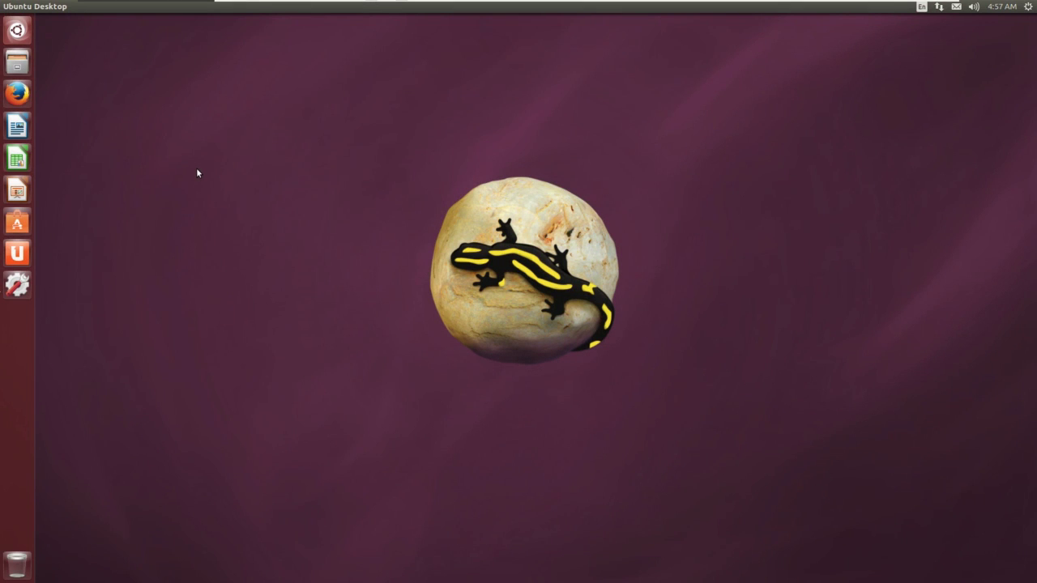
{"action": "left_click", "coordinate": [1027, 7]}
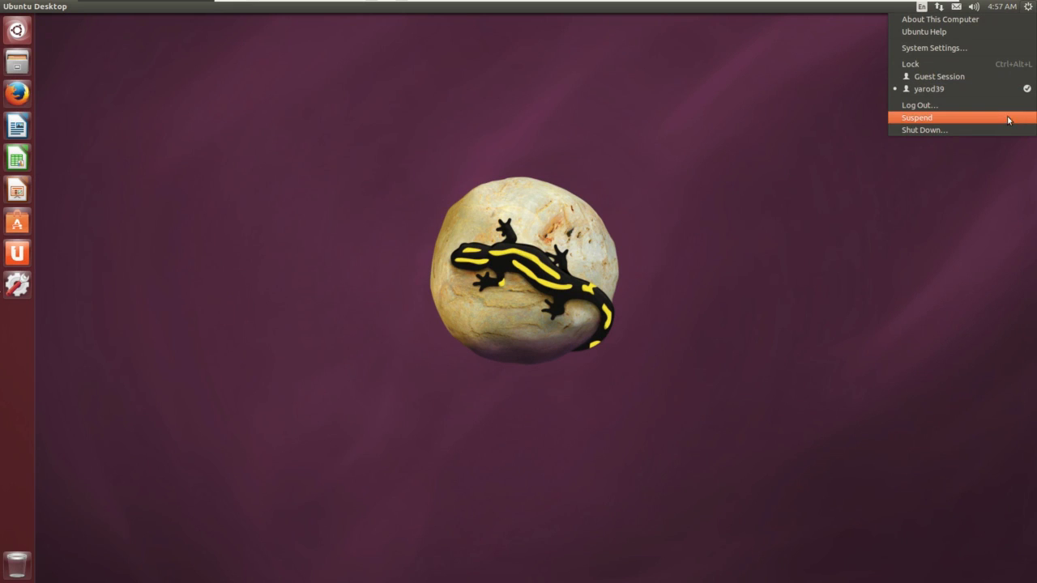
{"action": "left_click", "coordinate": [993, 49]}
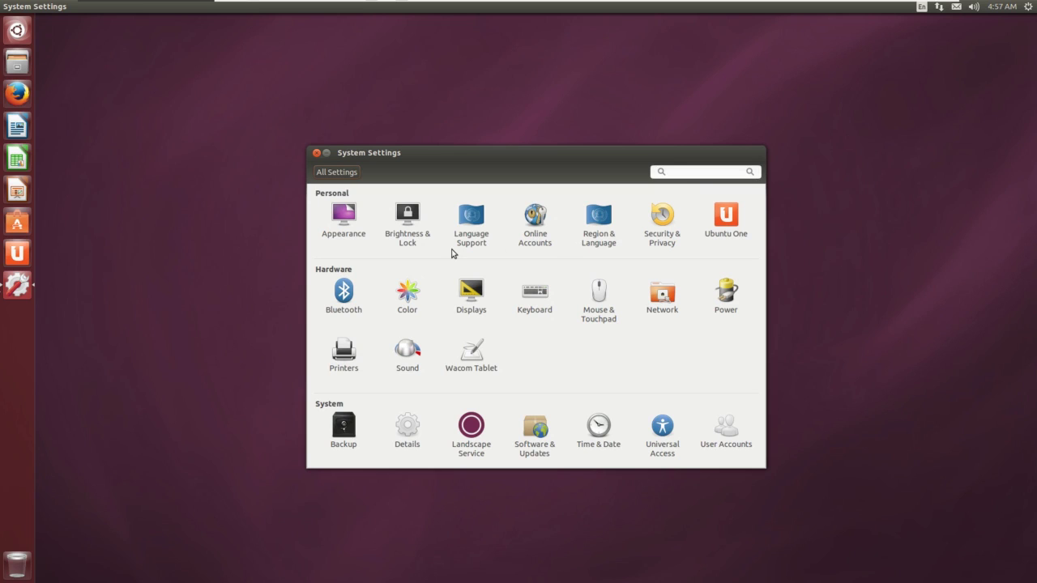
- Open Language Support and install the missing language support files, authenticating with the password
{"action": "left_click", "coordinate": [469, 218]}
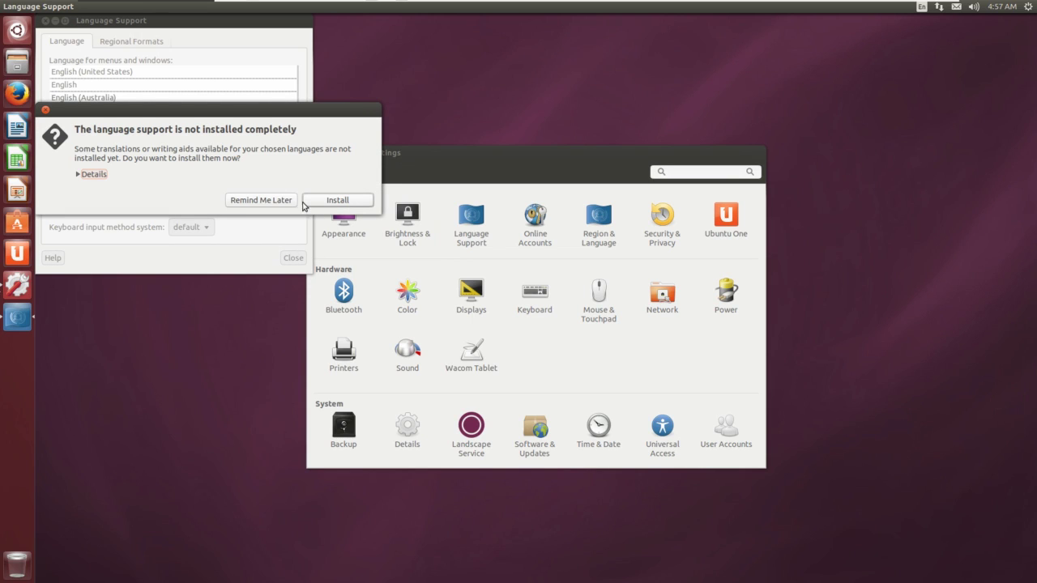
{"action": "left_click", "coordinate": [322, 200]}
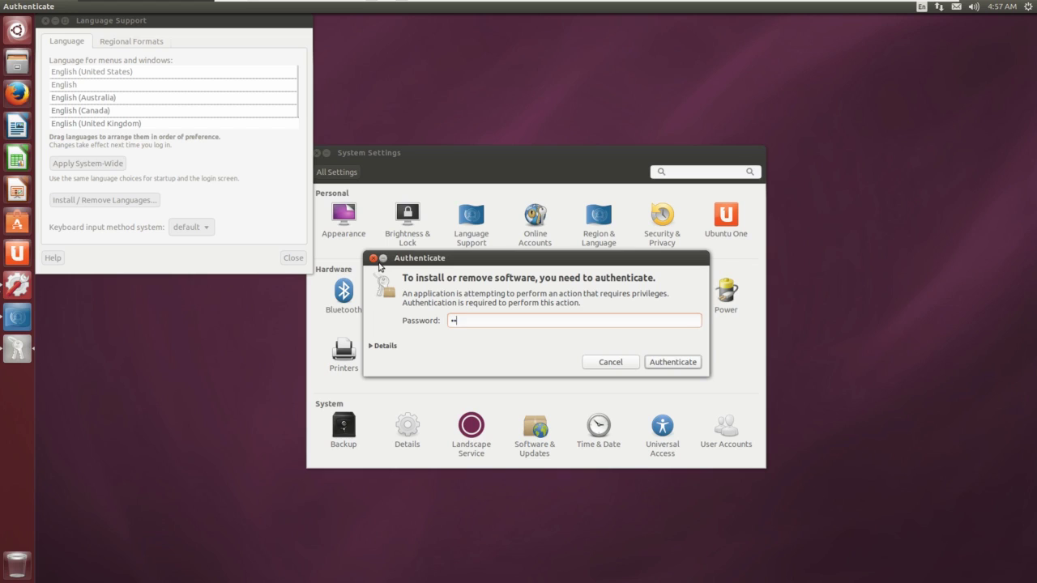
{"action": "key", "text": "Return"}
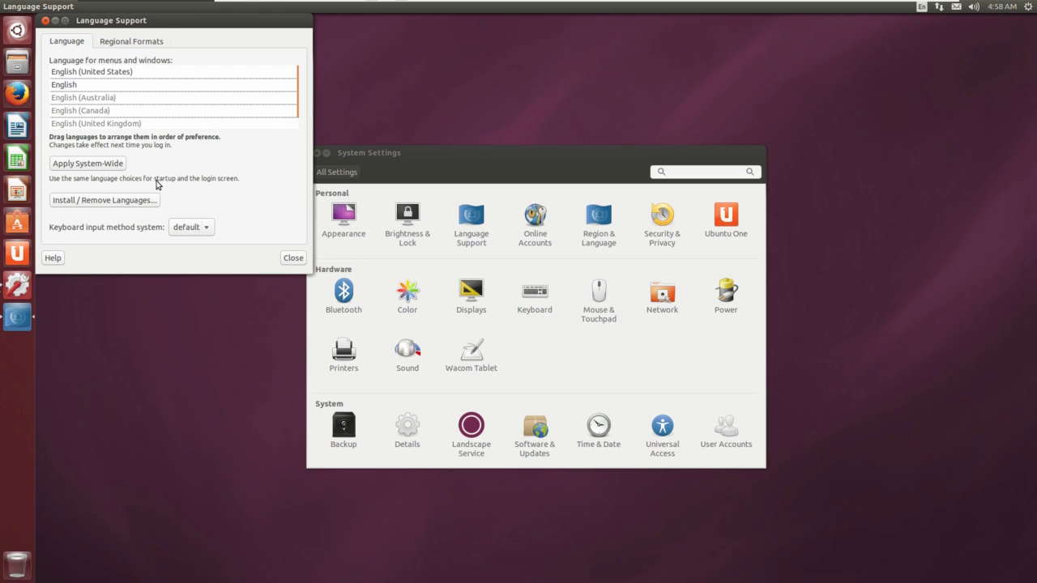
- In Install / Remove Languages, untick English, tick Spanish and apply the changes
{"action": "left_click", "coordinate": [118, 200]}
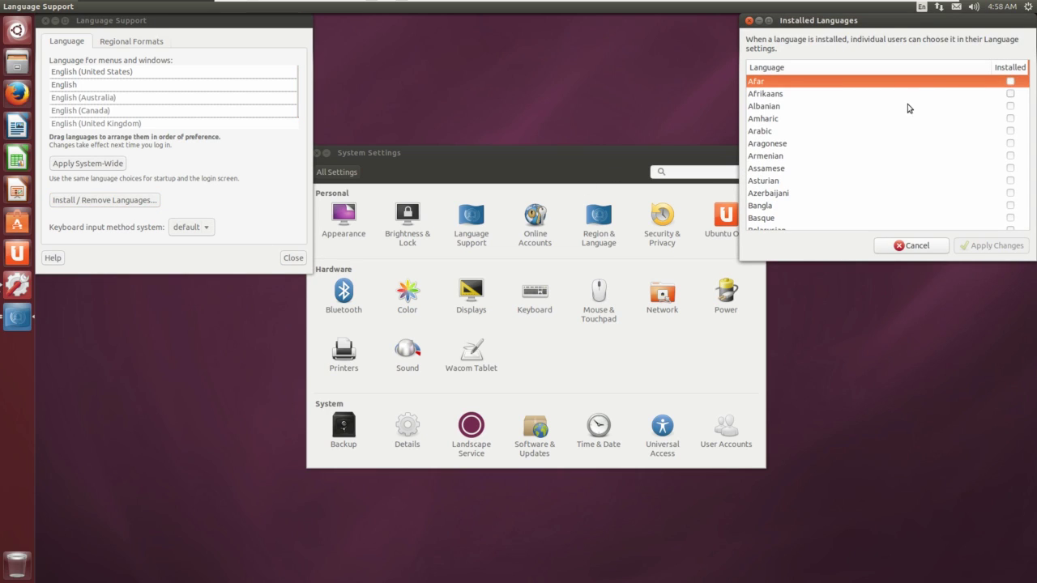
{"action": "scroll", "coordinate": [890, 118], "scroll_direction": "down", "scroll_amount": 5}
{"action": "scroll", "coordinate": [879, 141], "scroll_direction": "down", "scroll_amount": 4}
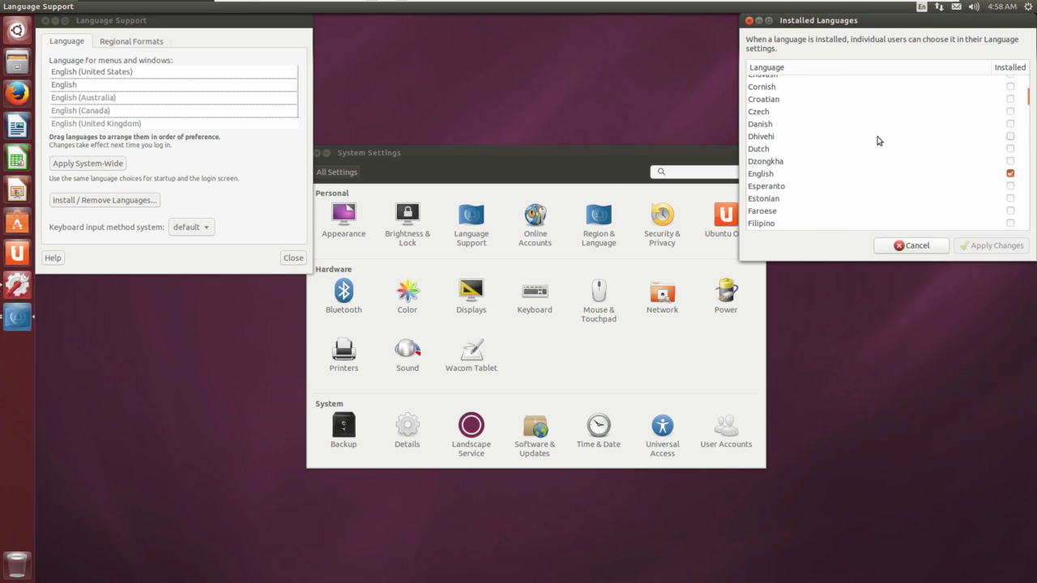
{"action": "left_click", "coordinate": [1009, 107]}
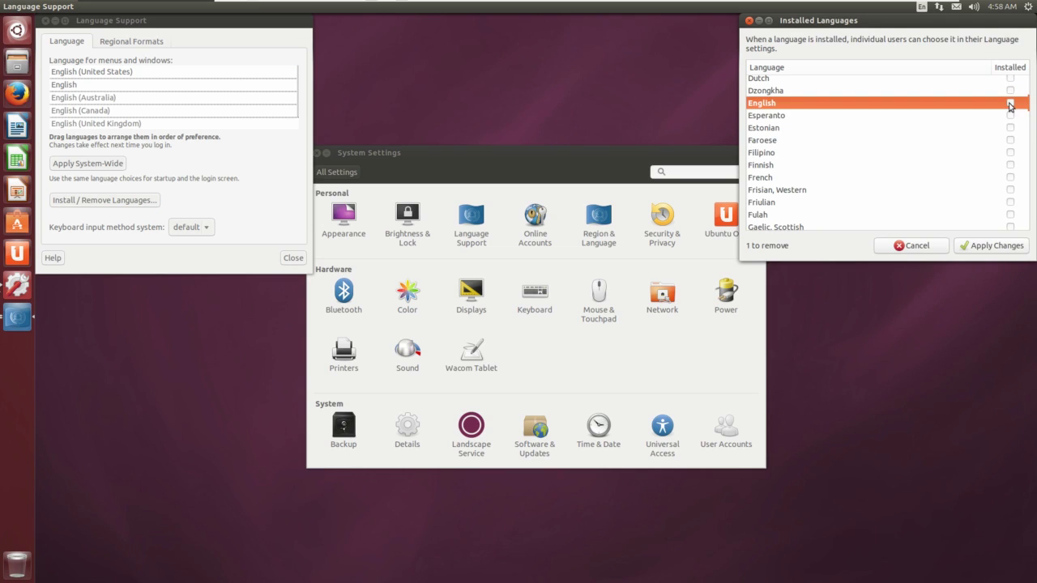
{"action": "scroll", "coordinate": [947, 152], "scroll_direction": "down", "scroll_amount": 6}
{"action": "scroll", "coordinate": [947, 152], "scroll_direction": "down", "scroll_amount": 12}
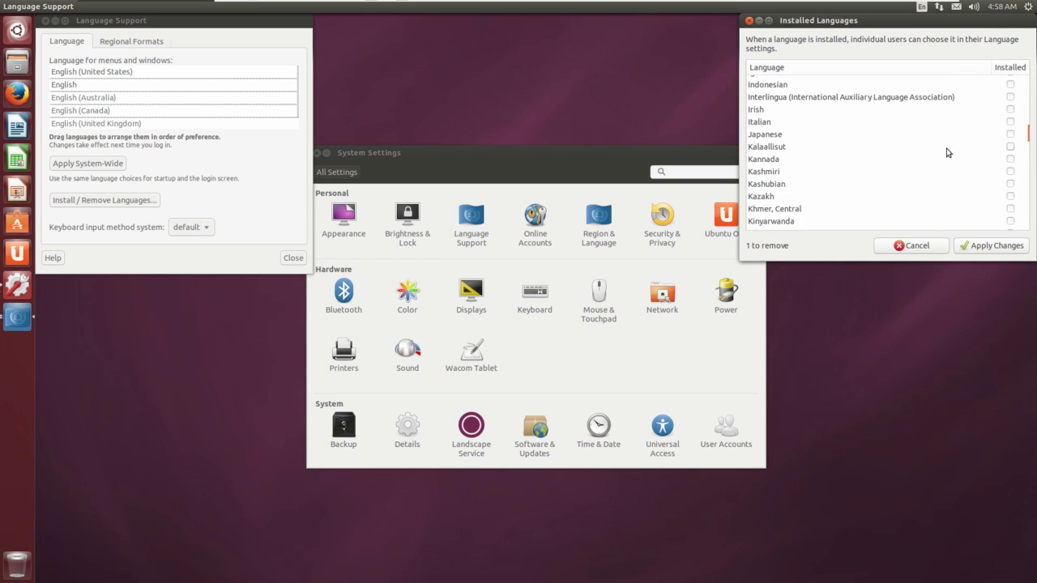
{"action": "scroll", "coordinate": [946, 153], "scroll_direction": "down", "scroll_amount": 10}
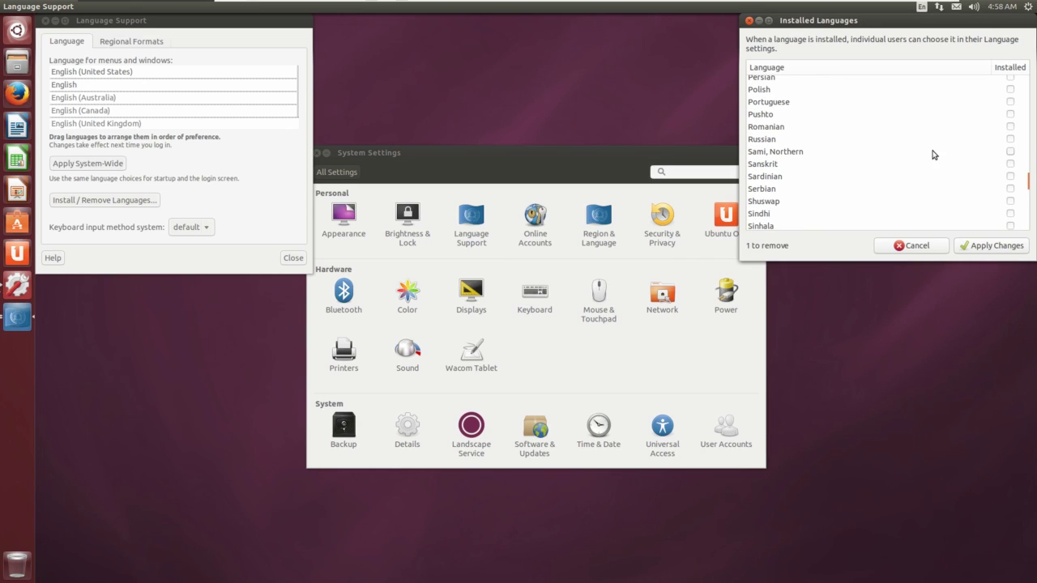
{"action": "scroll", "coordinate": [897, 176], "scroll_direction": "down", "scroll_amount": 3}
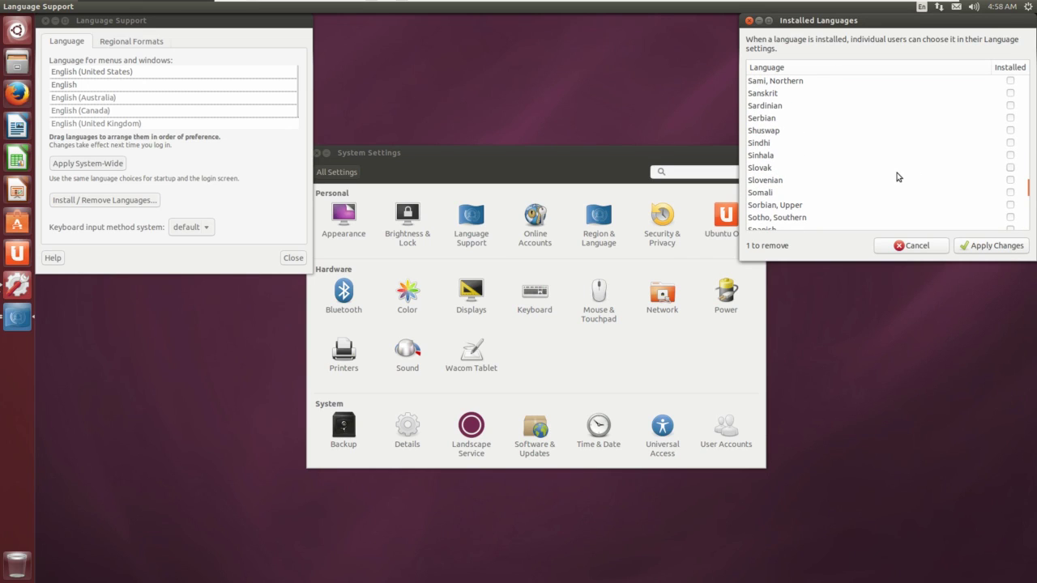
{"action": "scroll", "coordinate": [896, 177], "scroll_direction": "down", "scroll_amount": 2}
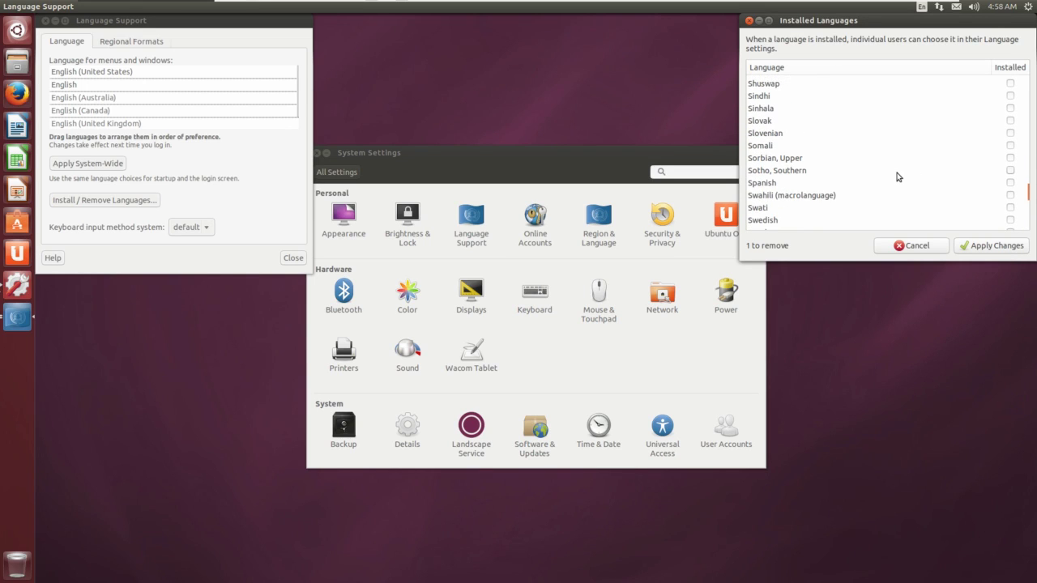
{"action": "left_click", "coordinate": [770, 186]}
{"action": "left_click", "coordinate": [1010, 183]}
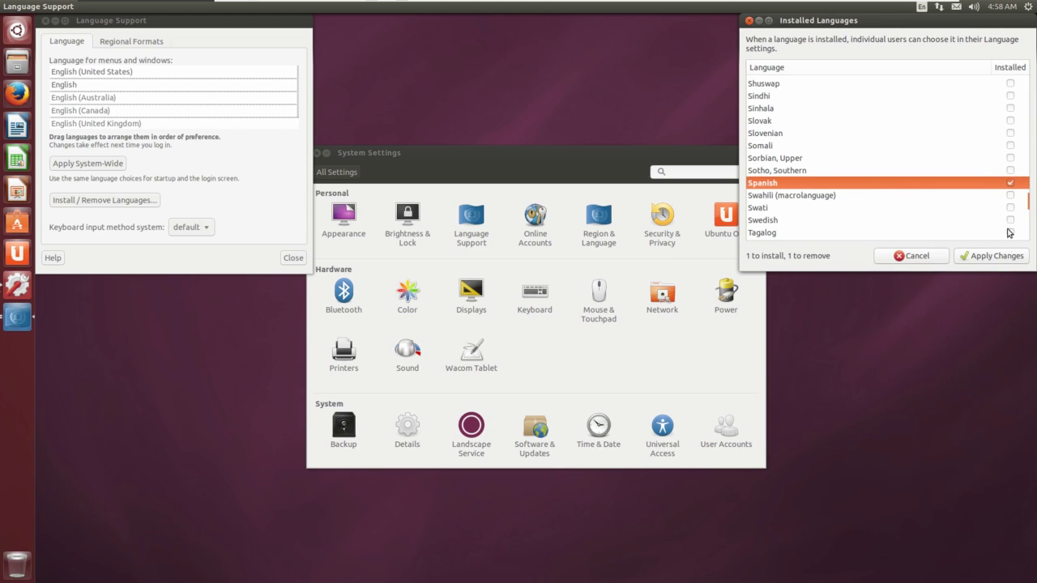
{"action": "left_click", "coordinate": [998, 257]}
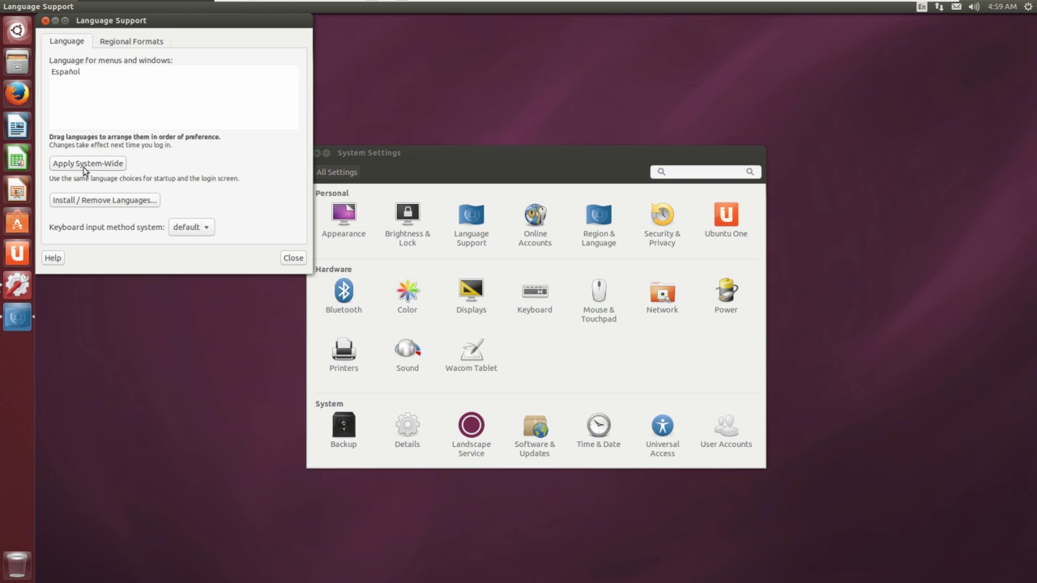
- Apply the Spanish language system-wide, authenticating with the account password
{"action": "left_click", "coordinate": [84, 164]}
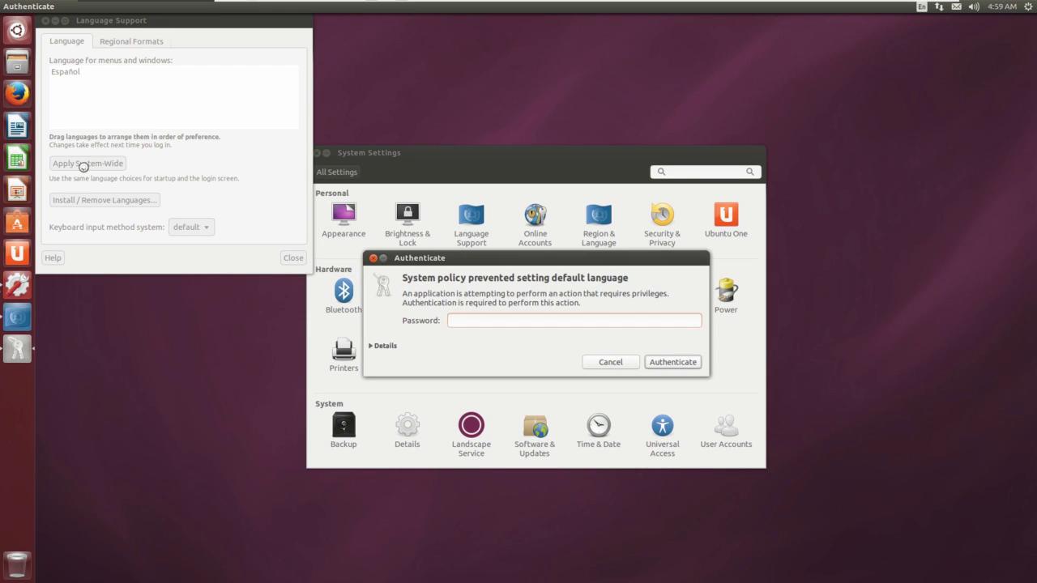
{"action": "type", "text": "********"}
{"action": "key", "text": "Return"}
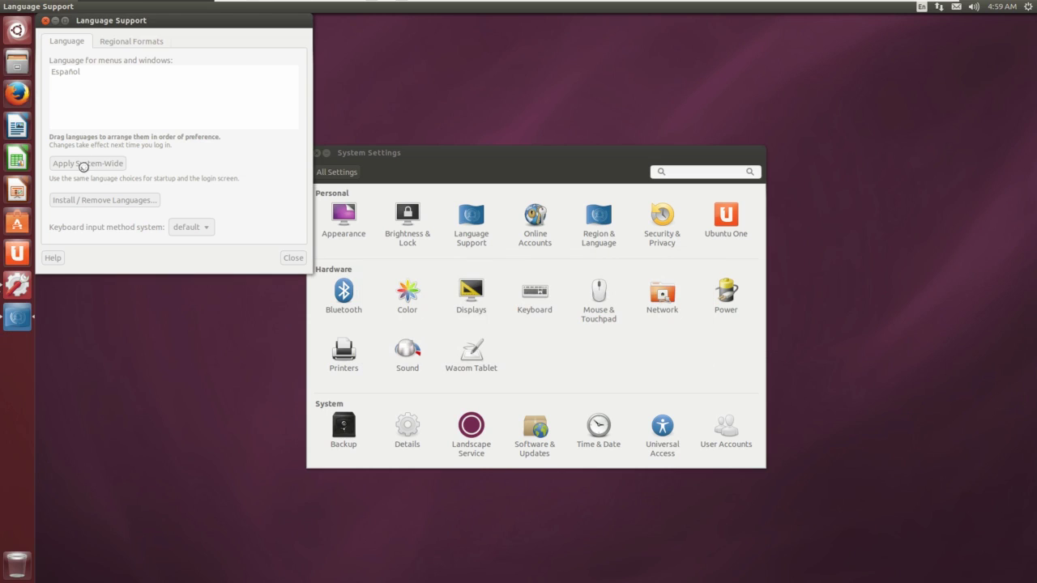
- Set Regional Formats to Español (España) and close Language Support
{"action": "left_click", "coordinate": [130, 40]}
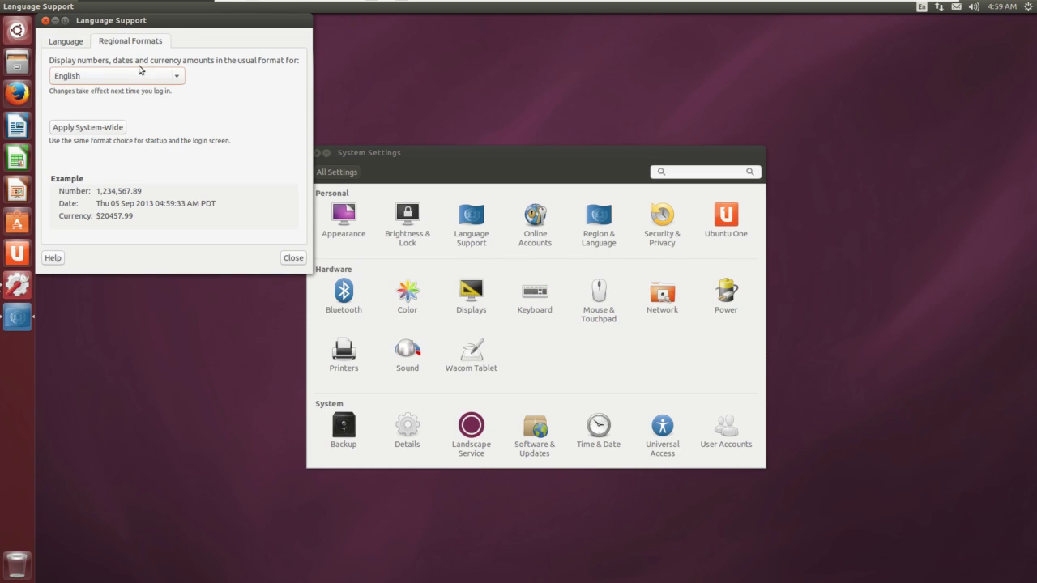
{"action": "left_click", "coordinate": [170, 76]}
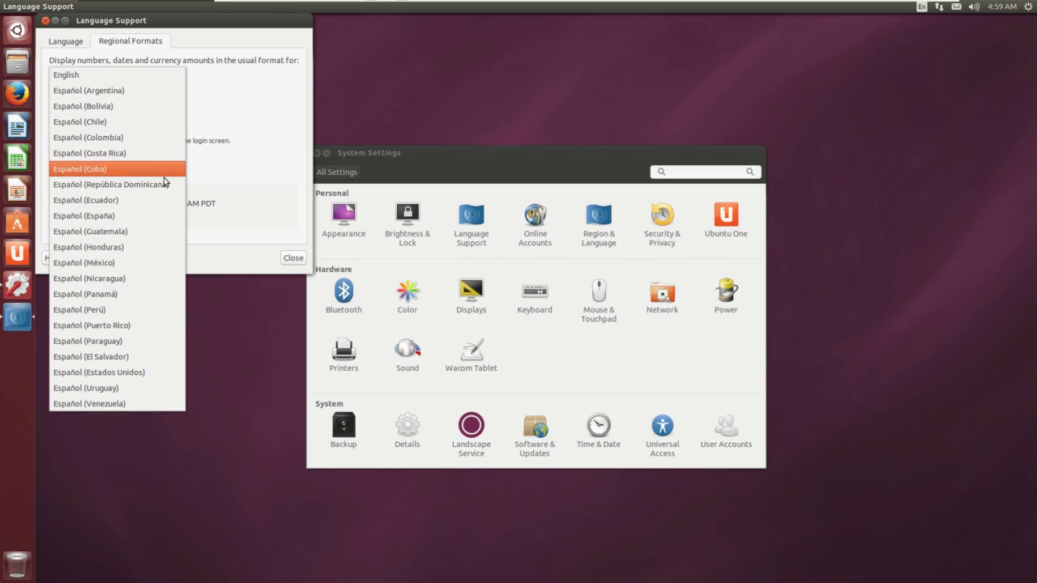
{"action": "left_click", "coordinate": [162, 215]}
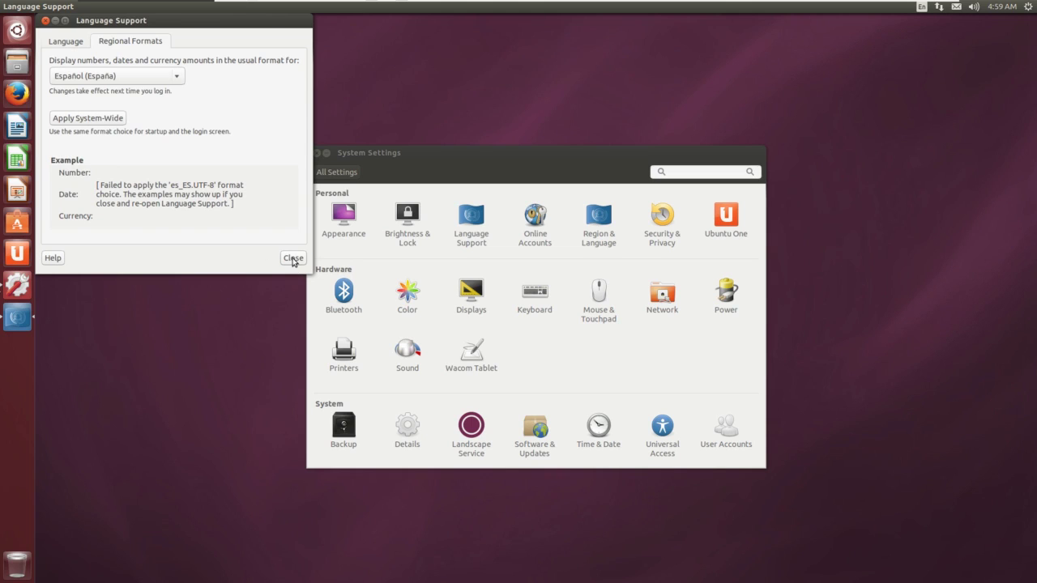
{"action": "left_click", "coordinate": [292, 258]}
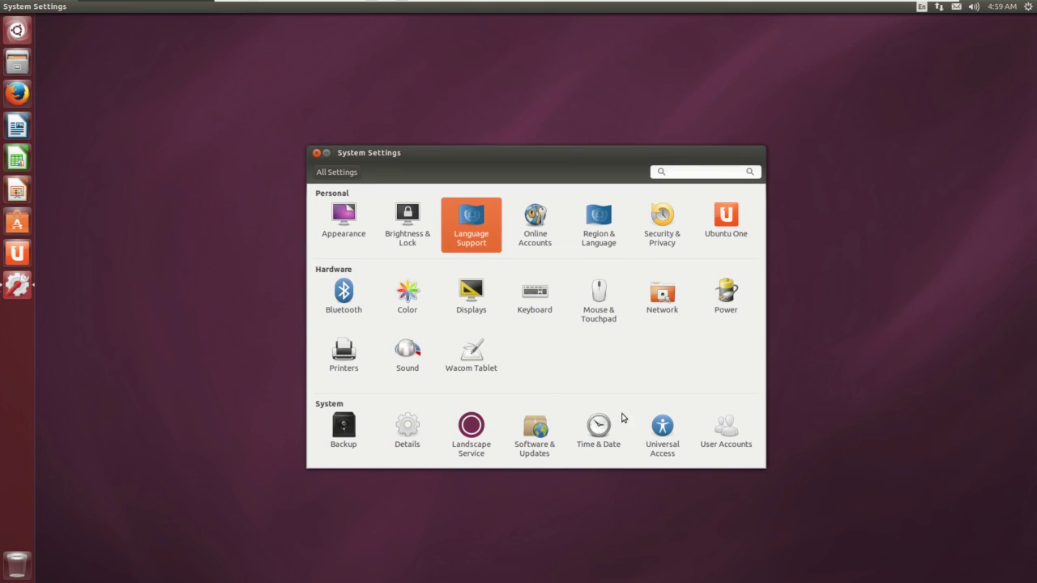
- Unlock User Accounts with the password, set the account language to Spanish, relock and close
{"action": "left_click", "coordinate": [728, 432]}
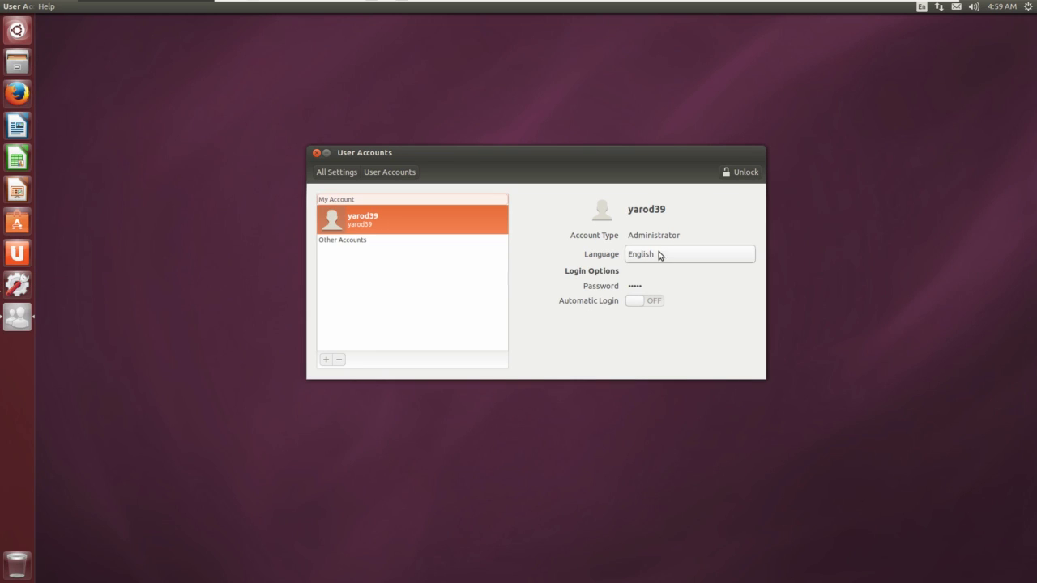
{"action": "left_click", "coordinate": [743, 171]}
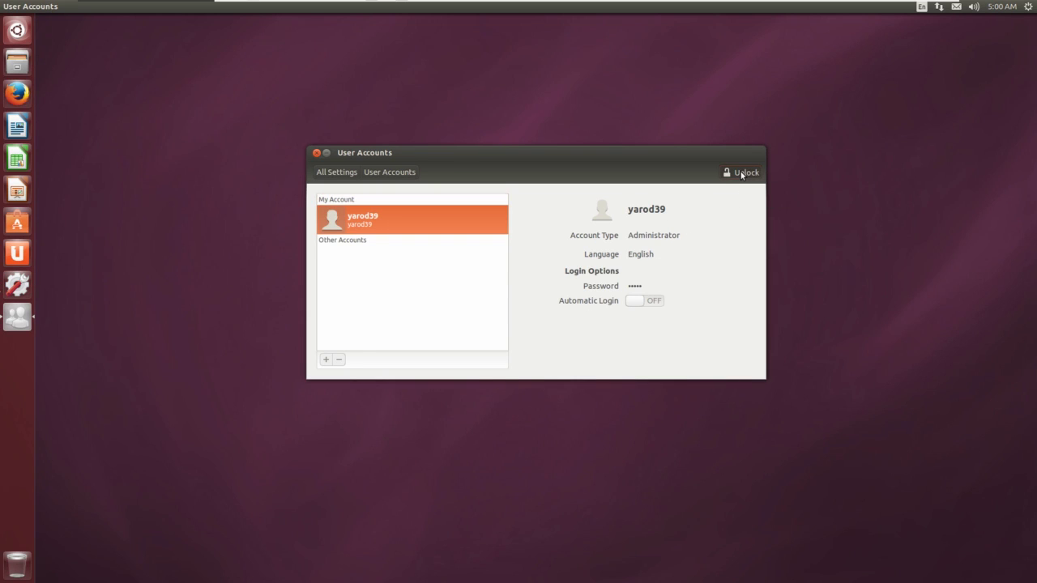
{"action": "type", "text": "********"}
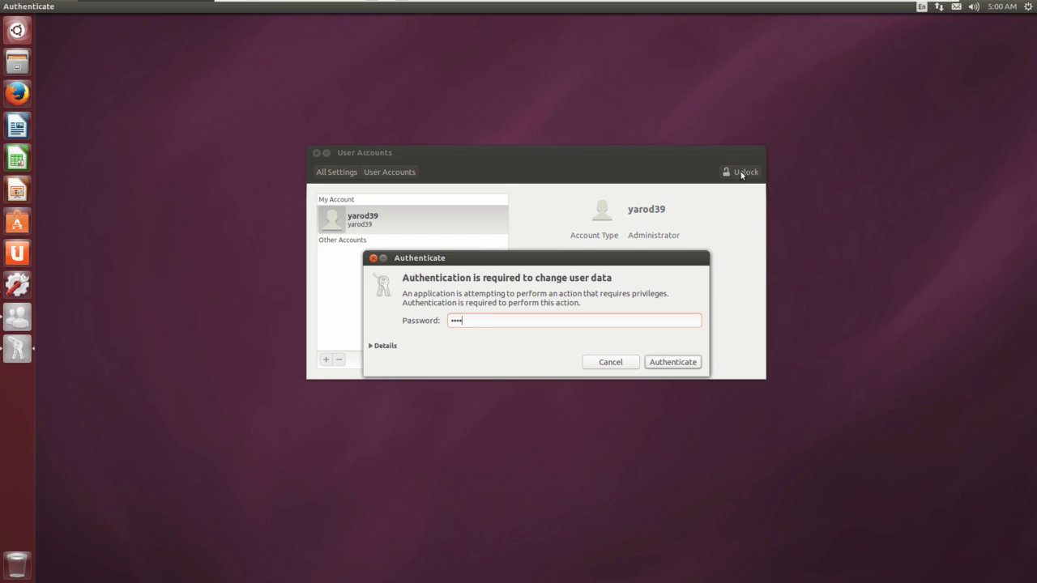
{"action": "key", "text": "Return"}
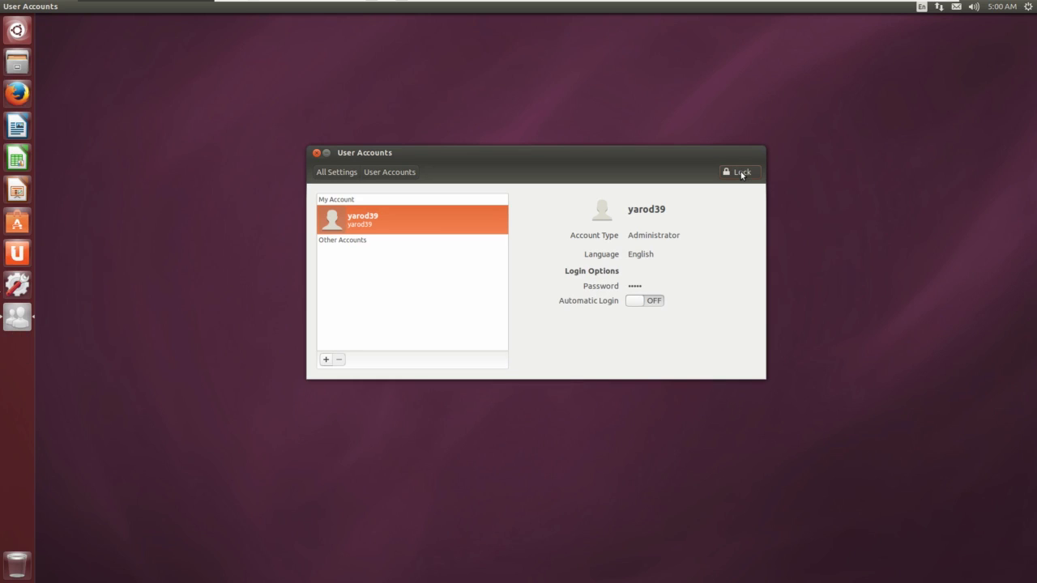
{"action": "left_click", "coordinate": [666, 255]}
{"action": "left_click", "coordinate": [674, 271]}
{"action": "left_click", "coordinate": [741, 172]}
{"action": "left_click", "coordinate": [316, 153]}
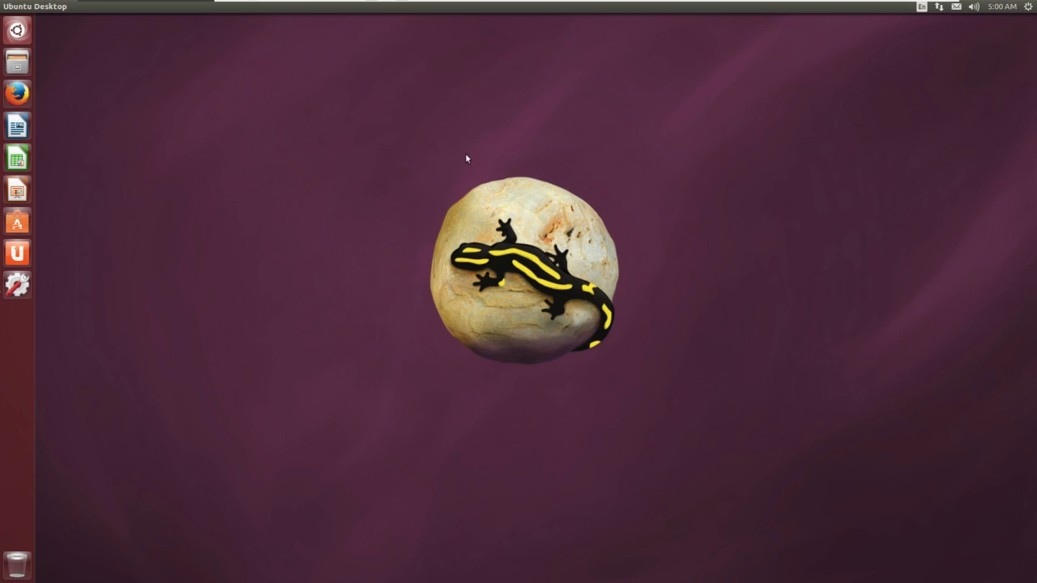
- Restart the Ubuntu guest from the session menu's Shut Down options
{"action": "left_click", "coordinate": [1029, 6]}
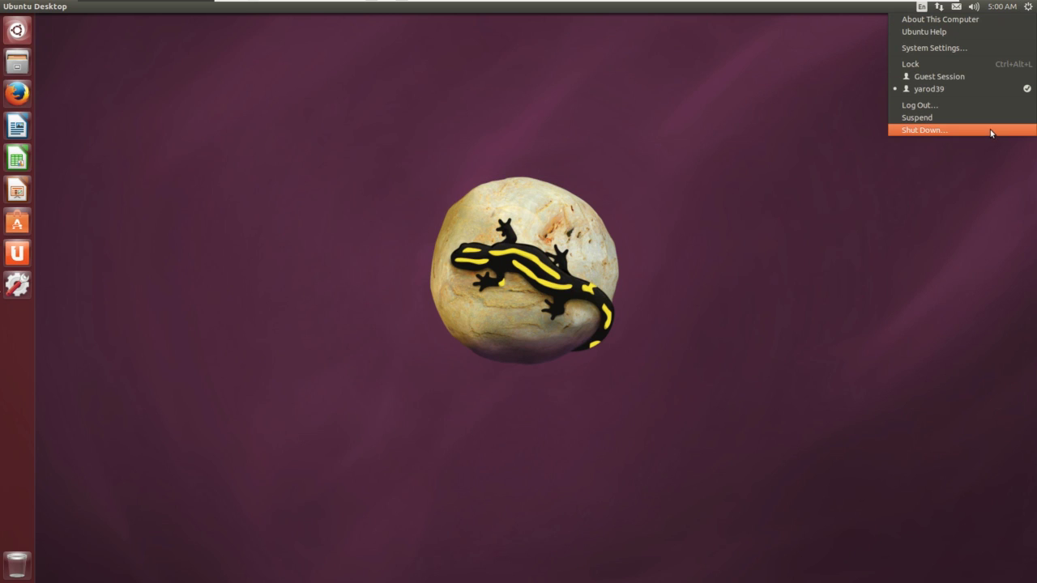
{"action": "left_click", "coordinate": [991, 132]}
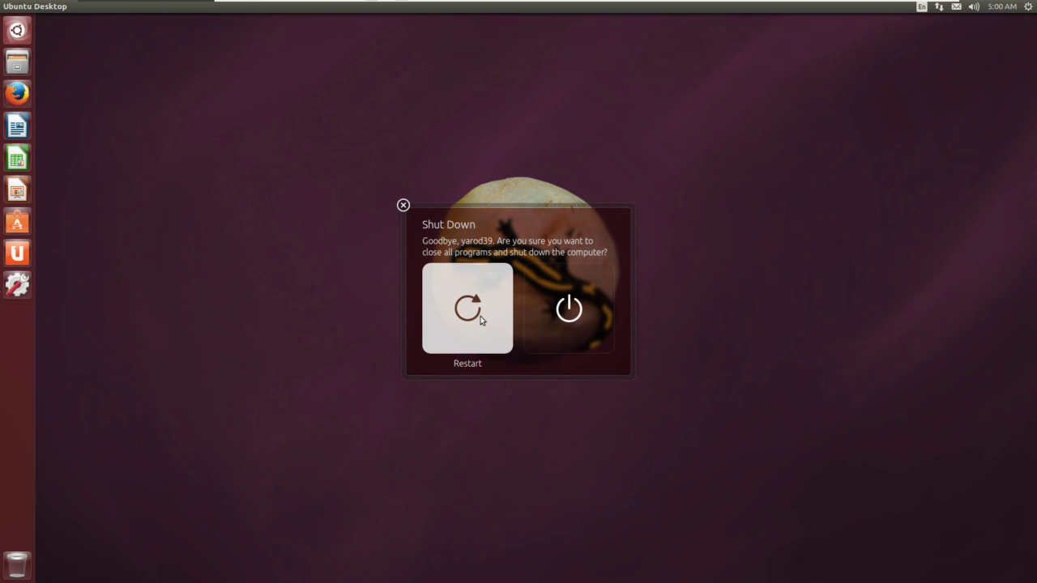
{"action": "left_click", "coordinate": [481, 320]}
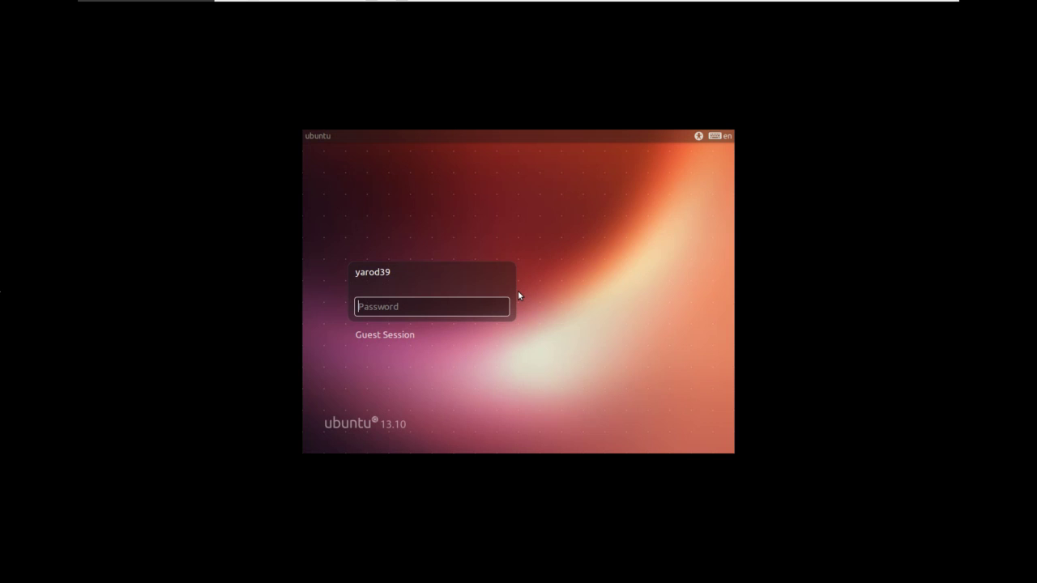
- Log in with the account password and accept 'Actualizar nombres' to rename home folders to Spanish
{"action": "type", "text": "**********"}
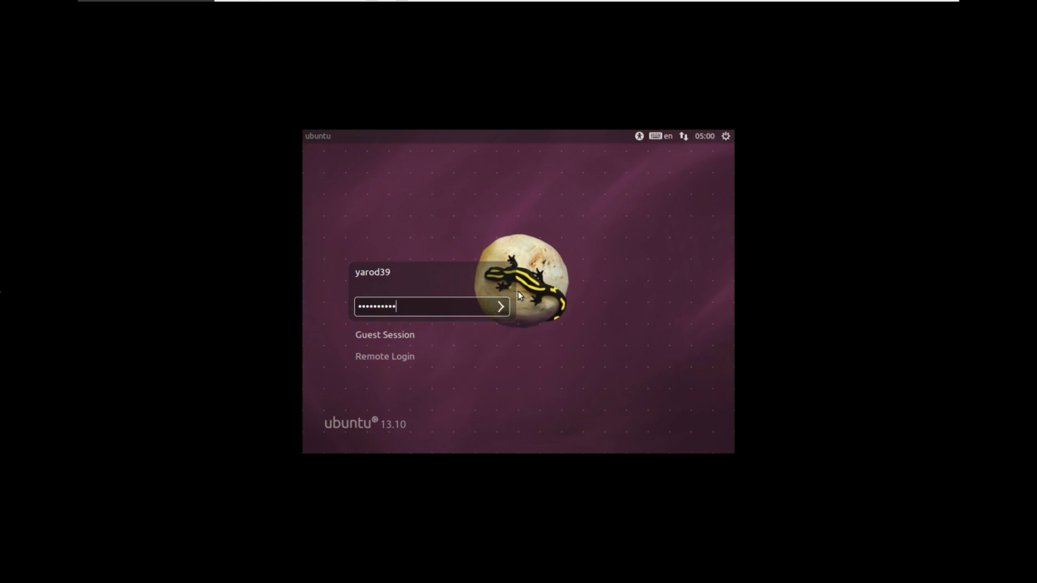
{"action": "key", "text": "BackSpace"}
{"action": "key", "text": "BackSpace"}
{"action": "key", "text": "BackSpace"}
{"action": "key", "text": "BackSpace"}
{"action": "key", "text": "BackSpace"}
{"action": "key", "text": "BackSpace"}
{"action": "key", "text": "BackSpace"}
{"action": "key", "text": "BackSpace"}
{"action": "key", "text": "BackSpace"}
{"action": "key", "text": "BackSpace"}
{"action": "type", "text": "*********"}
{"action": "key", "text": "Return"}
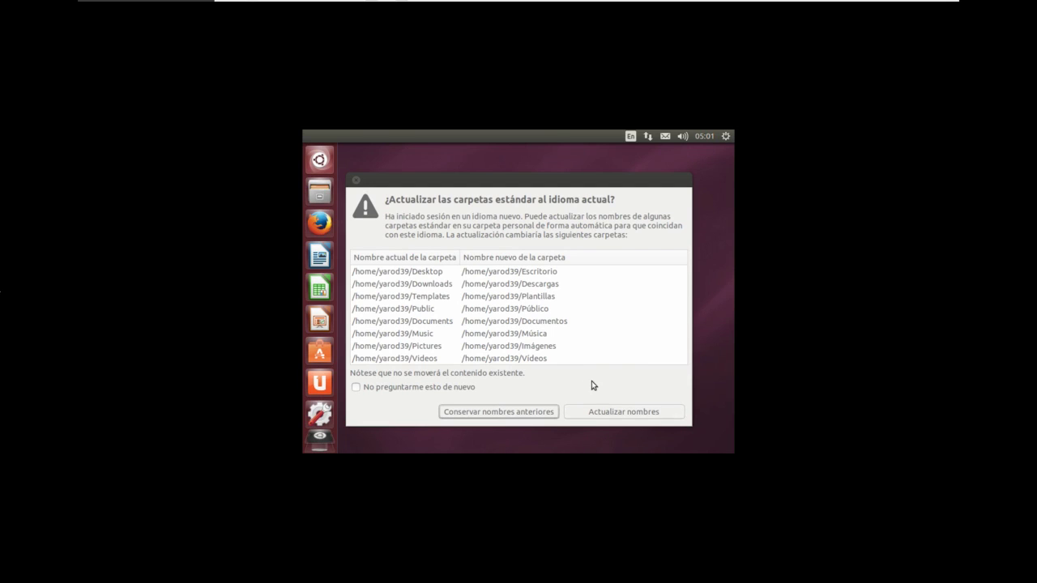
{"action": "left_click", "coordinate": [613, 411]}
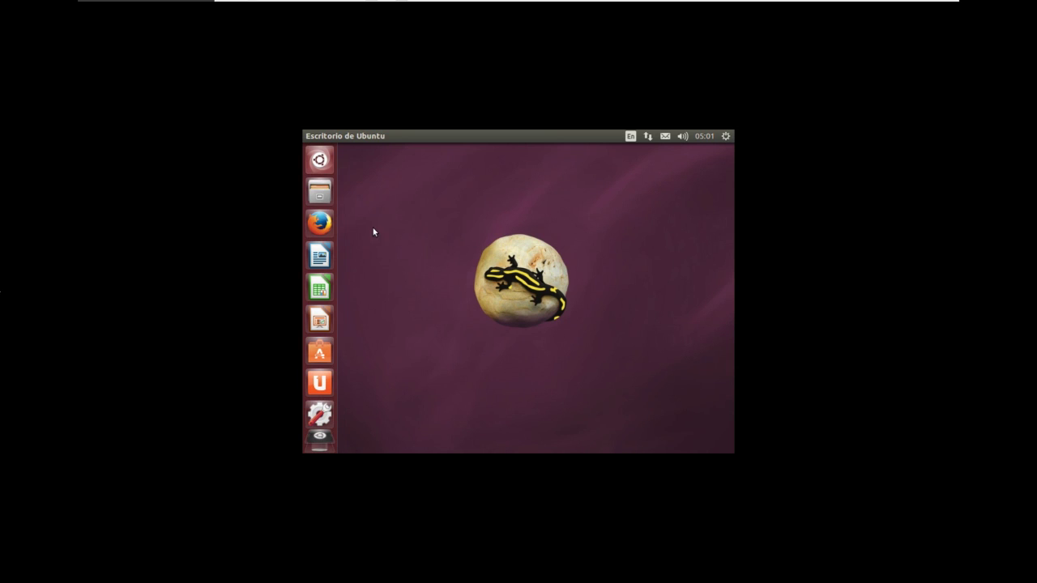
- Toggle full screen and check the Dash and home folder for Spanish names
{"action": "mouse_move", "coordinate": [216, 4]}
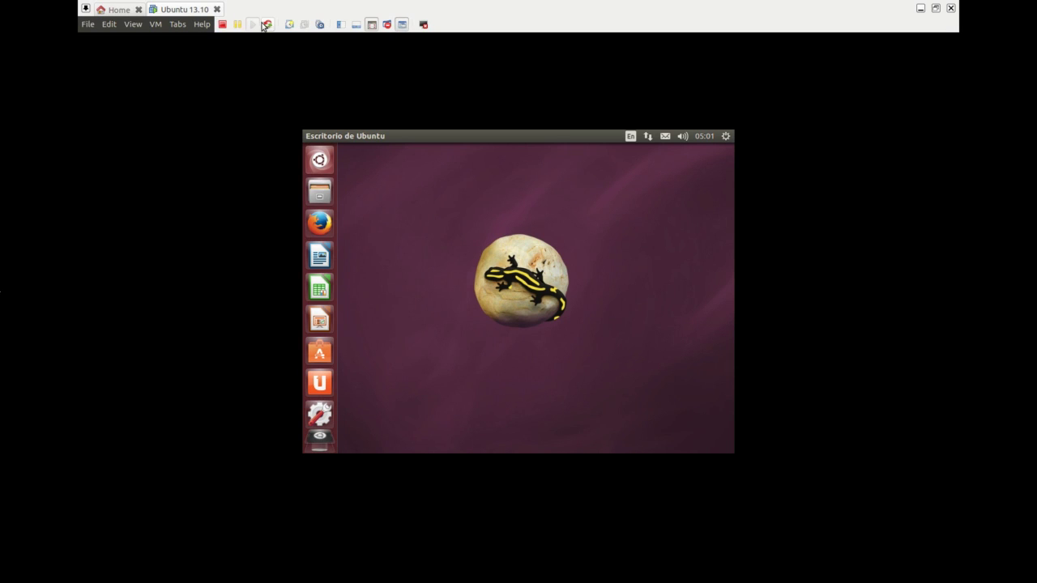
{"action": "left_click", "coordinate": [371, 24]}
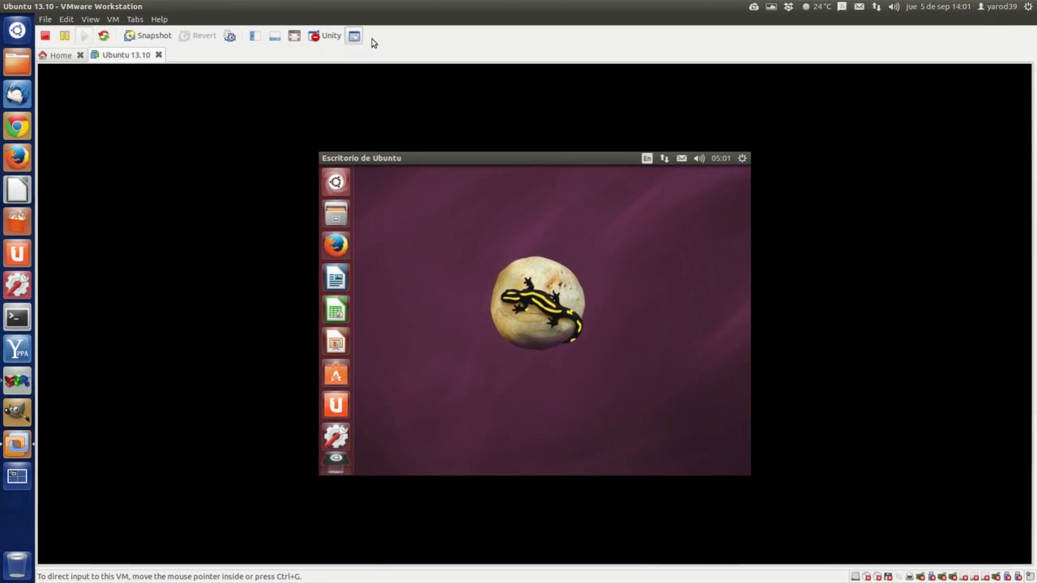
{"action": "left_click", "coordinate": [294, 36]}
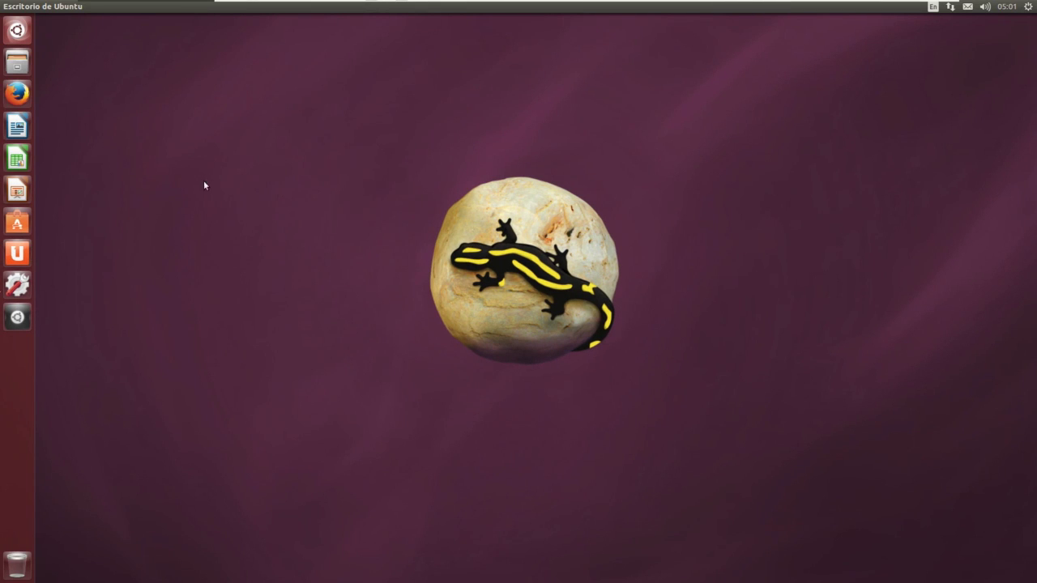
{"action": "left_click", "coordinate": [16, 32]}
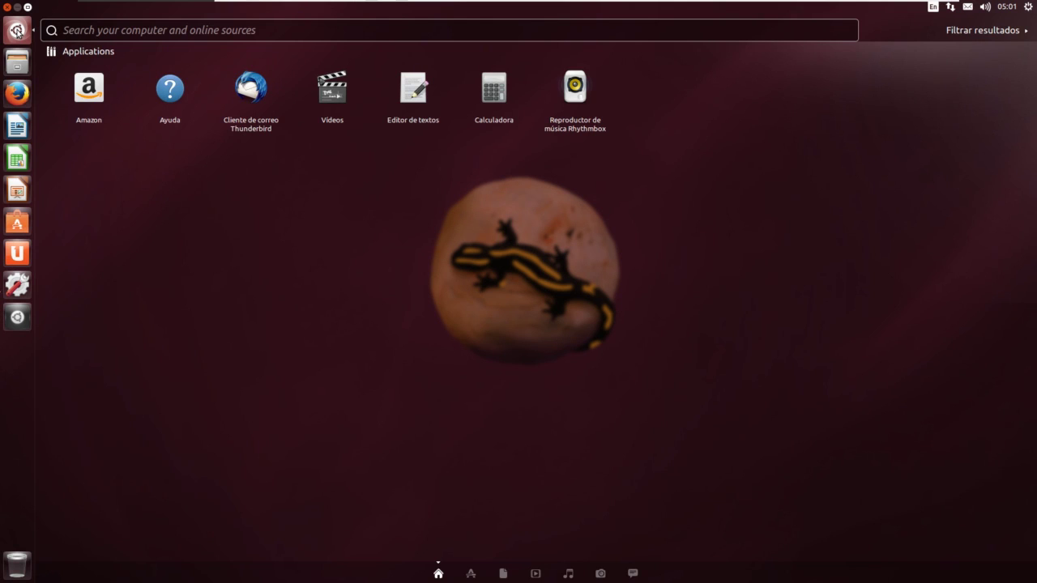
{"action": "left_click", "coordinate": [16, 65]}
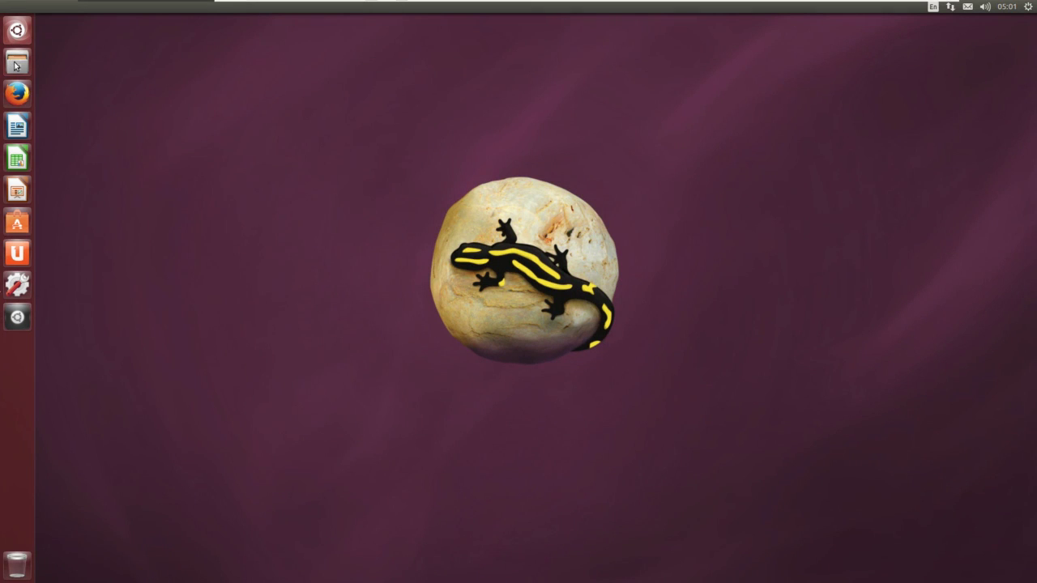
{"action": "right_click", "coordinate": [16, 65]}
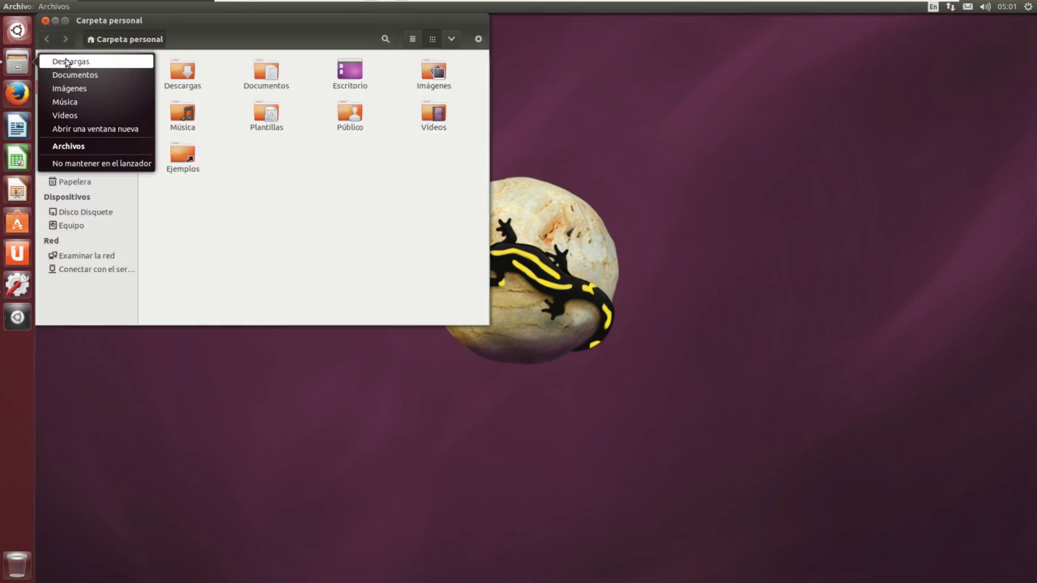
{"action": "left_click", "coordinate": [46, 22]}
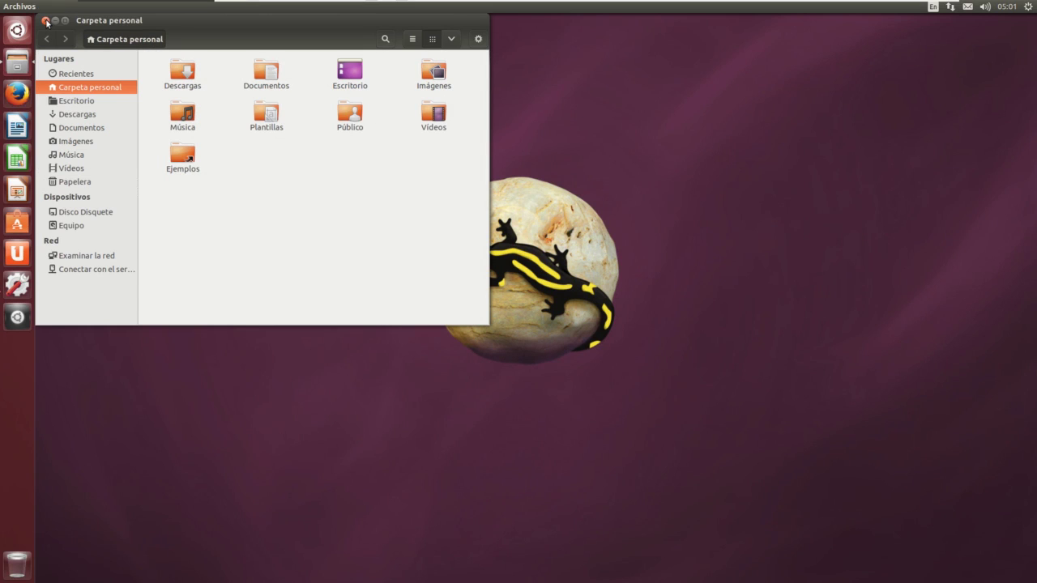
{"action": "left_click", "coordinate": [47, 22]}
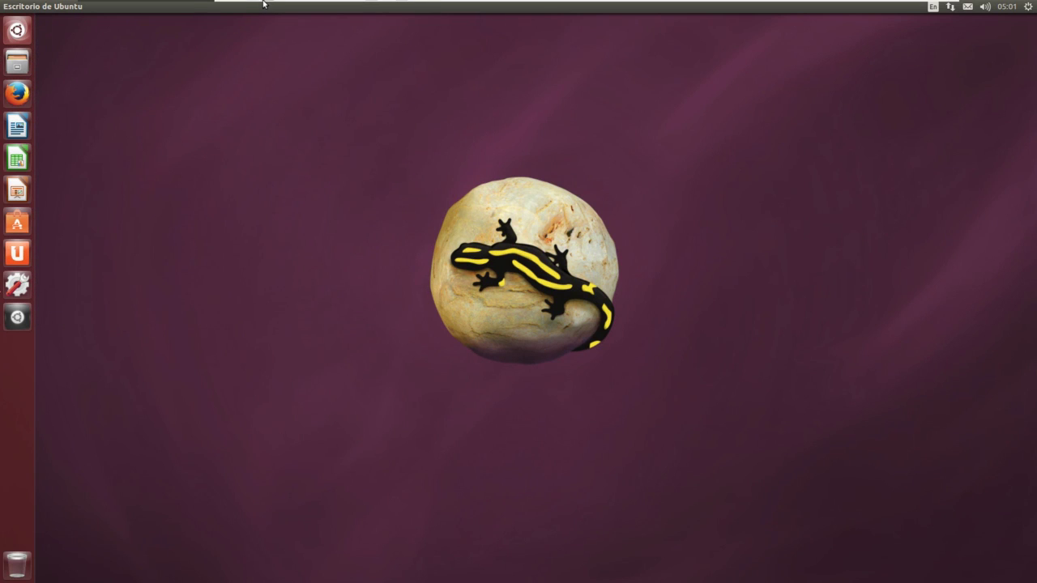
- Open Character Map from the keyboard input menu, return to full screen, then close Character Map
{"action": "mouse_move", "coordinate": [246, 5]}
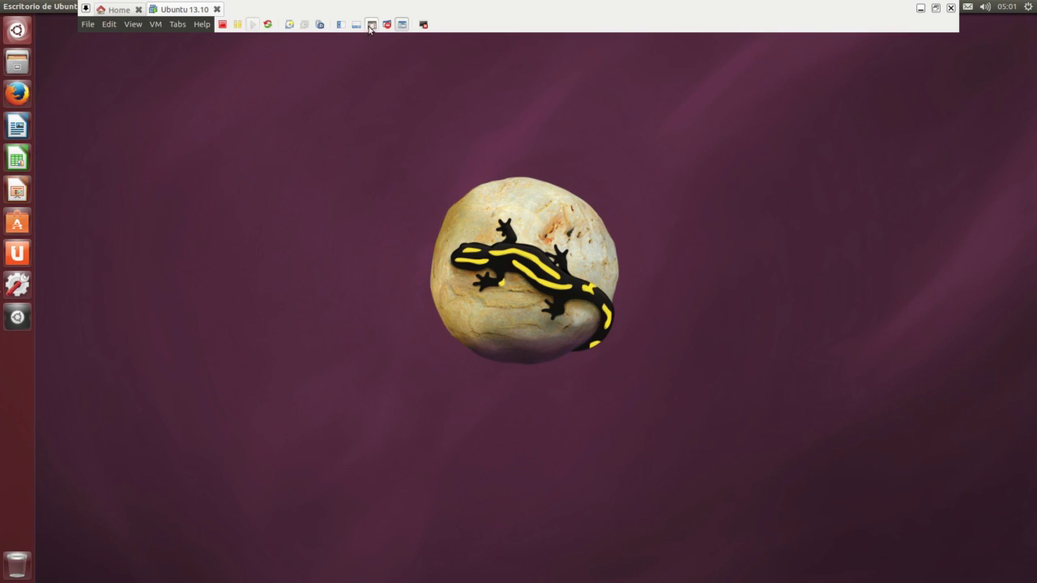
{"action": "left_click", "coordinate": [372, 26]}
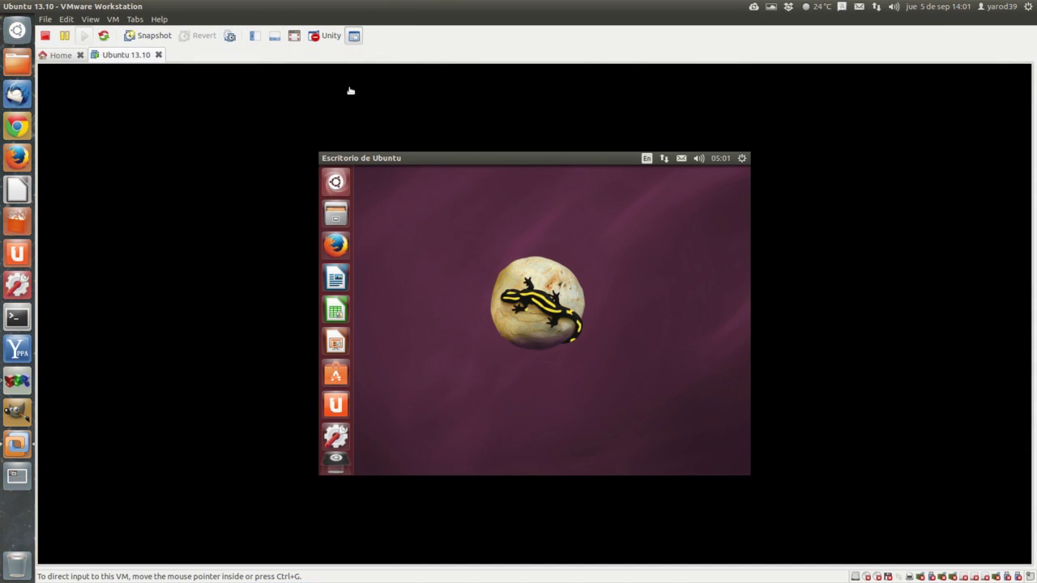
{"action": "left_click", "coordinate": [647, 158]}
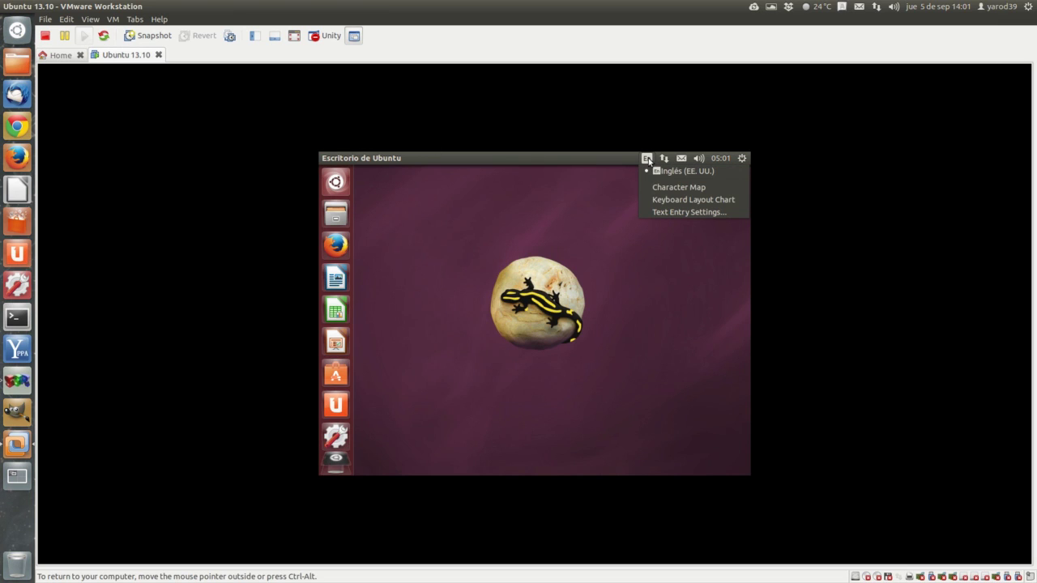
{"action": "left_click", "coordinate": [654, 188]}
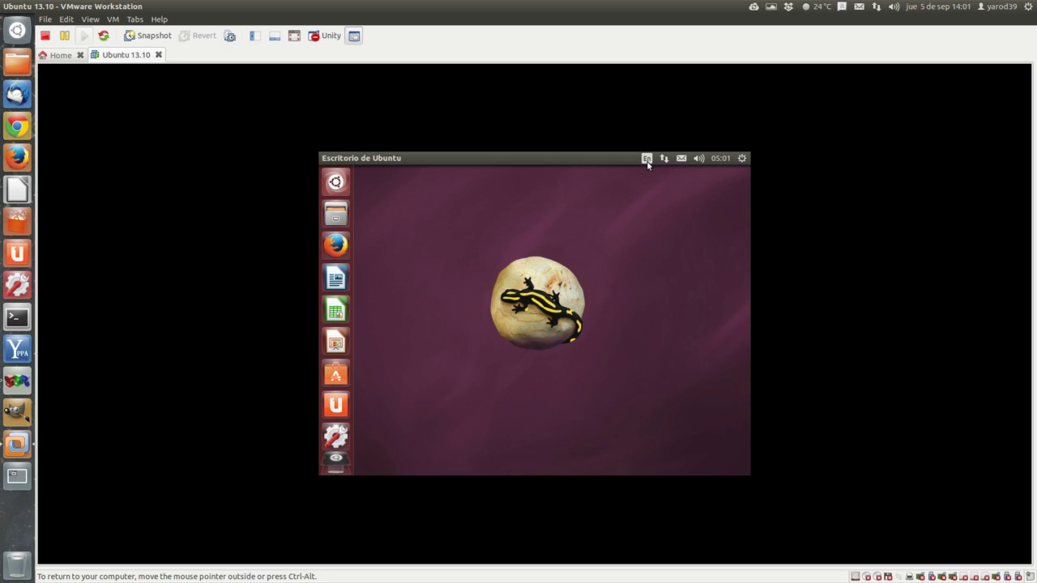
{"action": "left_click", "coordinate": [294, 35]}
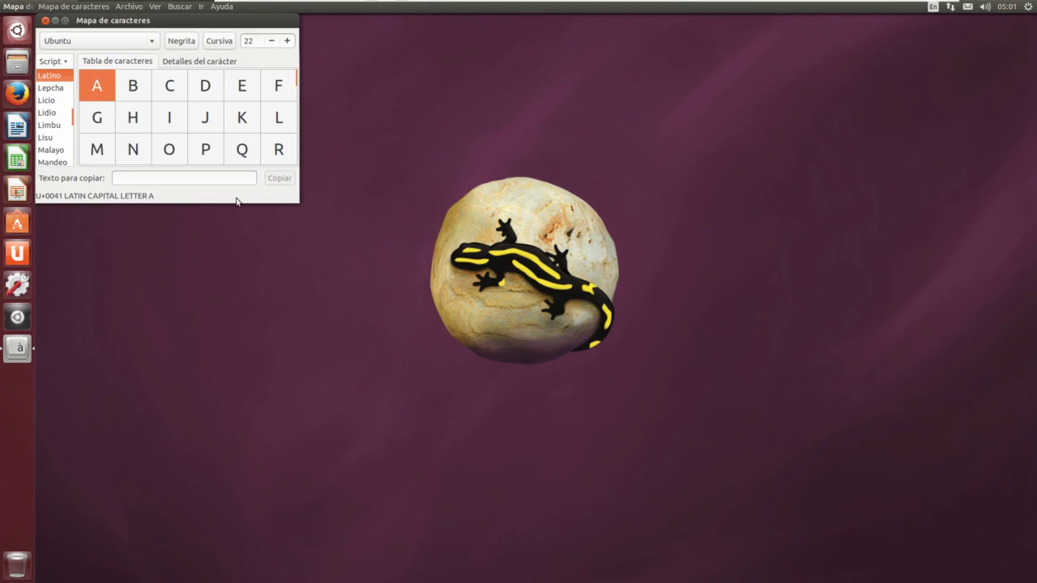
{"action": "left_click", "coordinate": [45, 21]}
- Open System Settings and check the keyboard shortcuts list before returning to the overview
{"action": "left_click", "coordinate": [15, 285]}
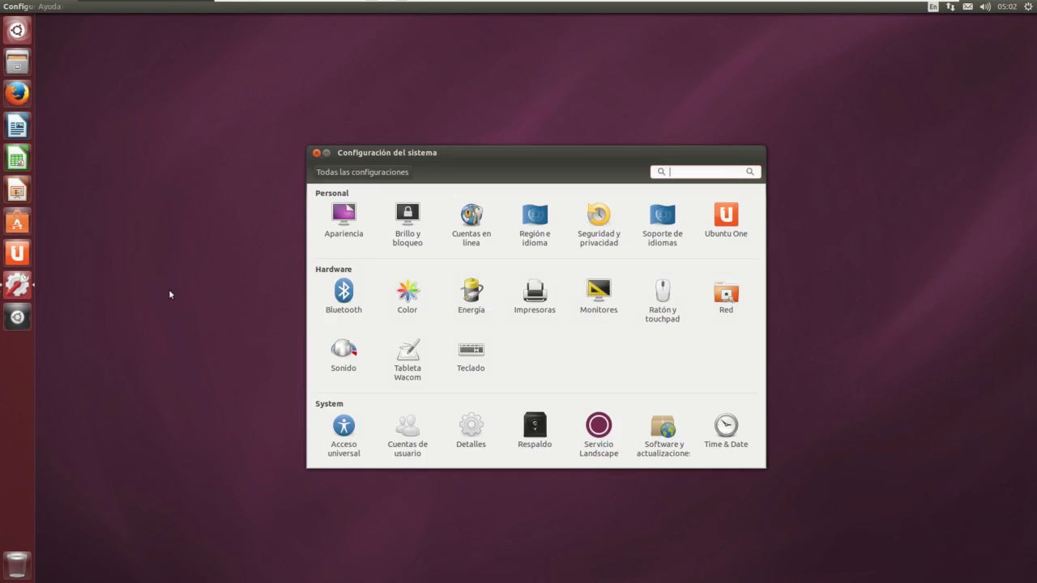
{"action": "left_click", "coordinate": [472, 353]}
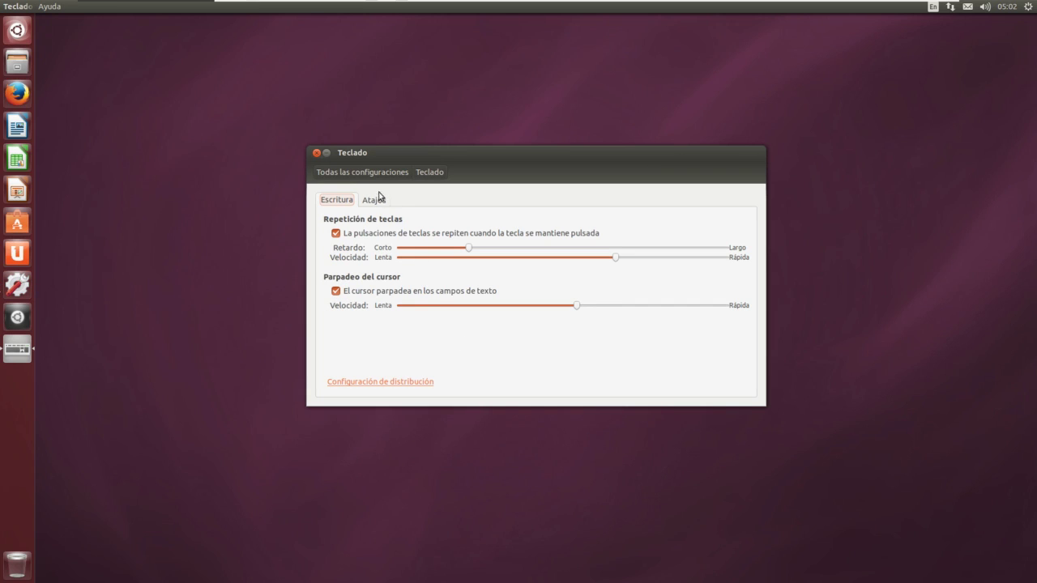
{"action": "left_click", "coordinate": [373, 201]}
{"action": "left_click", "coordinate": [366, 173]}
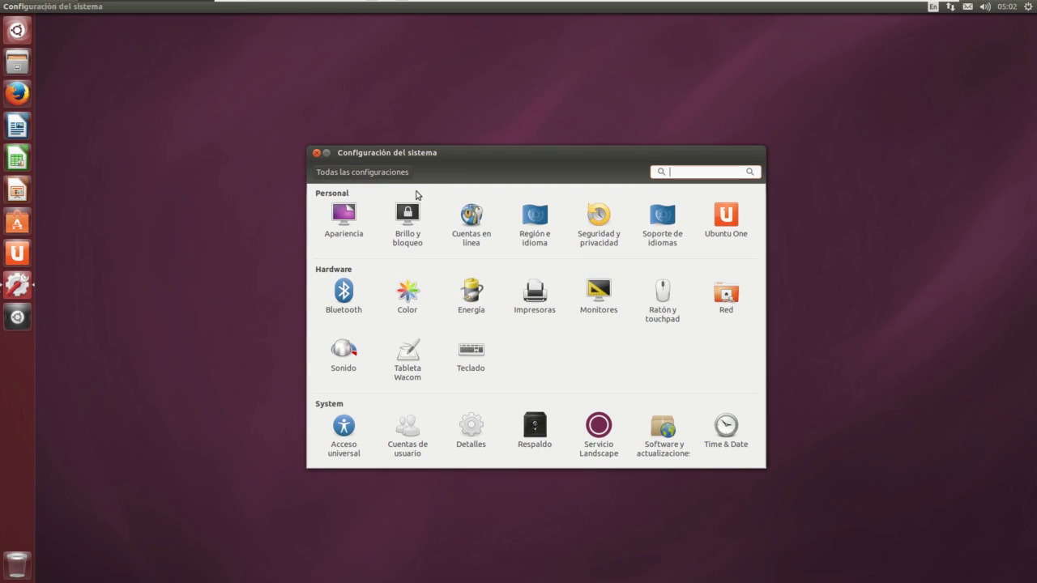
- In Soporte de idiomas, apply Español system-wide, authenticating, and apply Español (España) formats system-wide
{"action": "left_click", "coordinate": [662, 217]}
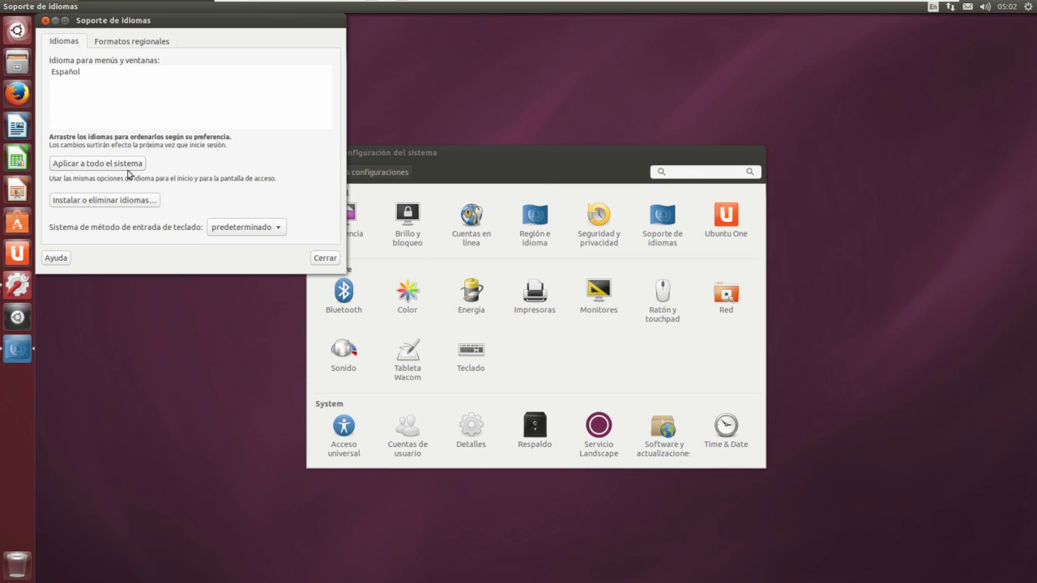
{"action": "left_click", "coordinate": [121, 163]}
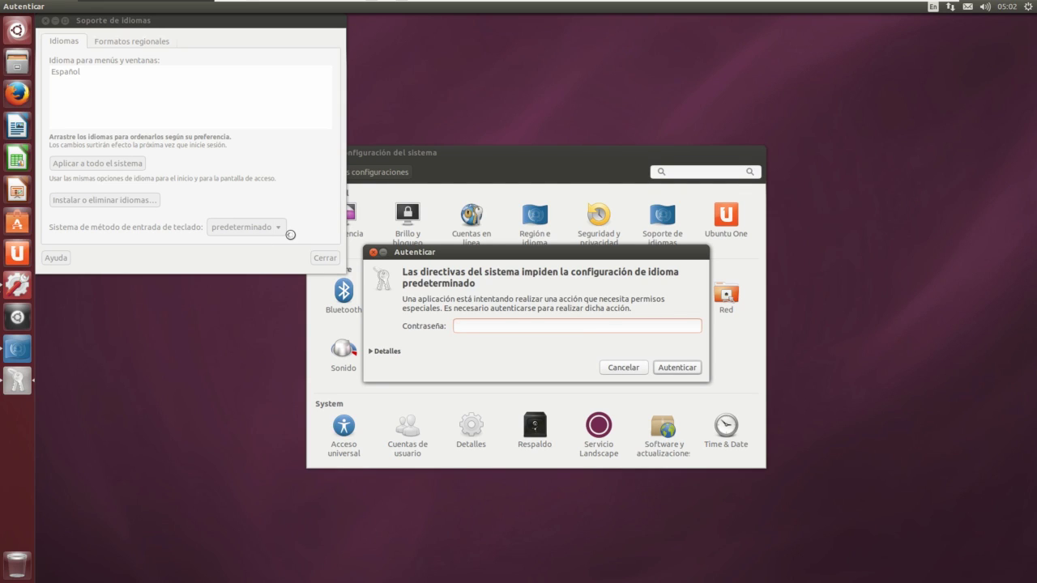
{"action": "type", "text": "********"}
{"action": "key", "text": "Return"}
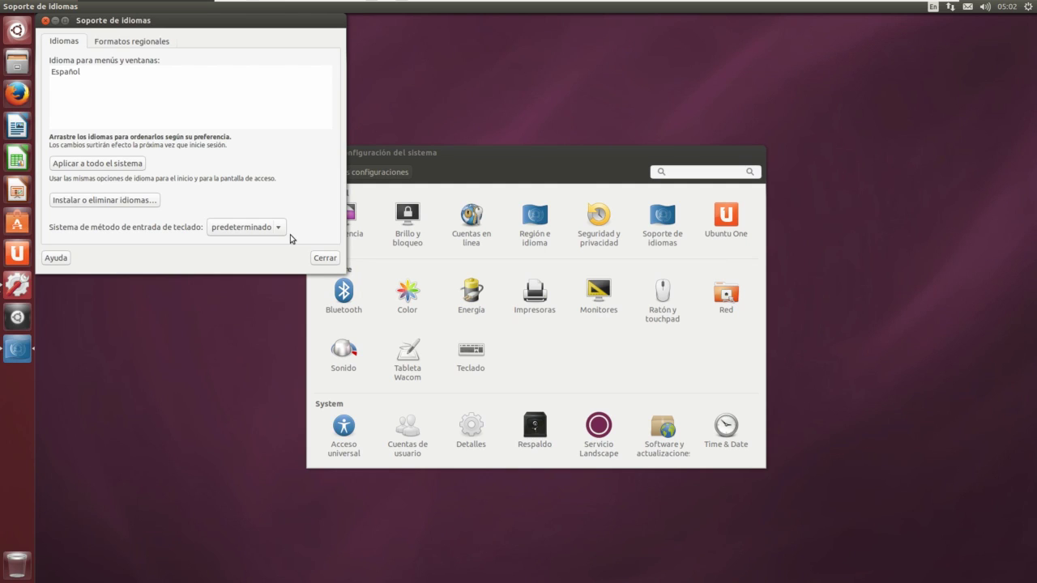
{"action": "left_click", "coordinate": [123, 41]}
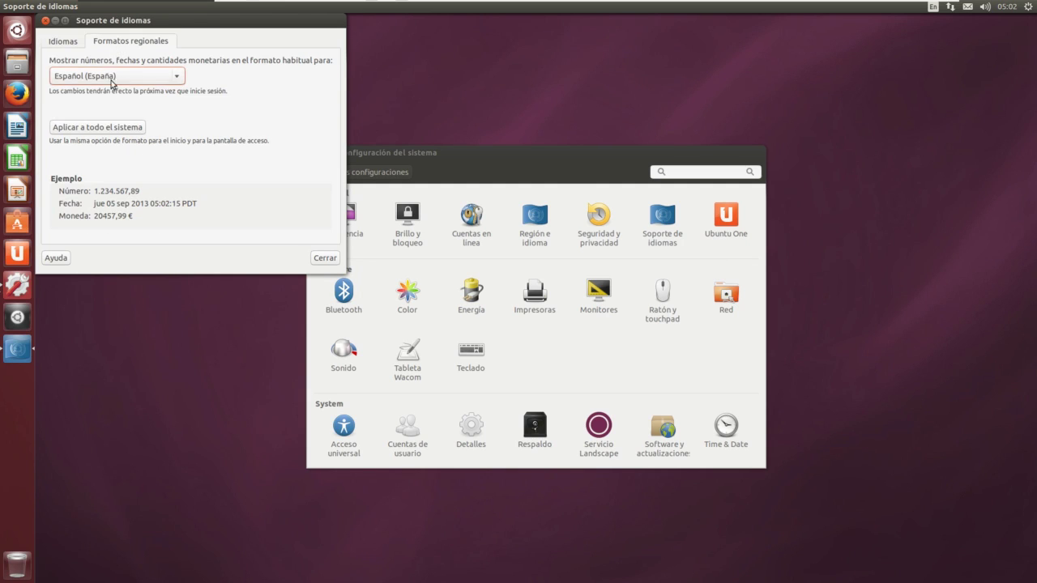
{"action": "left_click", "coordinate": [102, 130]}
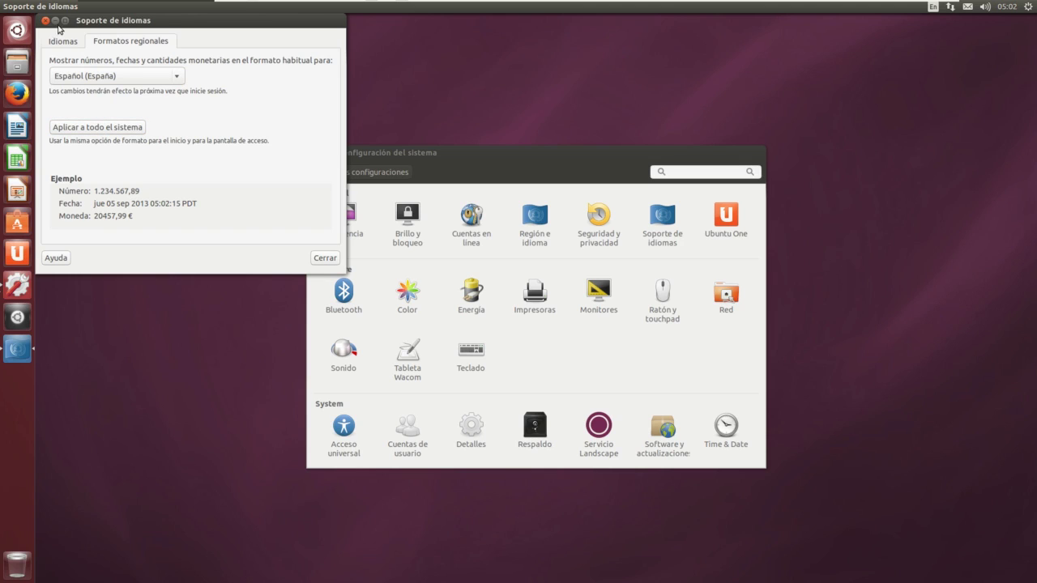
{"action": "left_click", "coordinate": [45, 19]}
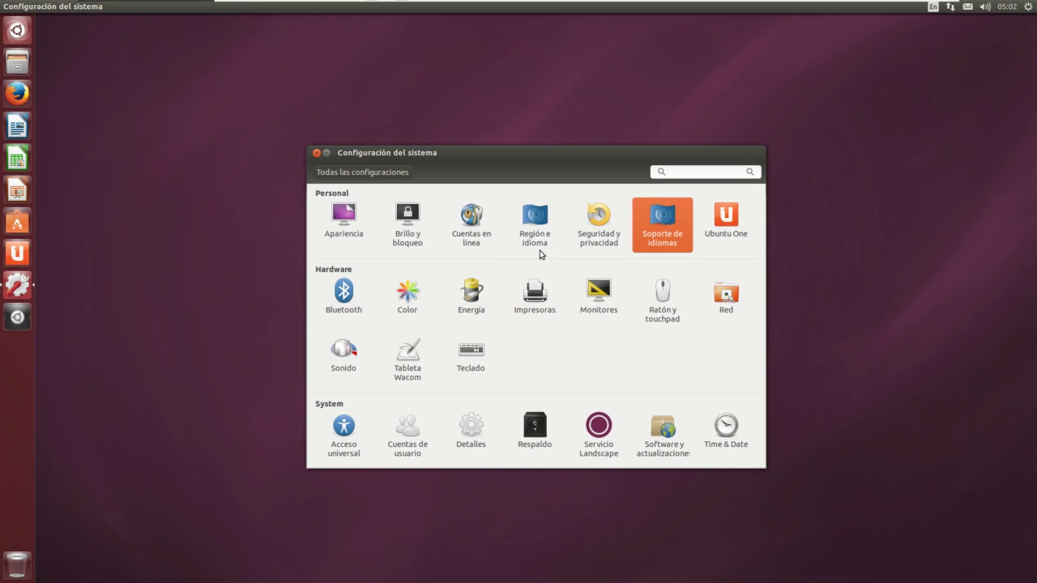
- Keep the default keyboard input method and reapply Español (España) formats system-wide in Soporte de idiomas
{"action": "left_click", "coordinate": [932, 7]}
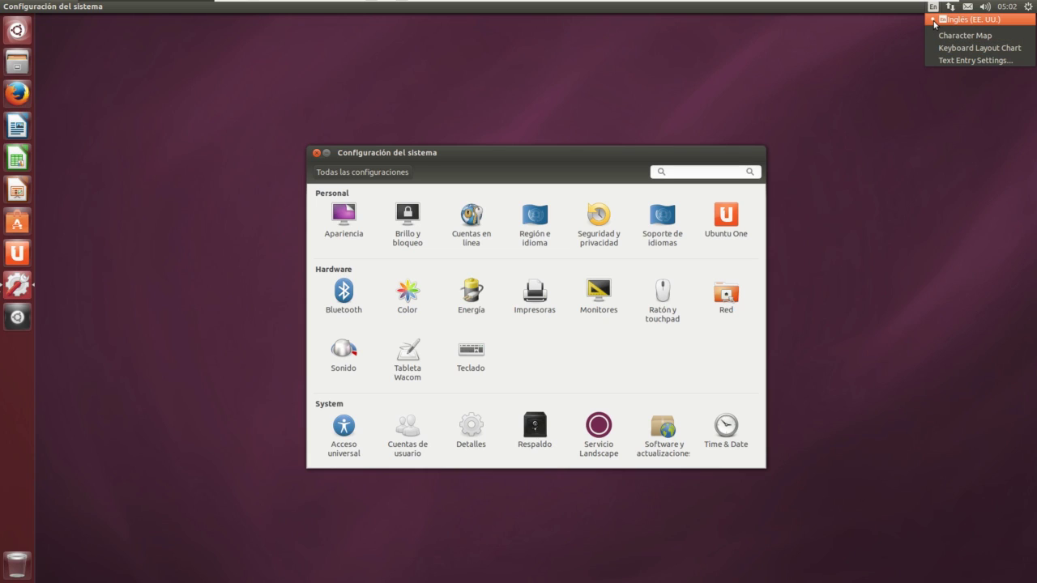
{"action": "left_click", "coordinate": [935, 22]}
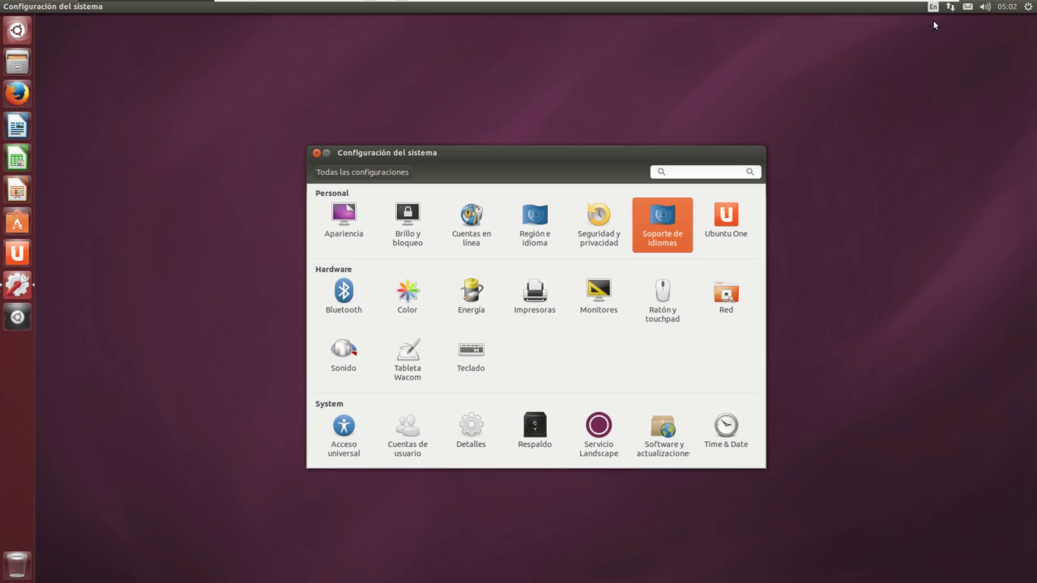
{"action": "left_click", "coordinate": [662, 230]}
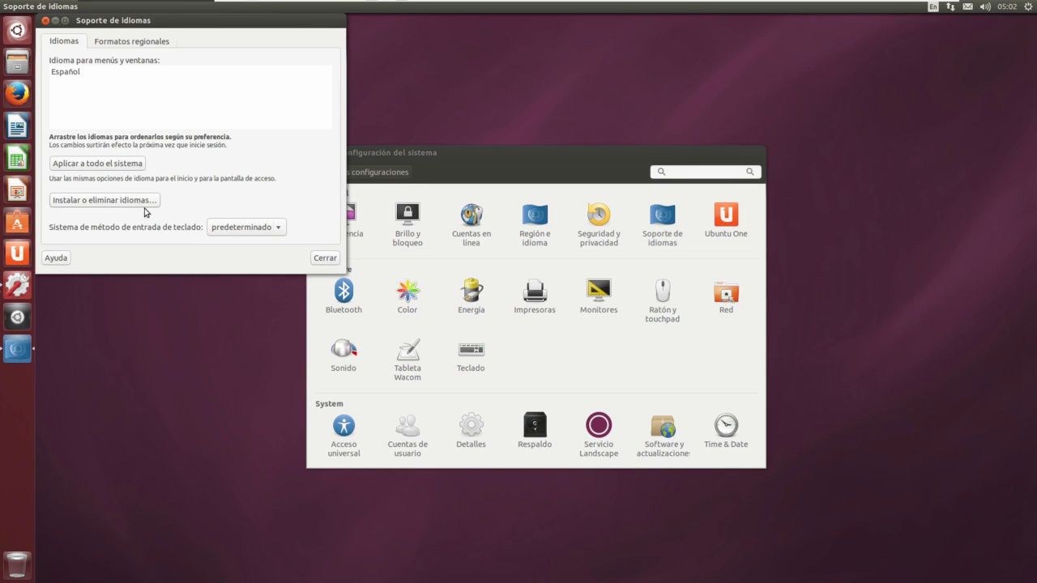
{"action": "left_click", "coordinate": [276, 230]}
{"action": "left_click", "coordinate": [276, 230]}
{"action": "left_click", "coordinate": [127, 42]}
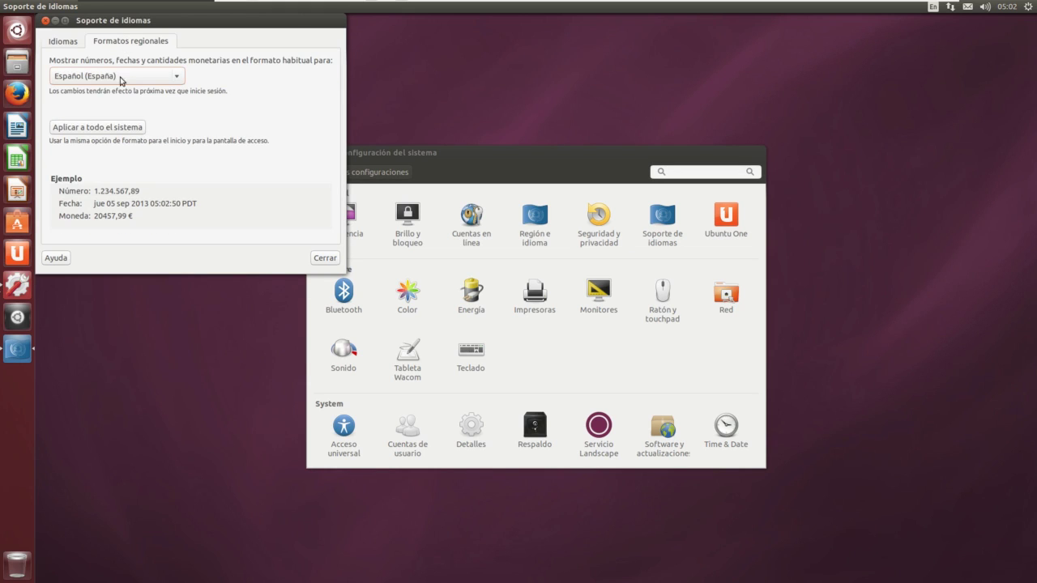
{"action": "left_click", "coordinate": [110, 125]}
{"action": "left_click", "coordinate": [45, 21]}
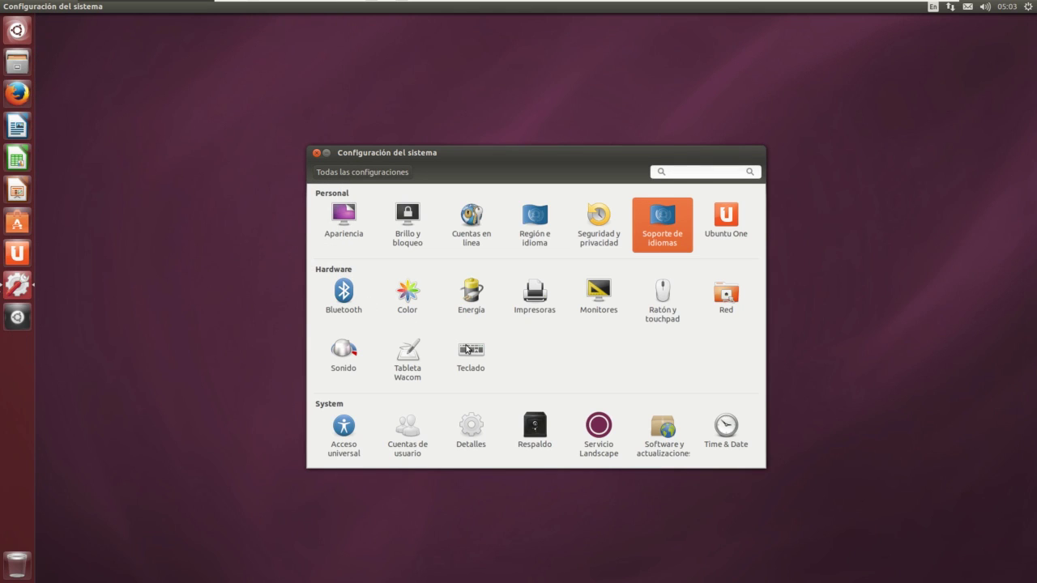
- In Región e idioma, add the Español keyboard layout and remove Inglés (EE. UU.) from input sources
{"action": "left_click", "coordinate": [535, 225]}
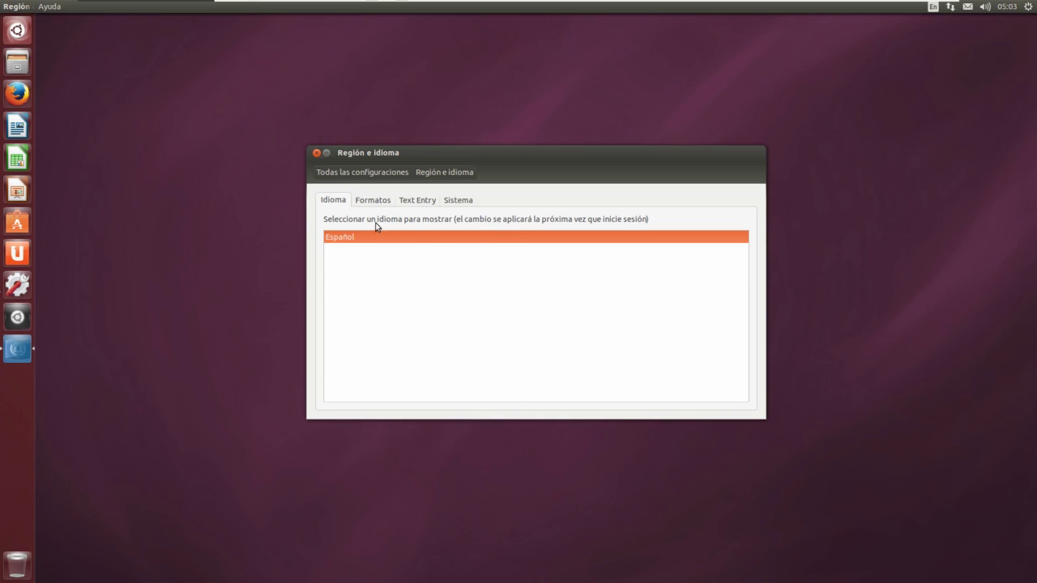
{"action": "left_click", "coordinate": [372, 201]}
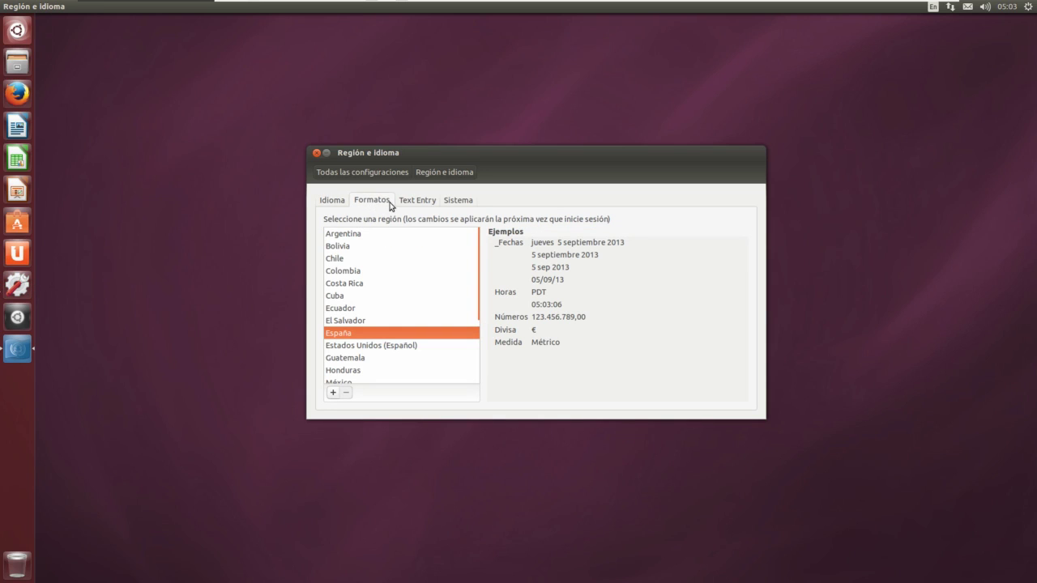
{"action": "left_click", "coordinate": [416, 202]}
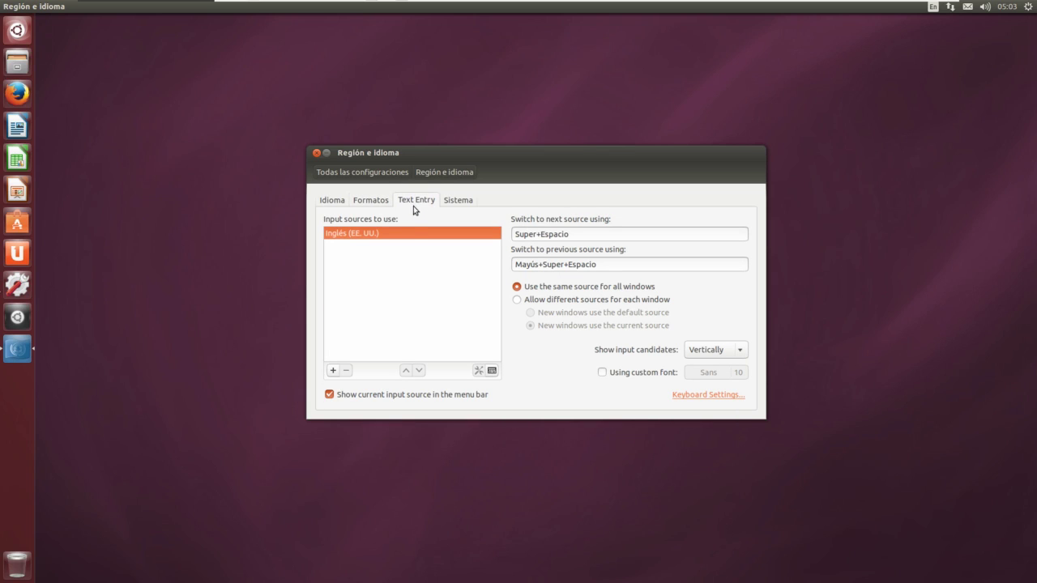
{"action": "left_click", "coordinate": [333, 370]}
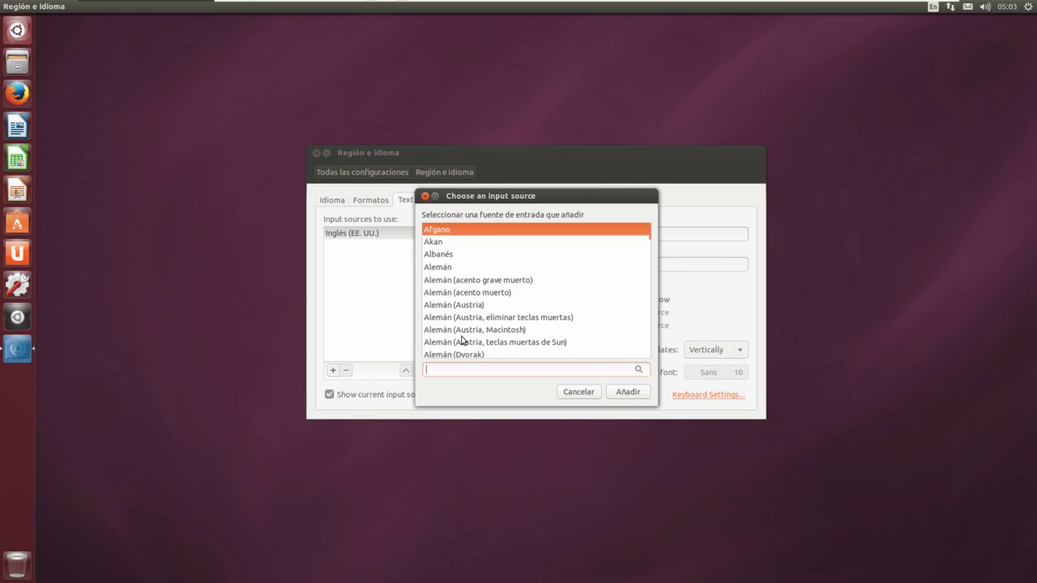
{"action": "type", "text": "s"}
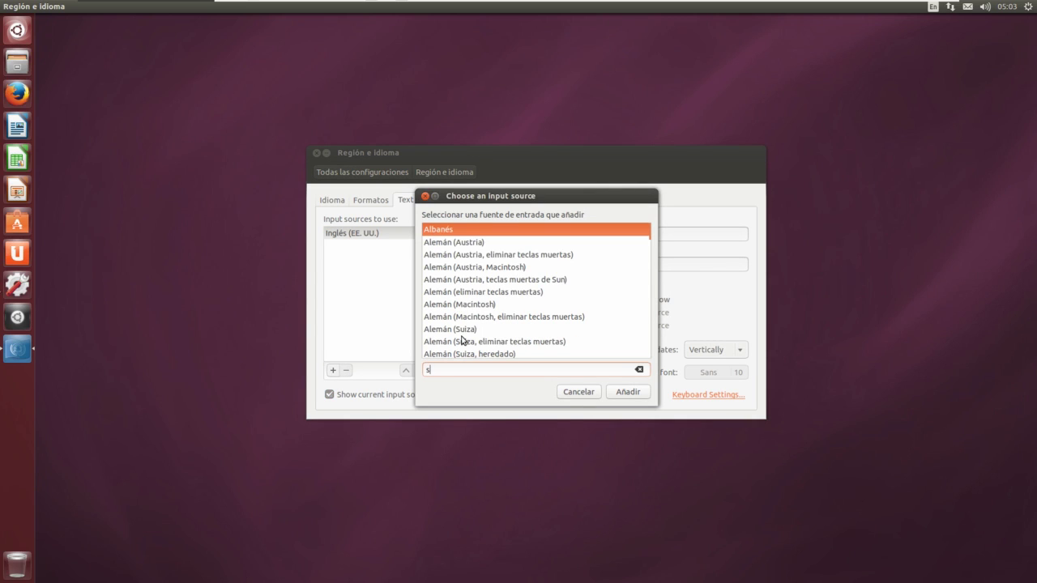
{"action": "type", "text": "pa"}
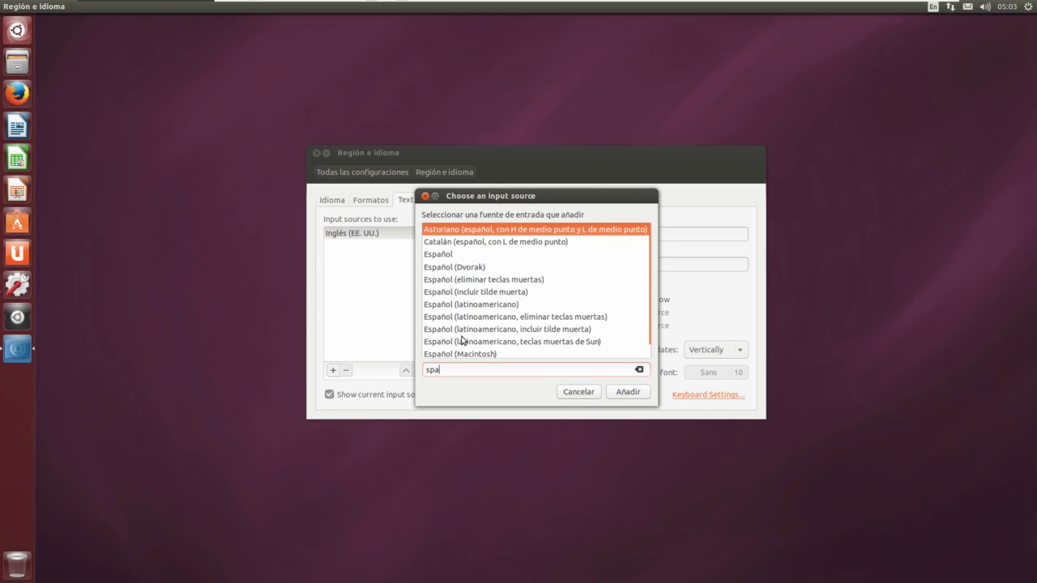
{"action": "left_click", "coordinate": [446, 255]}
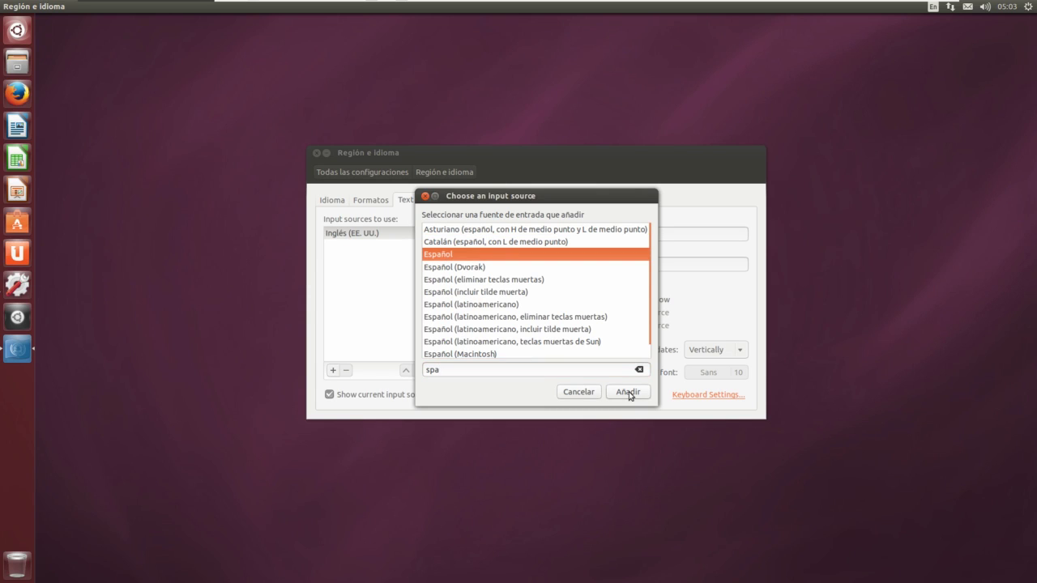
{"action": "left_click", "coordinate": [628, 392]}
{"action": "left_click", "coordinate": [384, 235]}
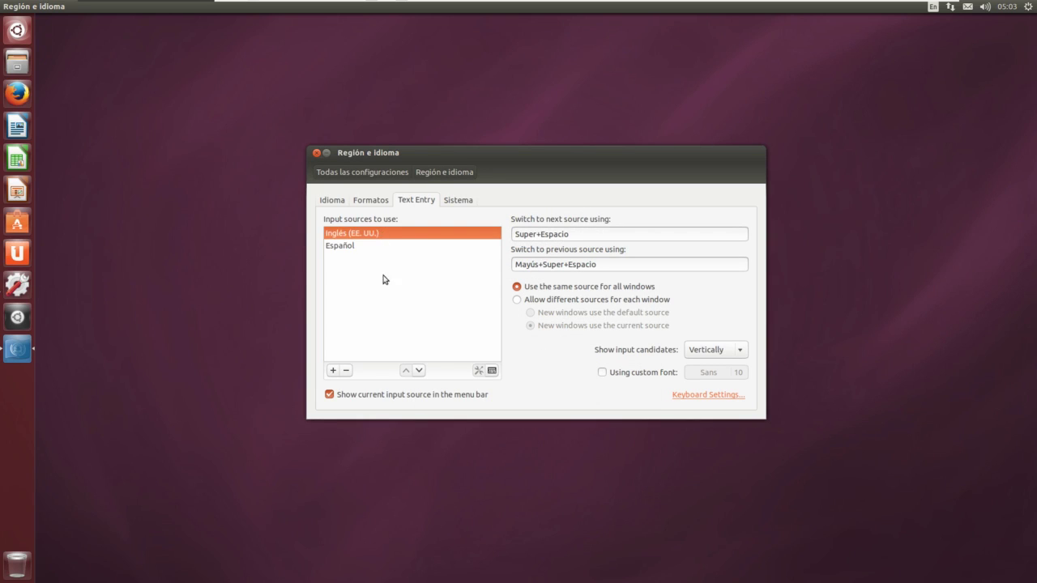
{"action": "left_click", "coordinate": [346, 371]}
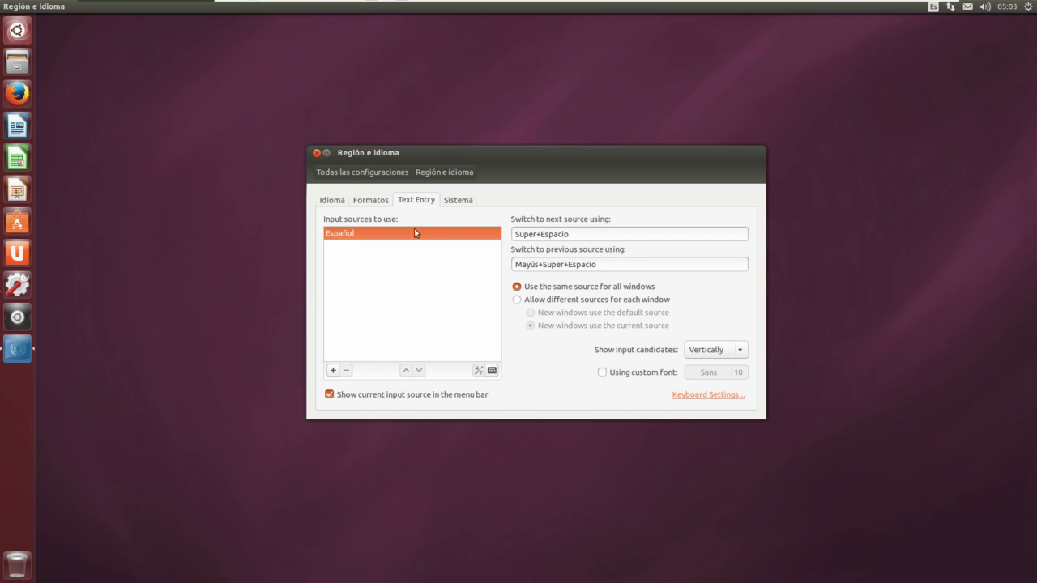
- Copy the personal Spanish language settings to the whole system and authenticate
{"action": "left_click", "coordinate": [463, 198]}
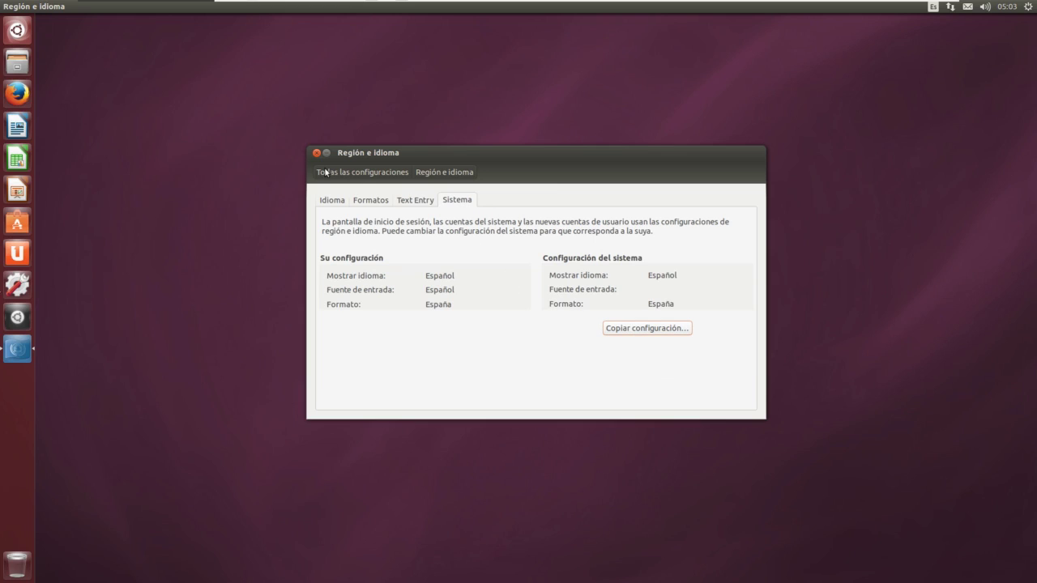
{"action": "left_click", "coordinate": [657, 329]}
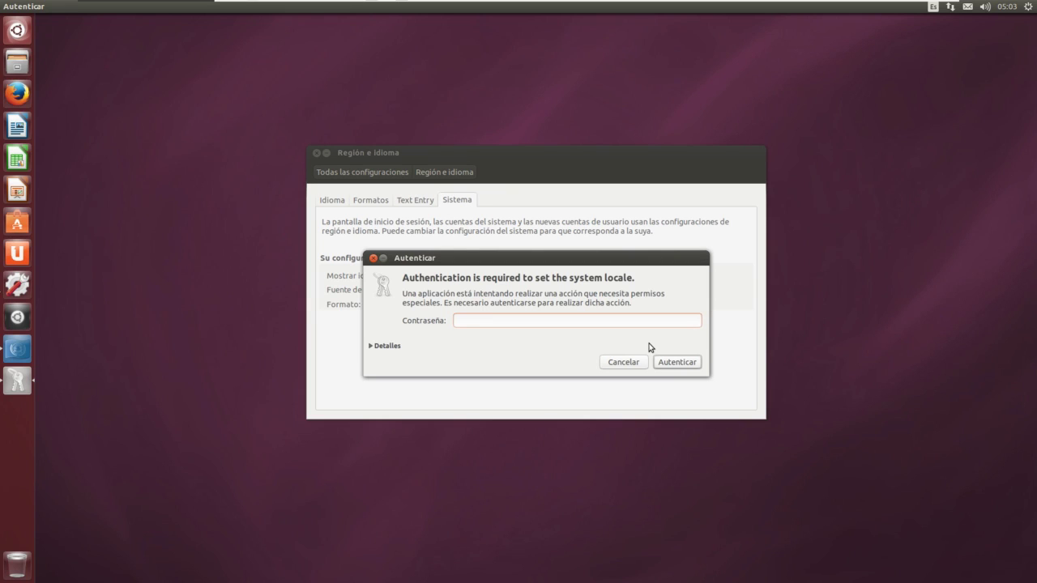
{"action": "key", "text": "Return"}
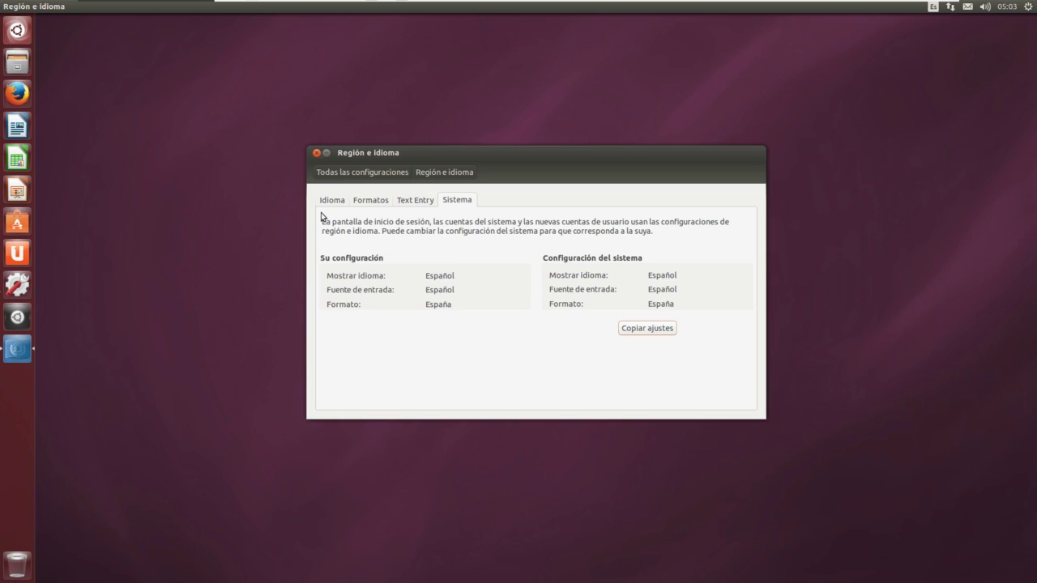
{"action": "left_click", "coordinate": [316, 152]}
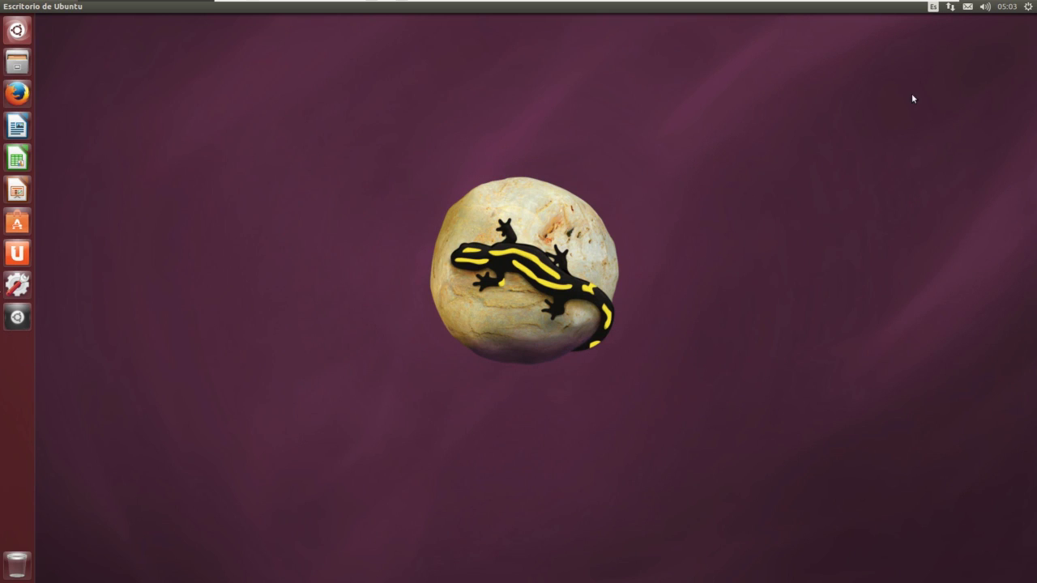
- Shut down the Ubuntu guest with Apagar from the gear menu
{"action": "left_click", "coordinate": [1028, 6]}
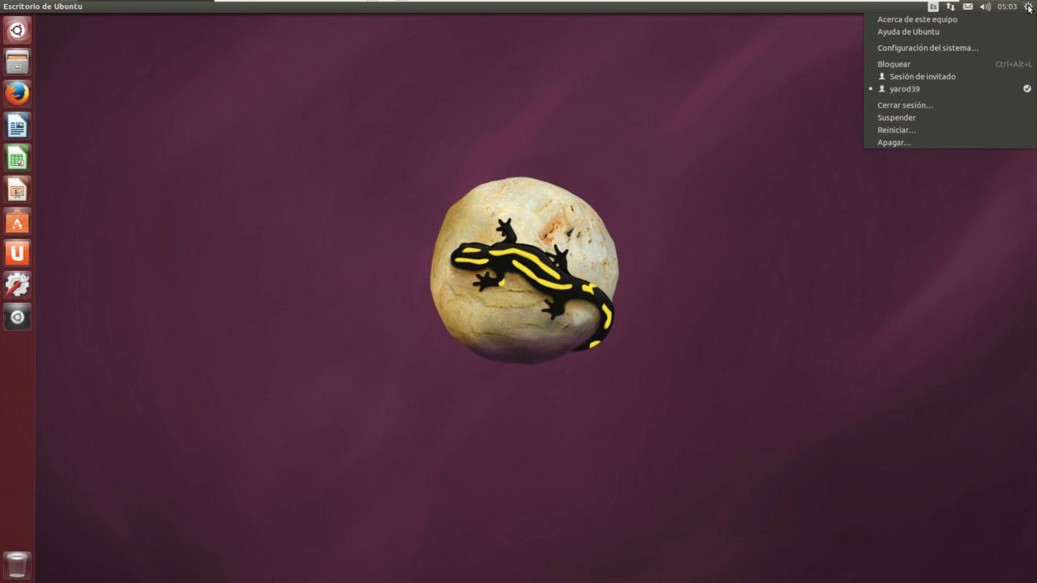
{"action": "left_click", "coordinate": [985, 142]}
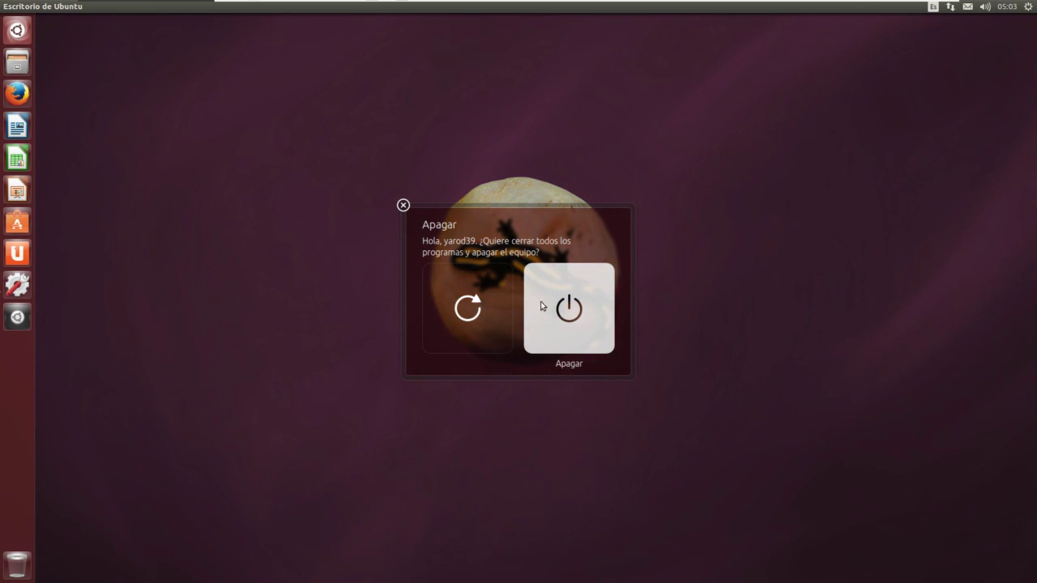
{"action": "left_click", "coordinate": [575, 328]}
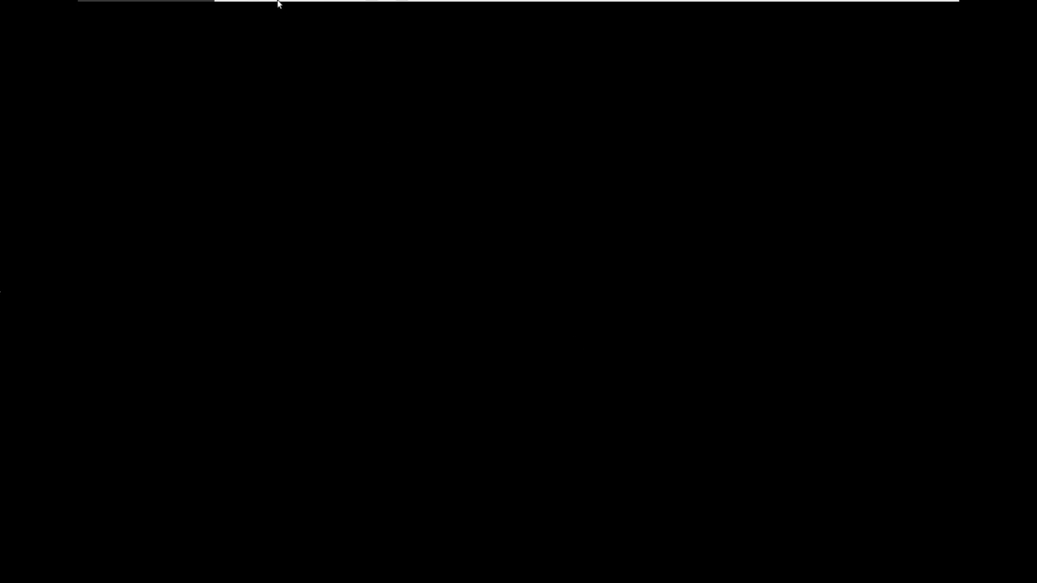
- Exit full screen, power off the virtual machine with confirmation, and close VMware Workstation
{"action": "mouse_move", "coordinate": [275, 3]}
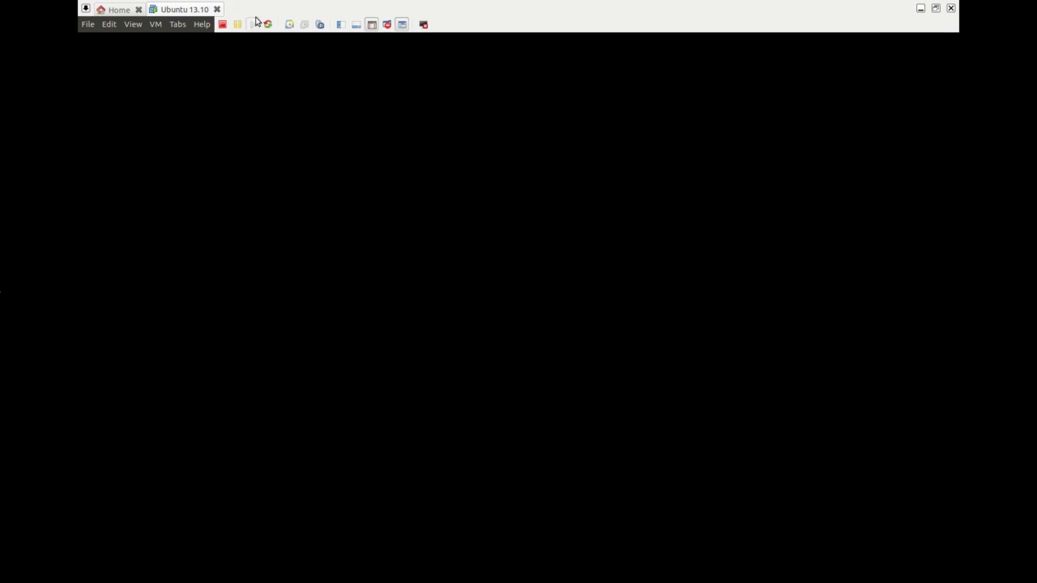
{"action": "left_click", "coordinate": [371, 24]}
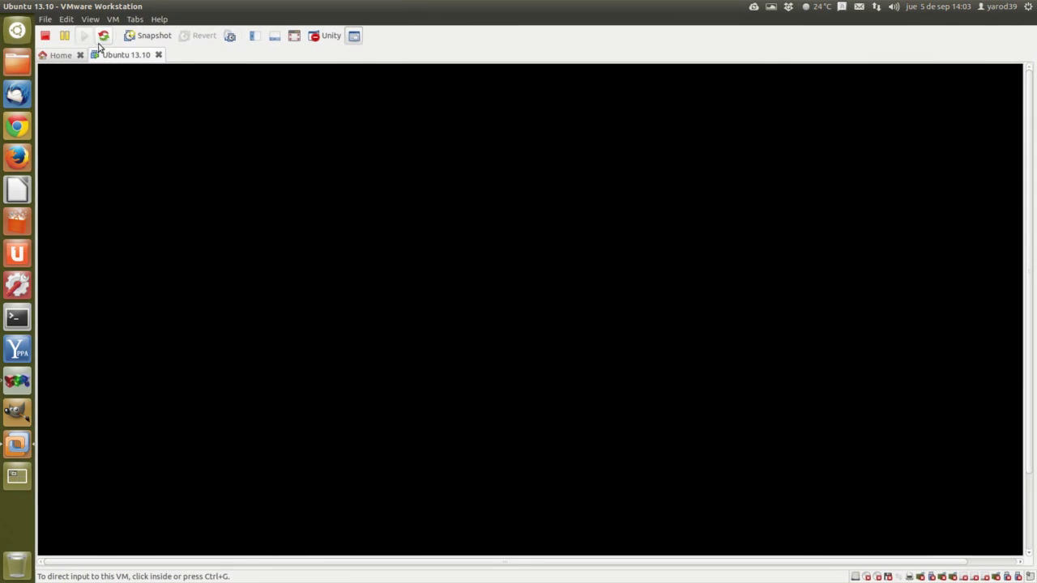
{"action": "left_click", "coordinate": [45, 35]}
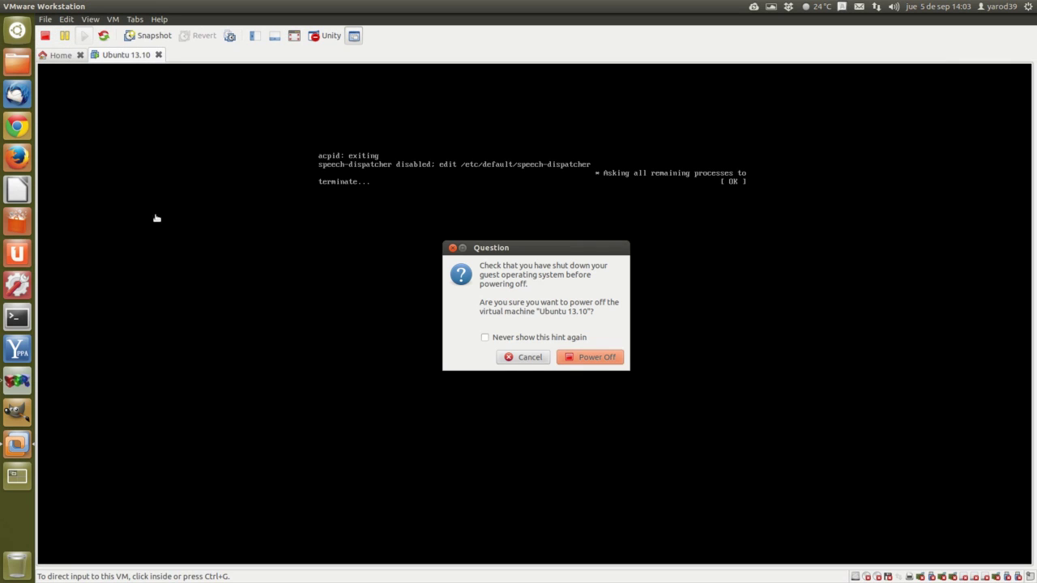
{"action": "left_click", "coordinate": [586, 358]}
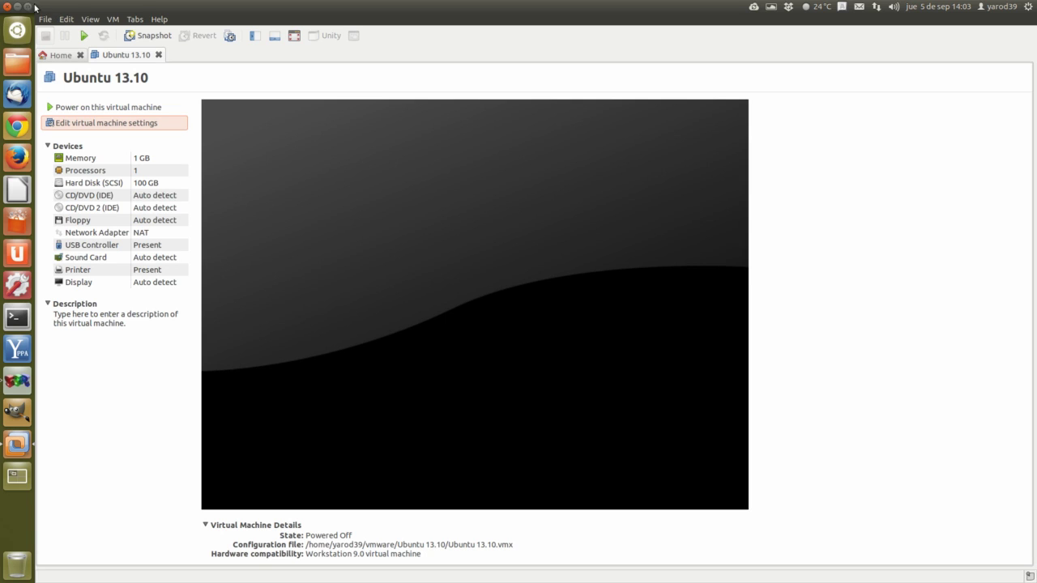
{"action": "left_click", "coordinate": [5, 7]}
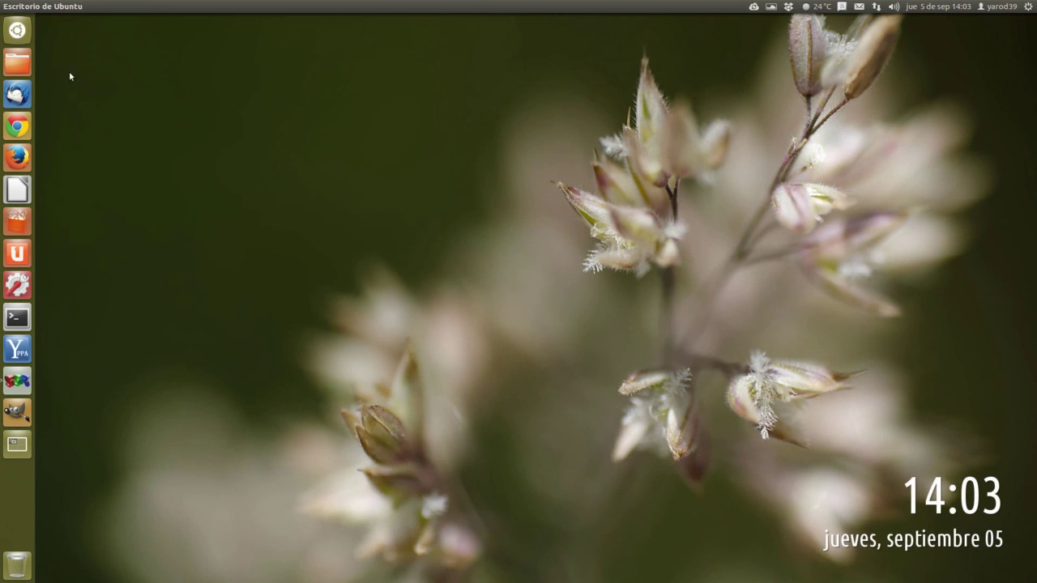